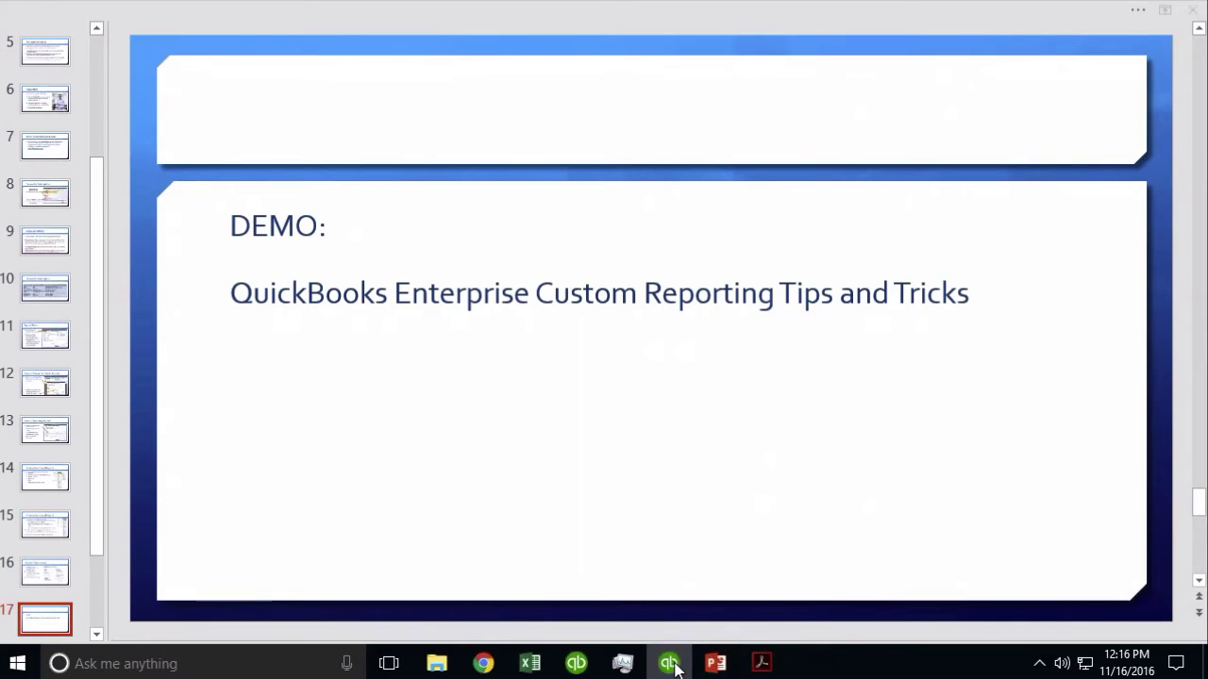
Switch to QuickBooks and start a new check drawn on the SOURCE BANK account.
click(668, 663)
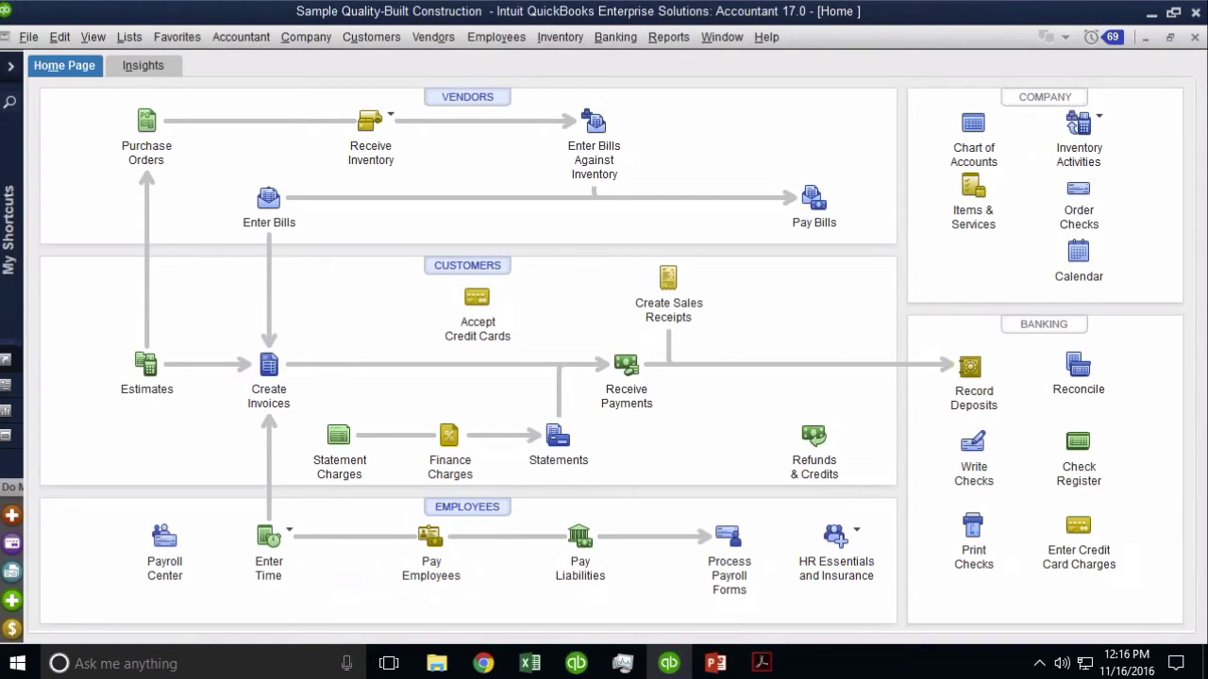
key(ctrl+w)
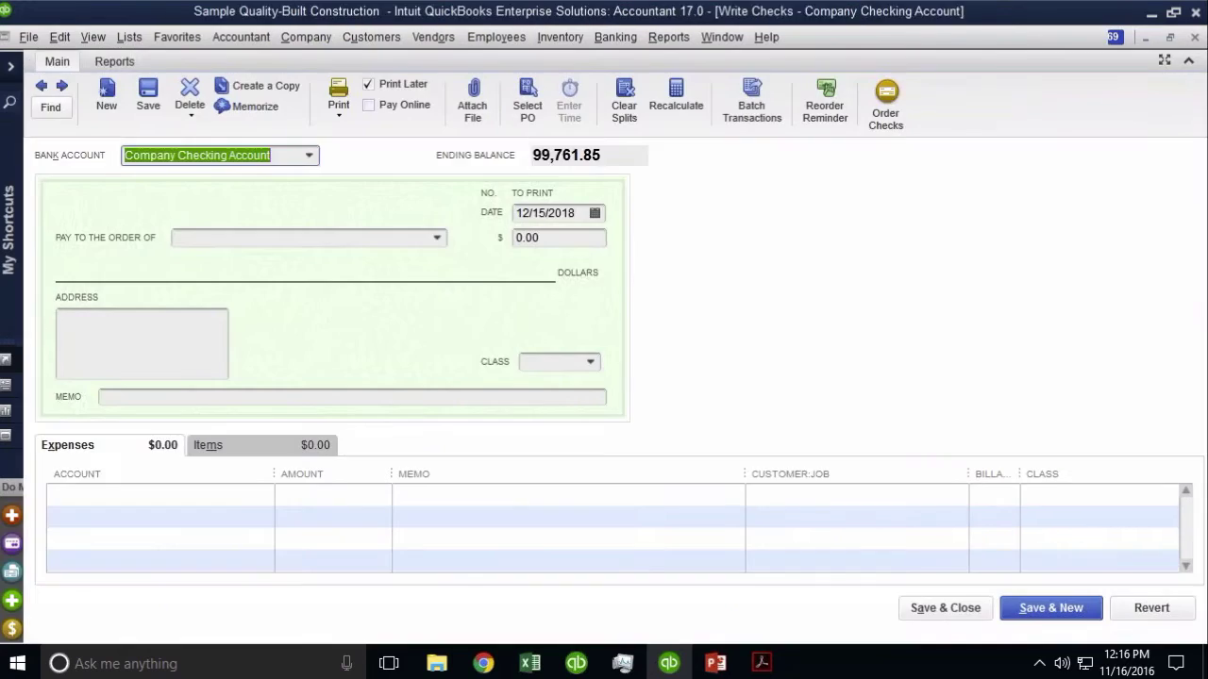
click(312, 157)
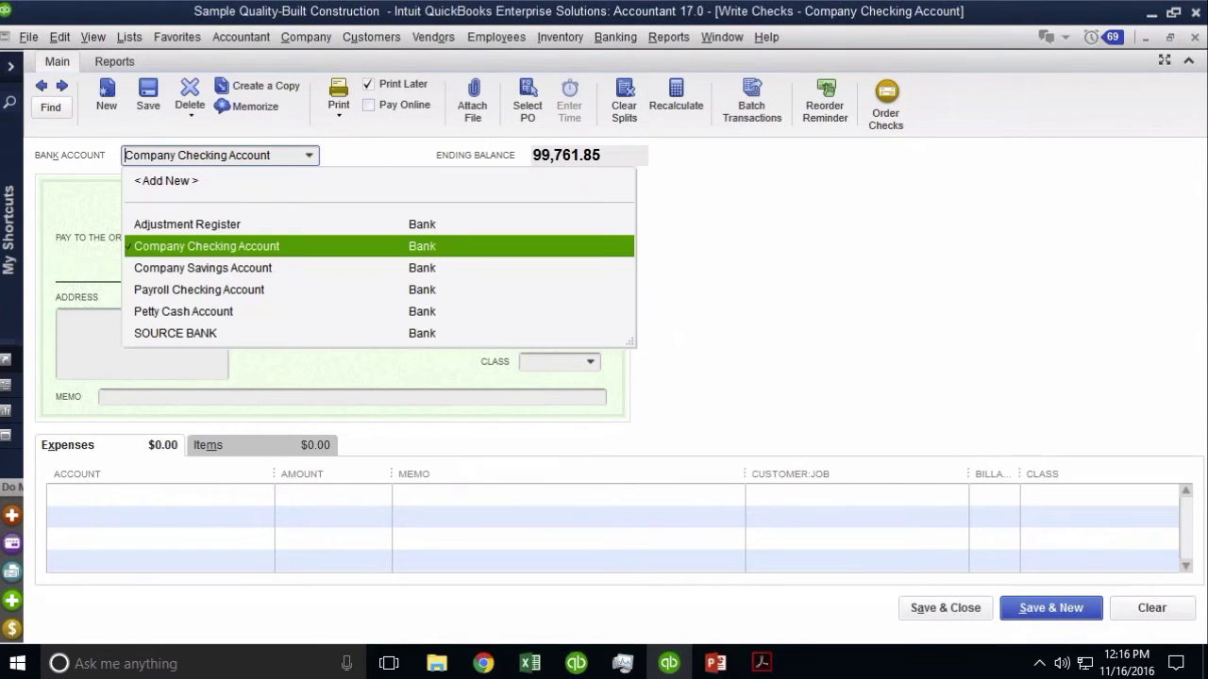
click(208, 335)
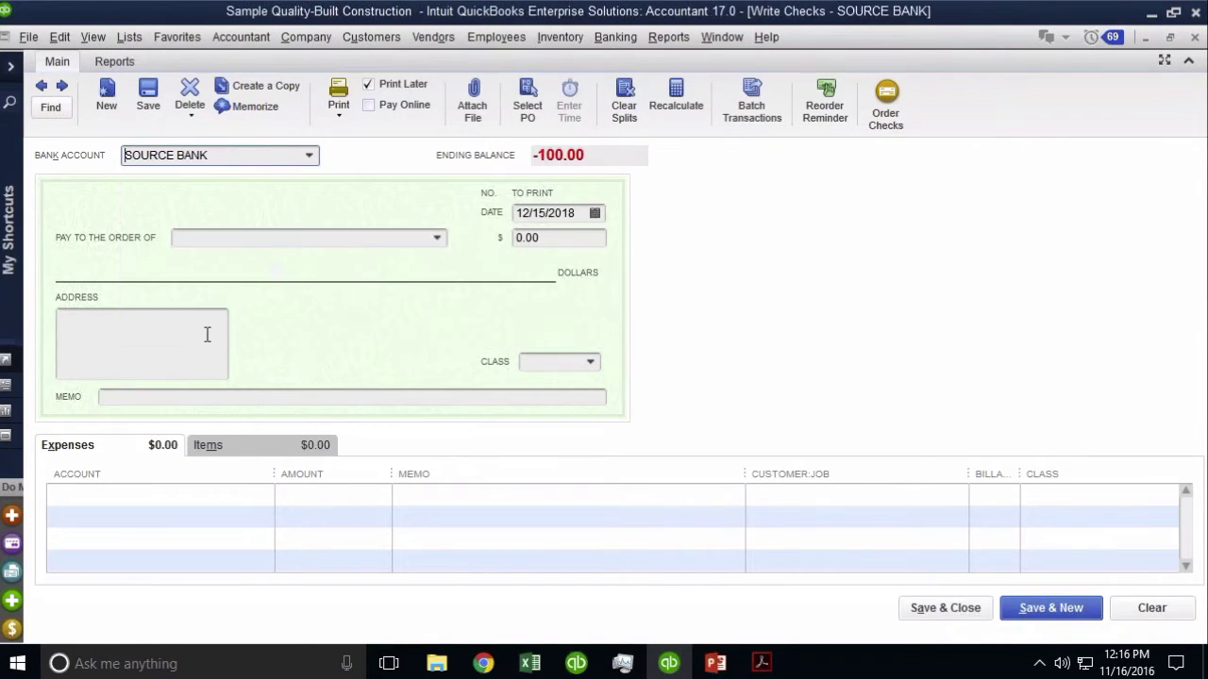
Make the check payable to the vendor SOURCE VENDOR.
click(437, 238)
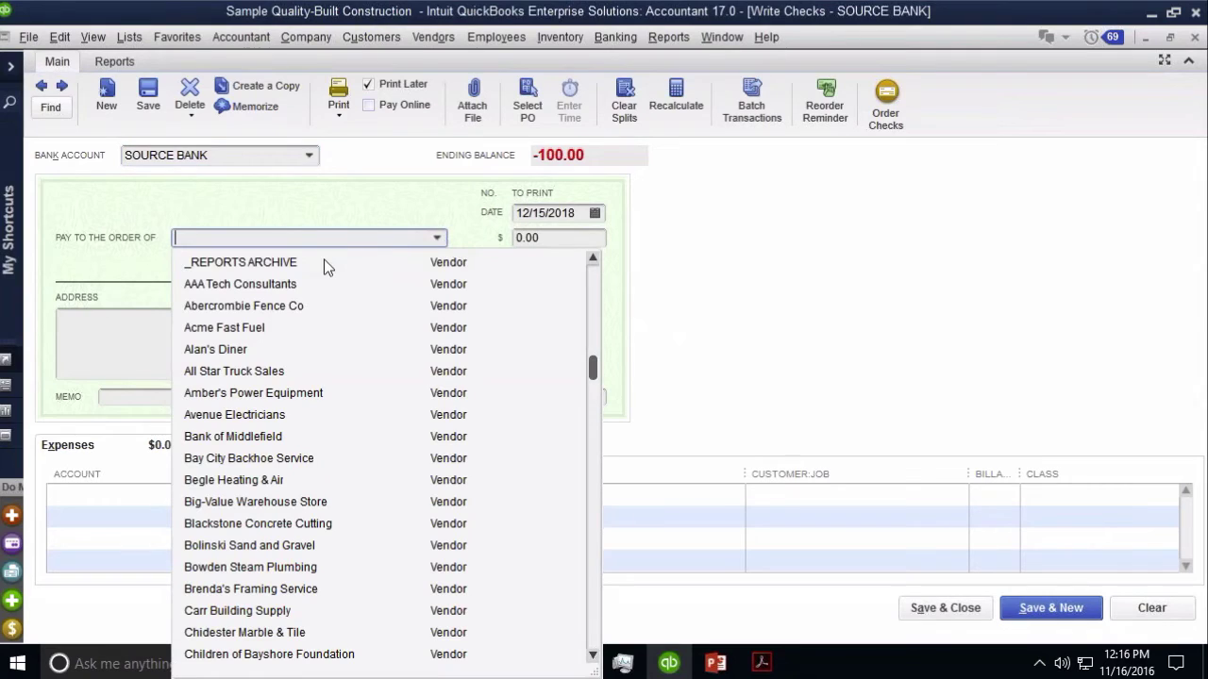
text(S)
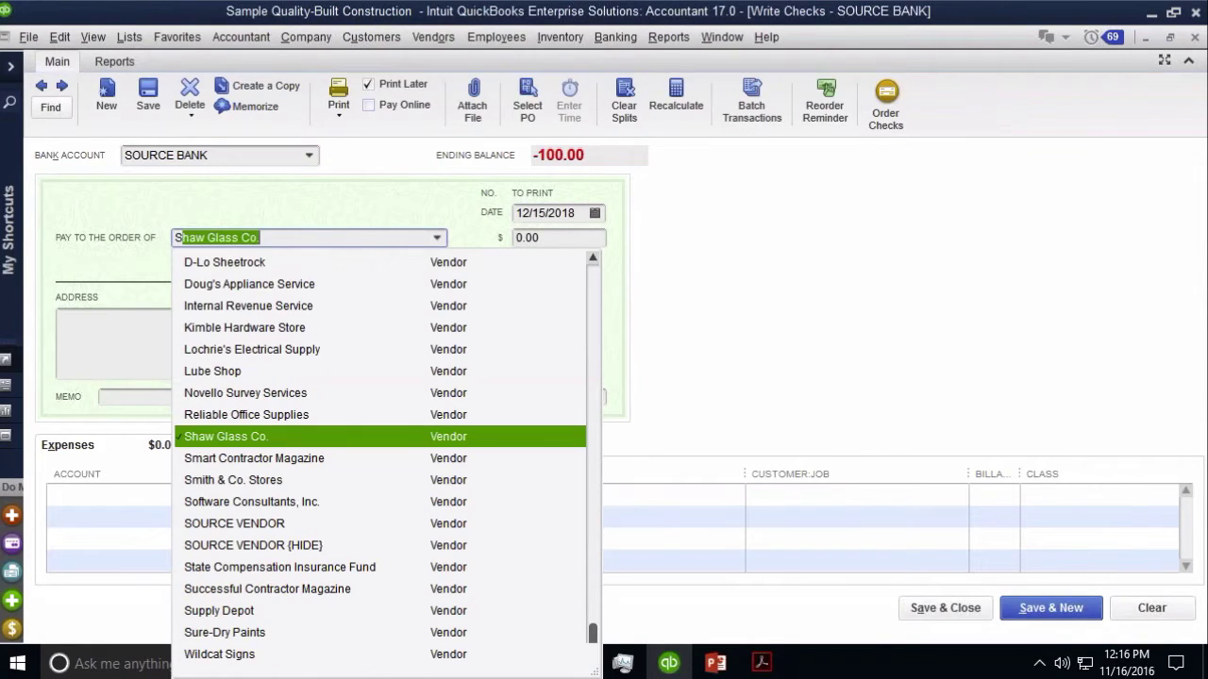
text(out)
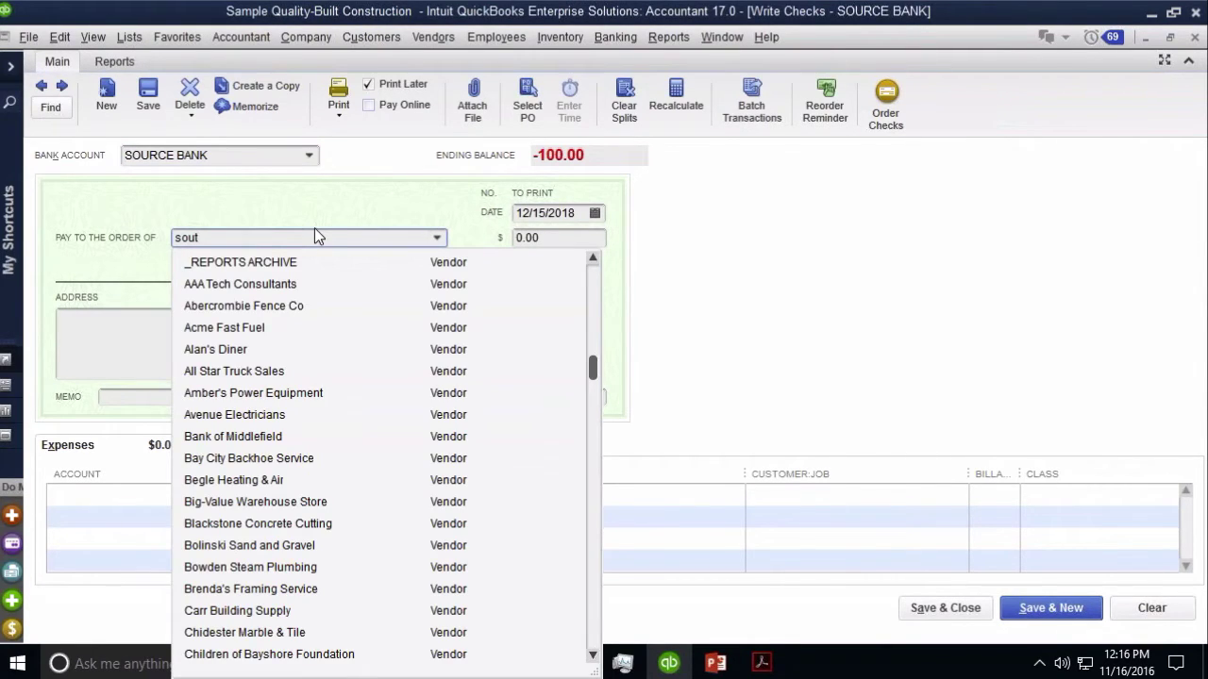
click(259, 311)
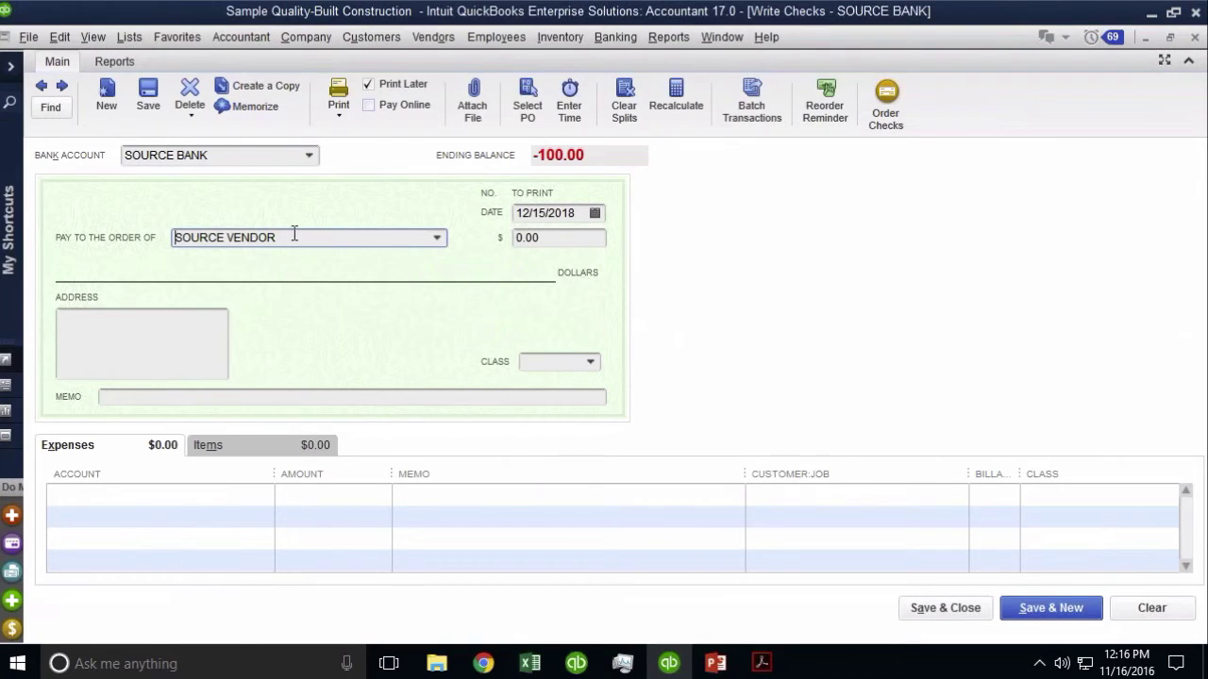
drag(297, 237, 72, 229)
drag(229, 154, 53, 150)
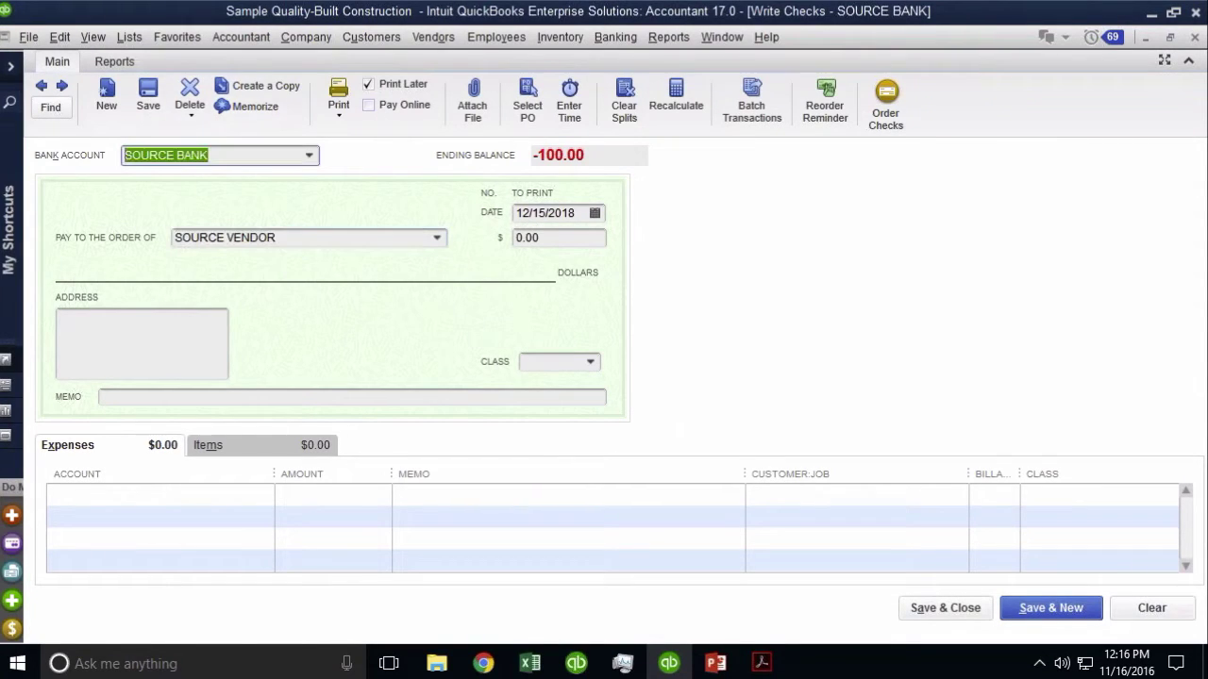
click(304, 243)
Set the check amount to 100.00 and the check date to 12/30/2018.
click(538, 237)
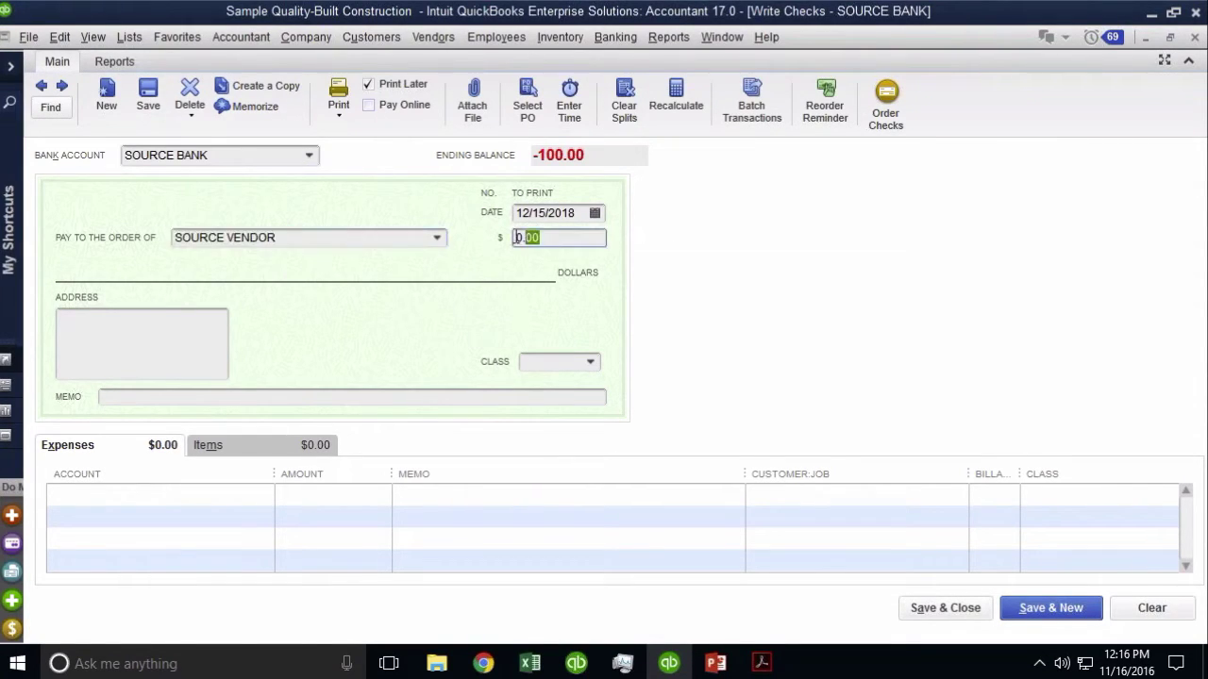
text(100)
click(581, 212)
text(1130)
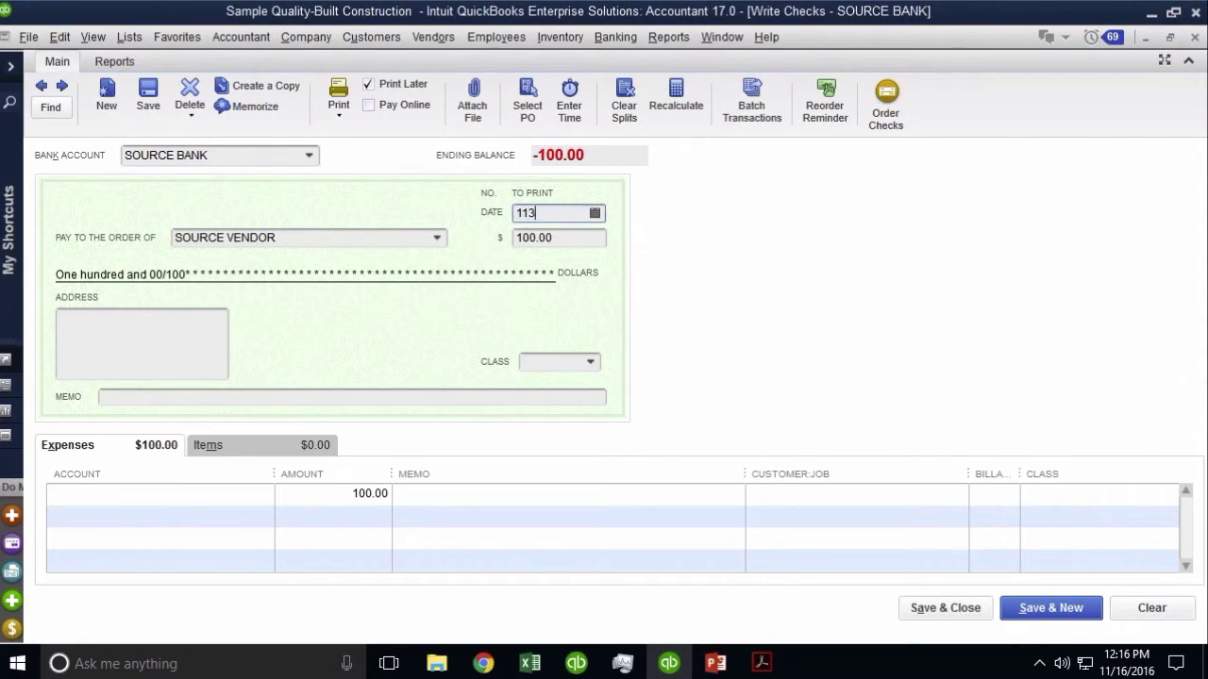
key(BackSpace)
key(BackSpace)
key(BackSpace)
key(BackSpace)
text(123)
key(BackSpace)
text(302018)
key(Tab)
Enter "source memo" as the check's memo and assign SOURCE CLASS as its class.
click(170, 394)
text(so)
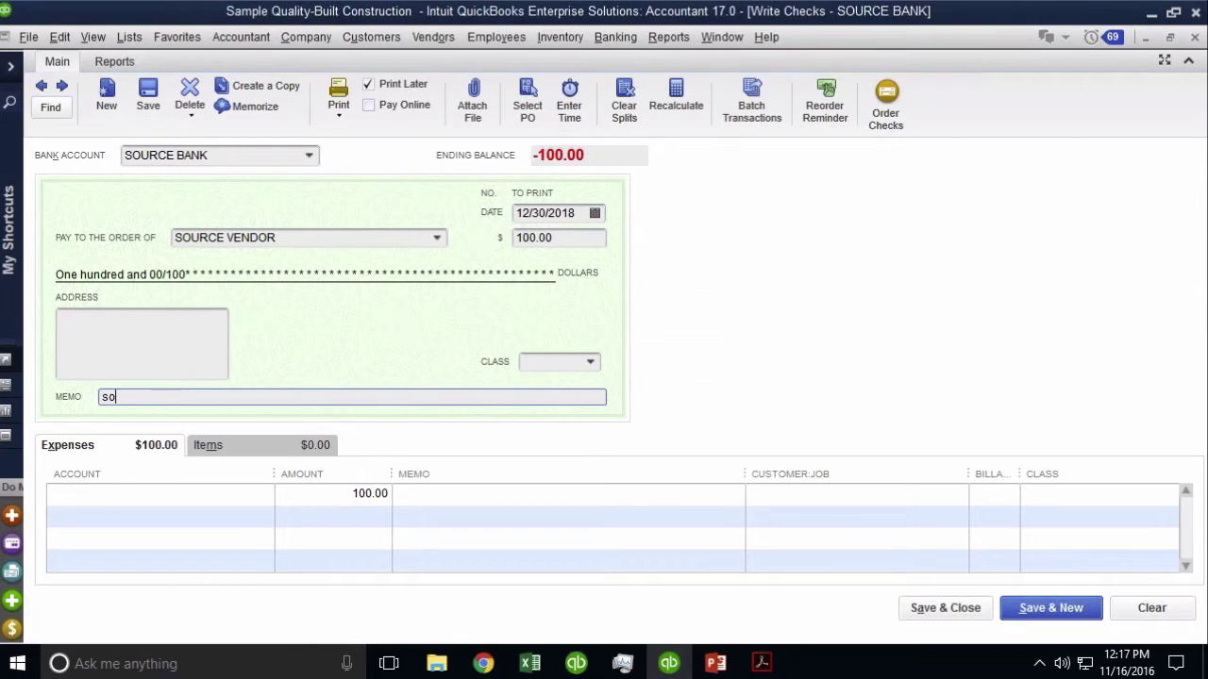
text(urce memo)
click(590, 364)
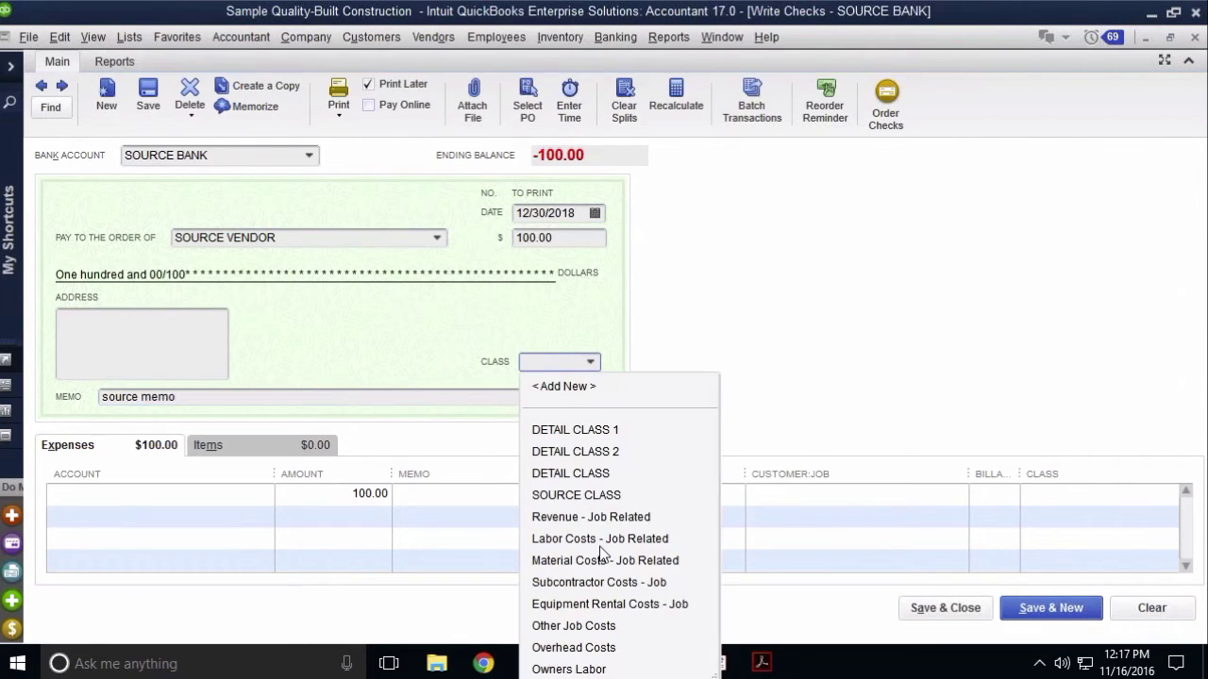
click(618, 495)
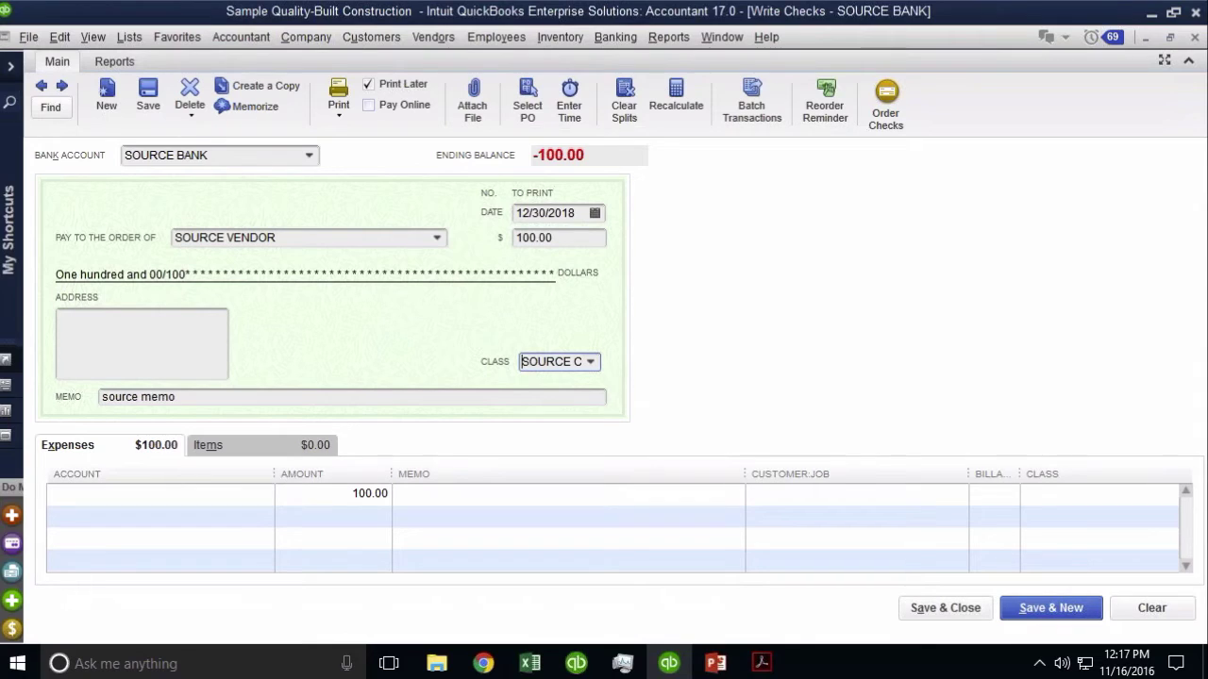
click(174, 496)
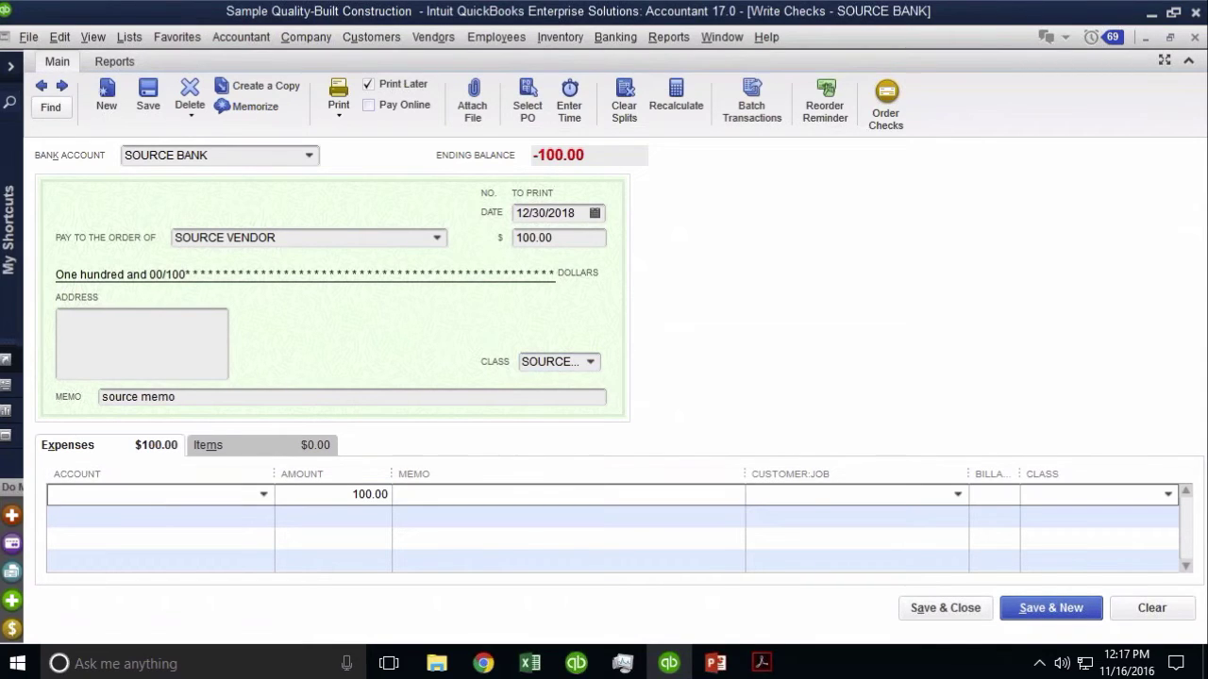
text(SOUR)
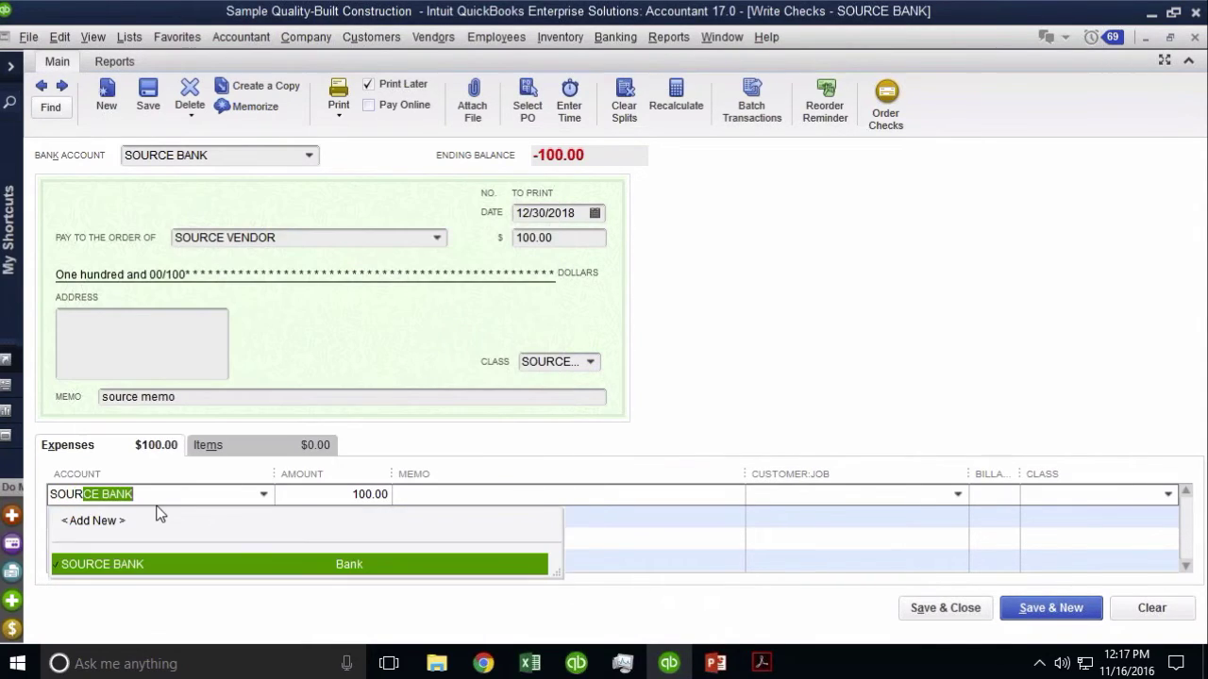
key(BackSpace)
key(BackSpace)
key(BackSpace)
key(BackSpace)
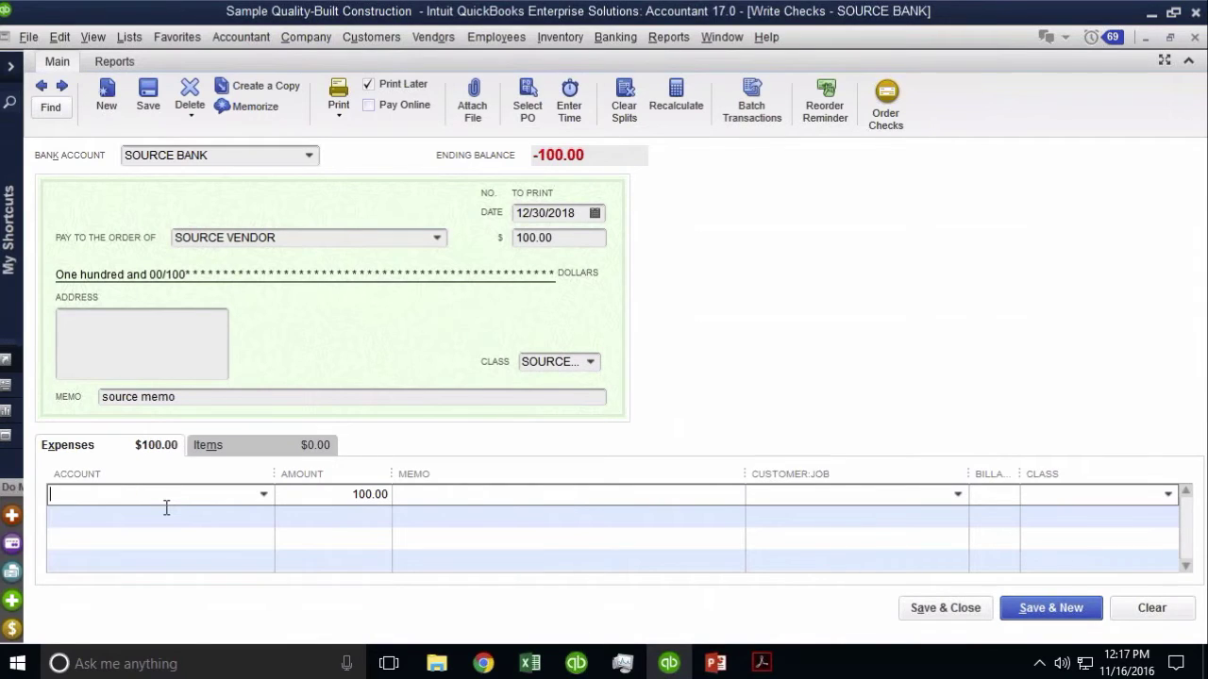
text(SOURCE)
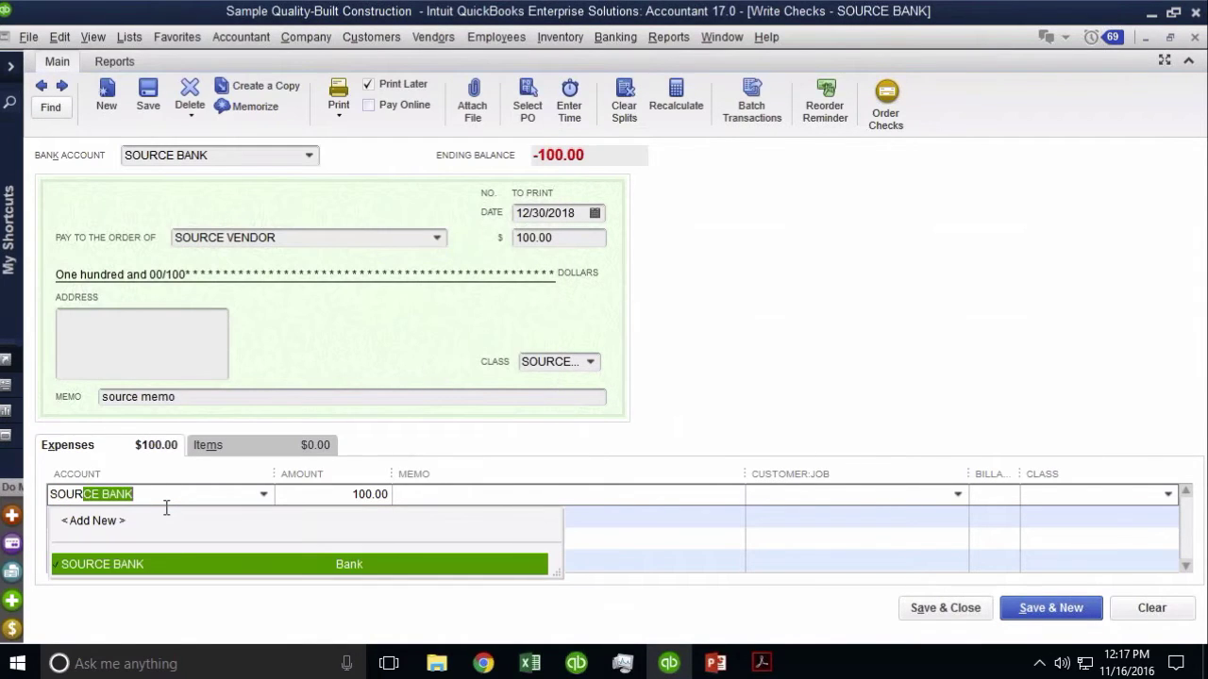
key(BackSpace)
key(BackSpace)
key(BackSpace)
key(BackSpace)
key(BackSpace)
key(BackSpace)
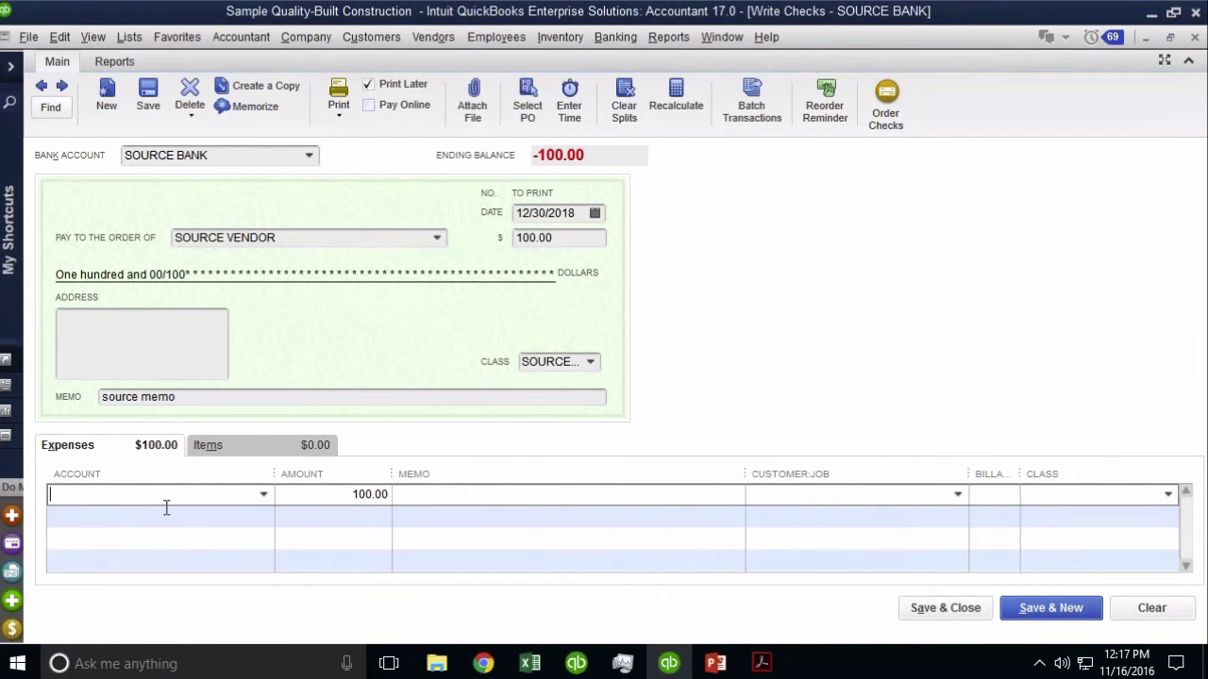
text(E)
key(BackSpace)
key(BackSpace)
Assign the account Car/Truck Expense to the first expense line and Office Supplies to the second.
text(Car/Truck Expense)
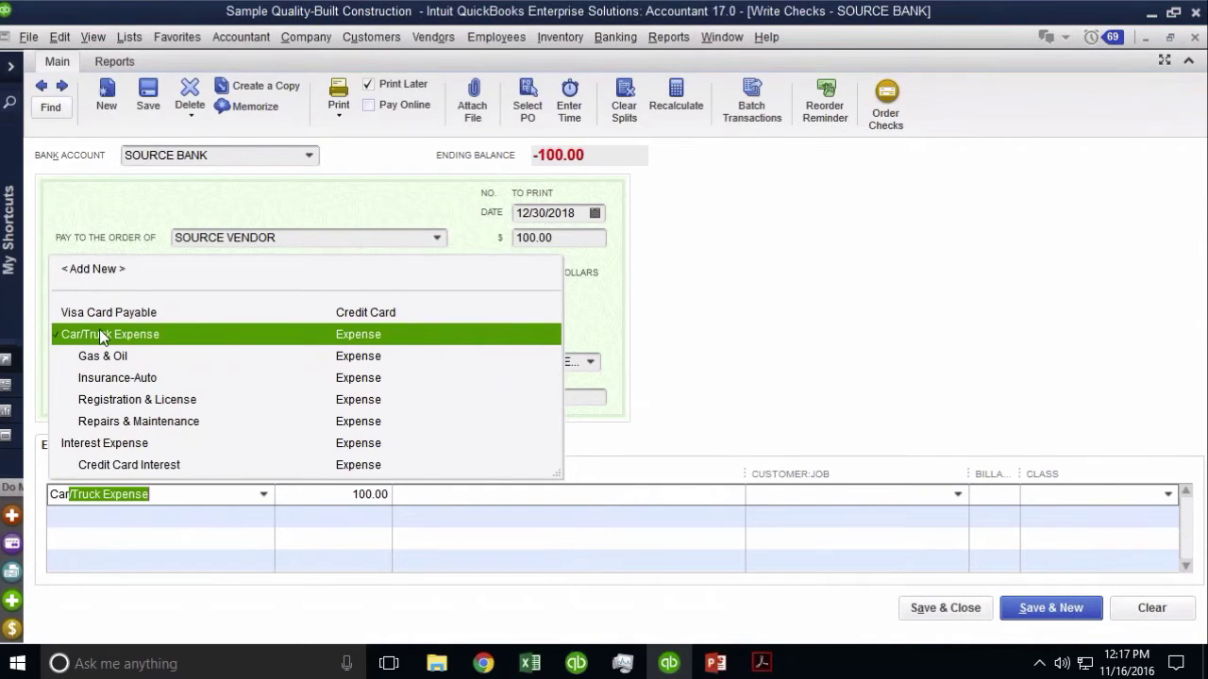
key(Tab)
key(Down)
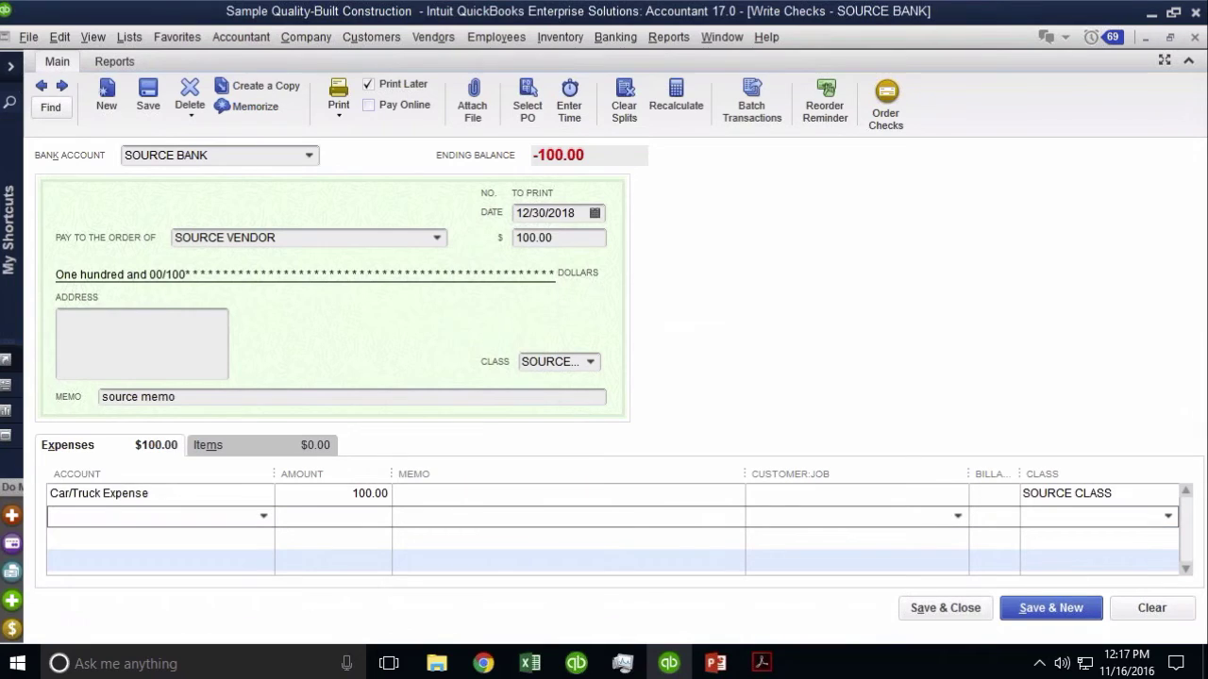
text(Office Supplies)
key(Tab)
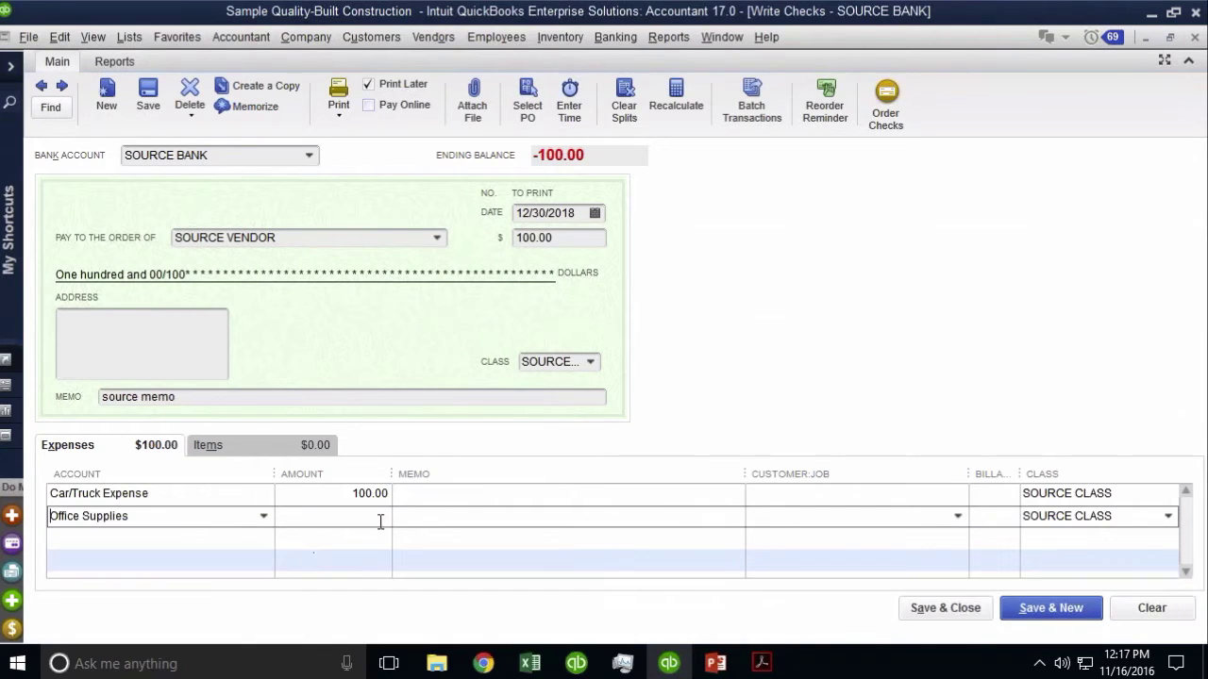
Split the check amount into 75.00 for Car/Truck Expense and 25.00 for Office Supplies.
click(334, 492)
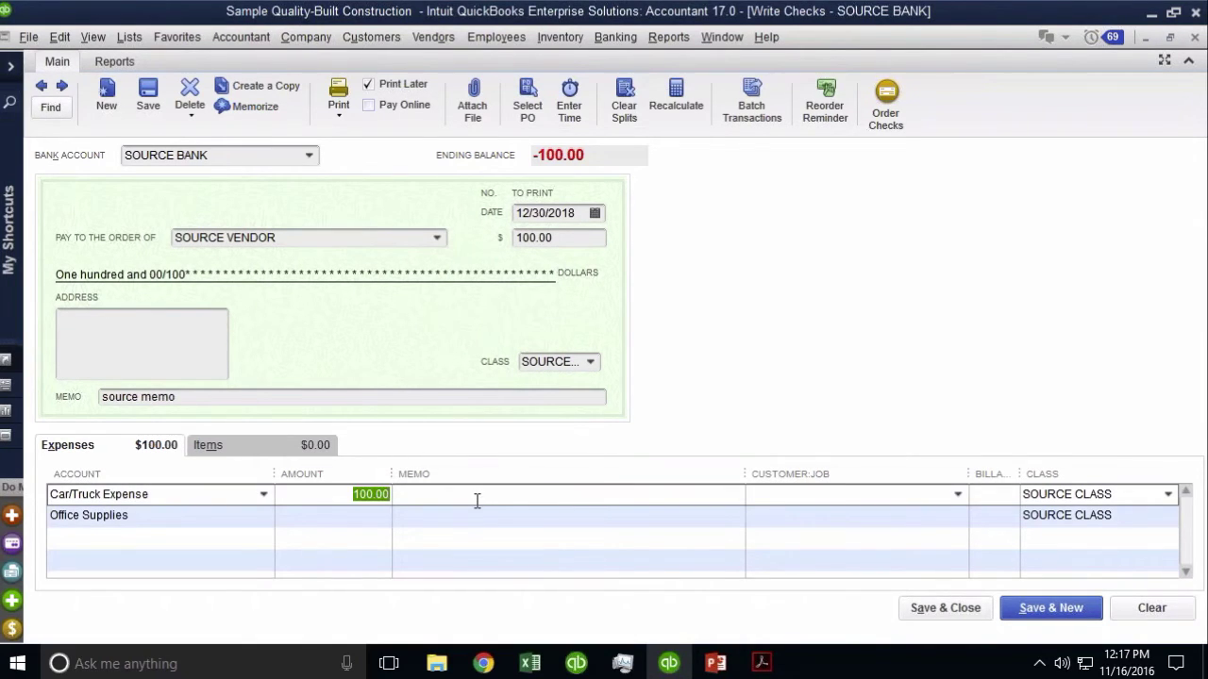
text(75)
click(344, 511)
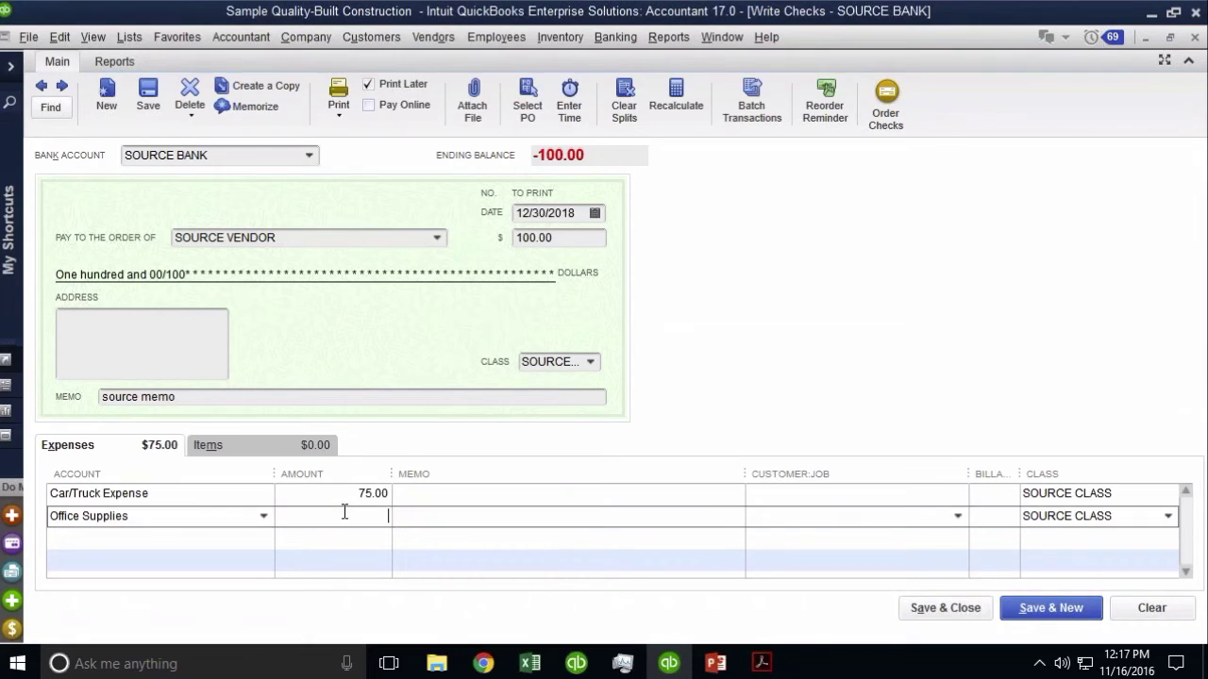
text(25)
click(389, 495)
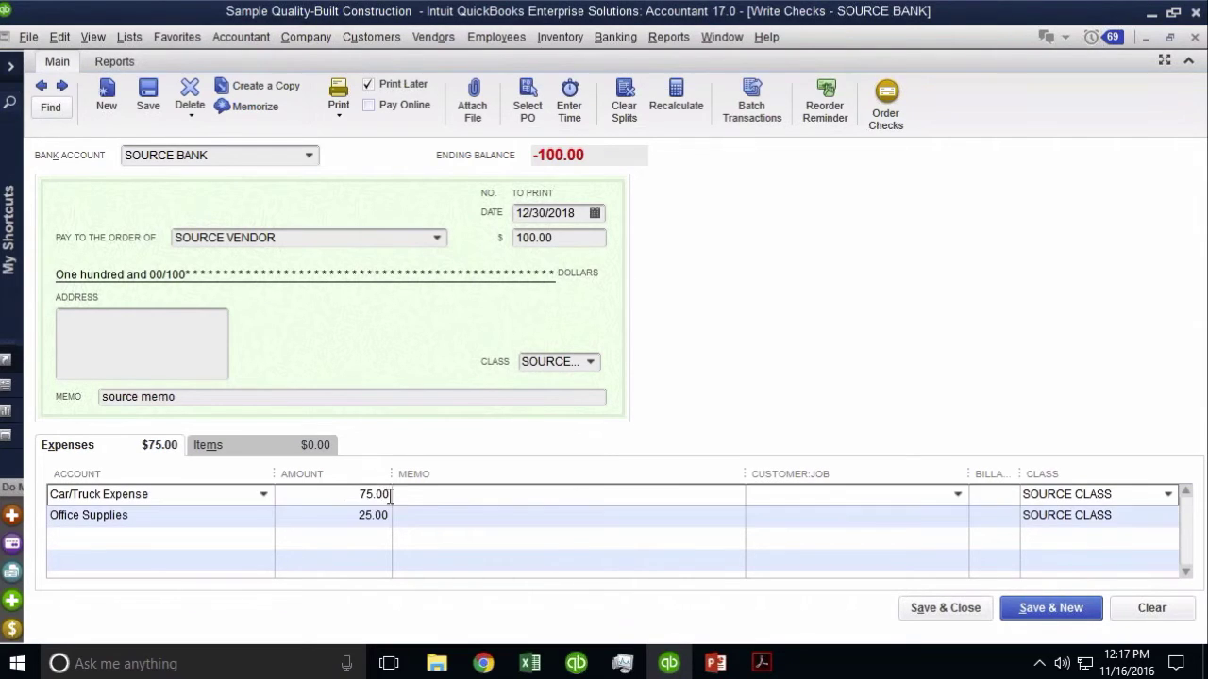
key(shift+Tab)
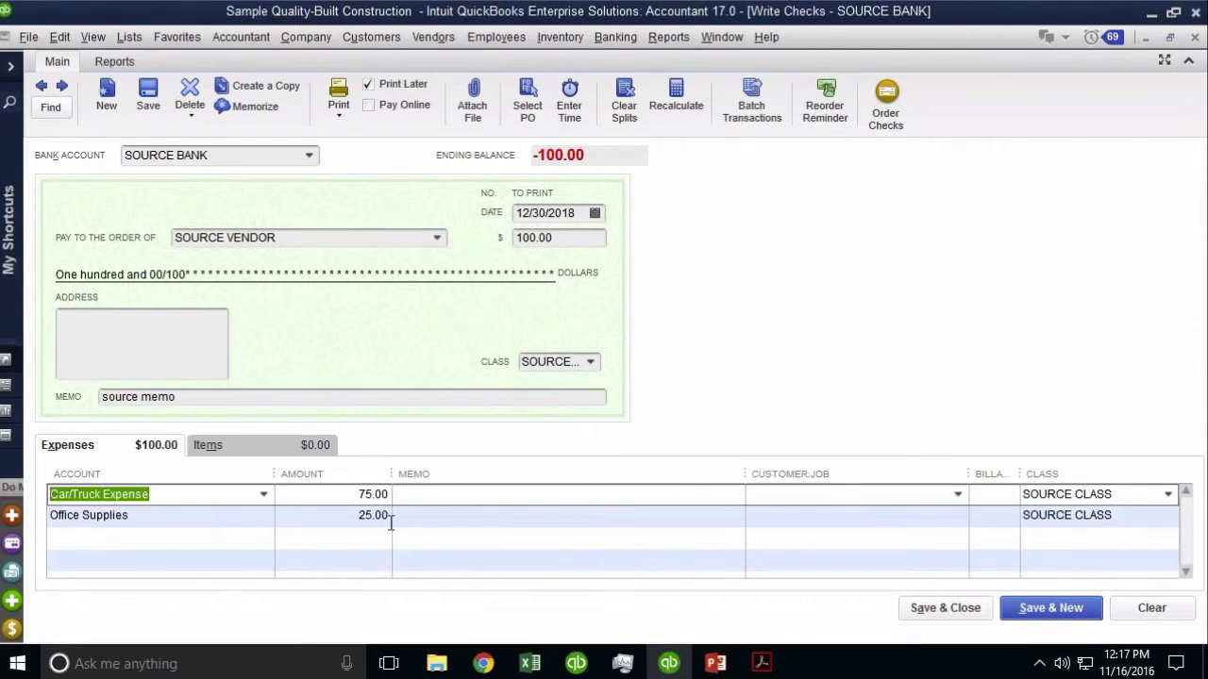
click(334, 514)
key(shift+Tab)
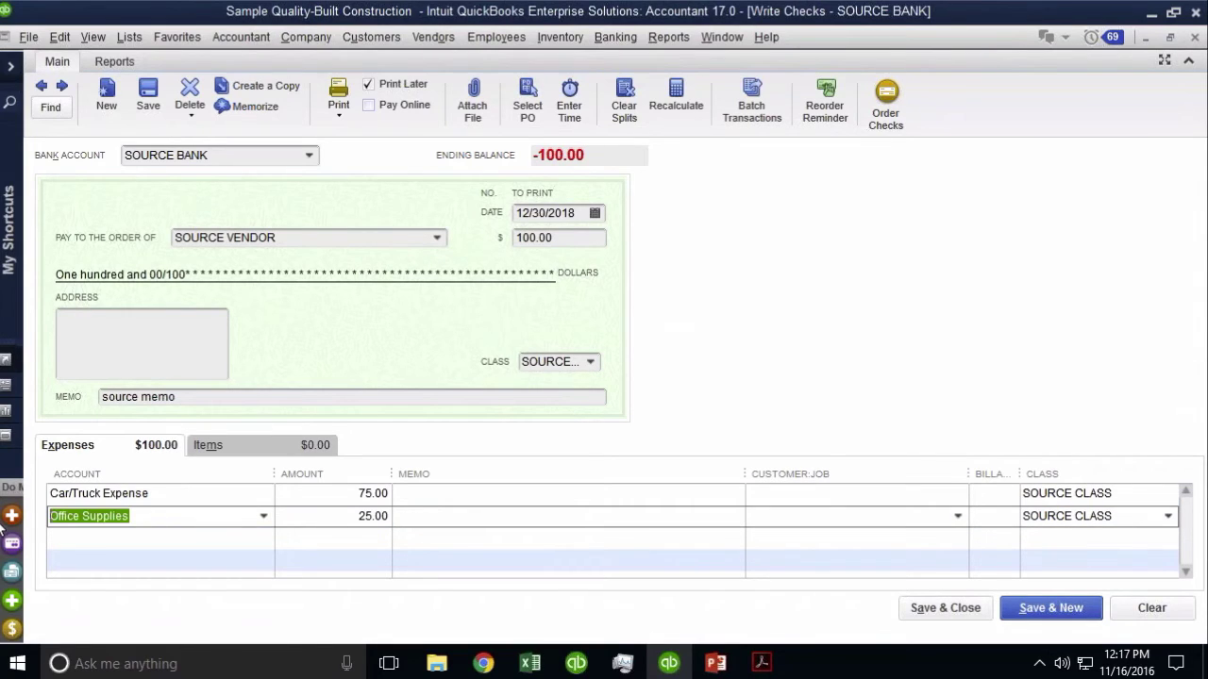
click(436, 493)
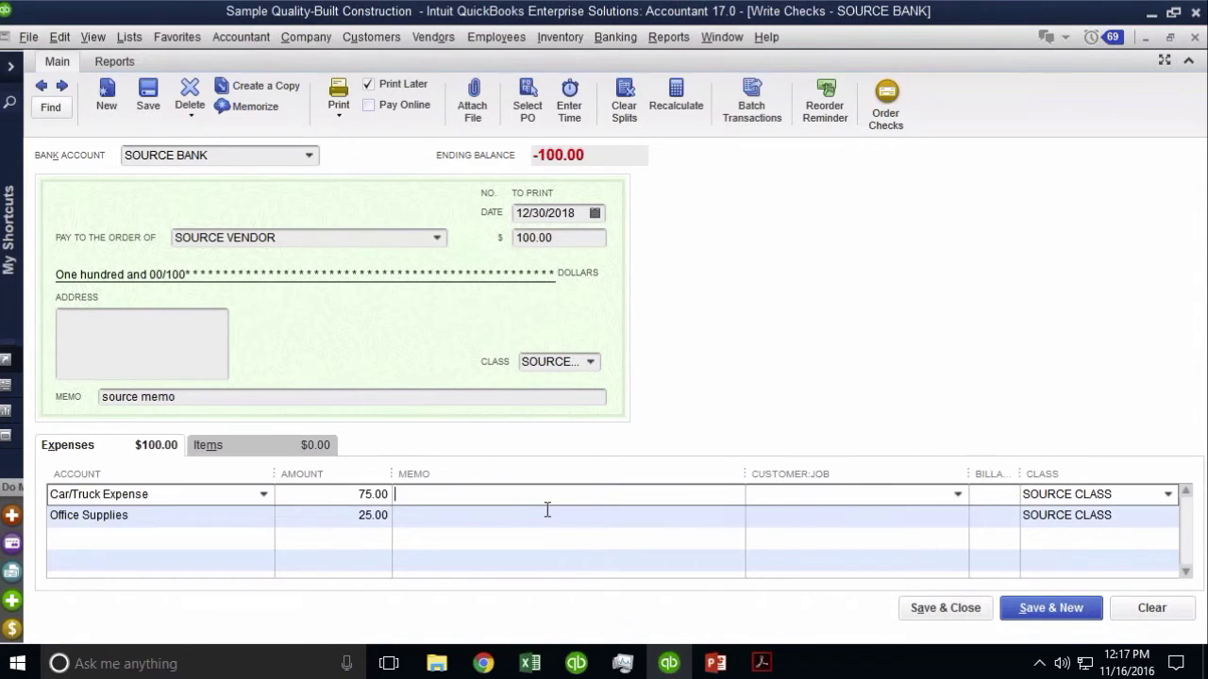
text(source memo)
key(BackSpace)
key(BackSpace)
key(BackSpace)
key(BackSpace)
key(BackSpace)
key(BackSpace)
key(BackSpace)
key(BackSpace)
key(BackSpace)
key(BackSpace)
key(BackSpace)
key(BackSpace)
Enter "detail memo 1" as the Car/Truck Expense line's memo and "detail memo 2" for the Office Supplies line.
text(detail memo 1)
key(Tab)
key(Tab)
key(Tab)
key(Tab)
key(Tab)
key(Tab)
text(detai)
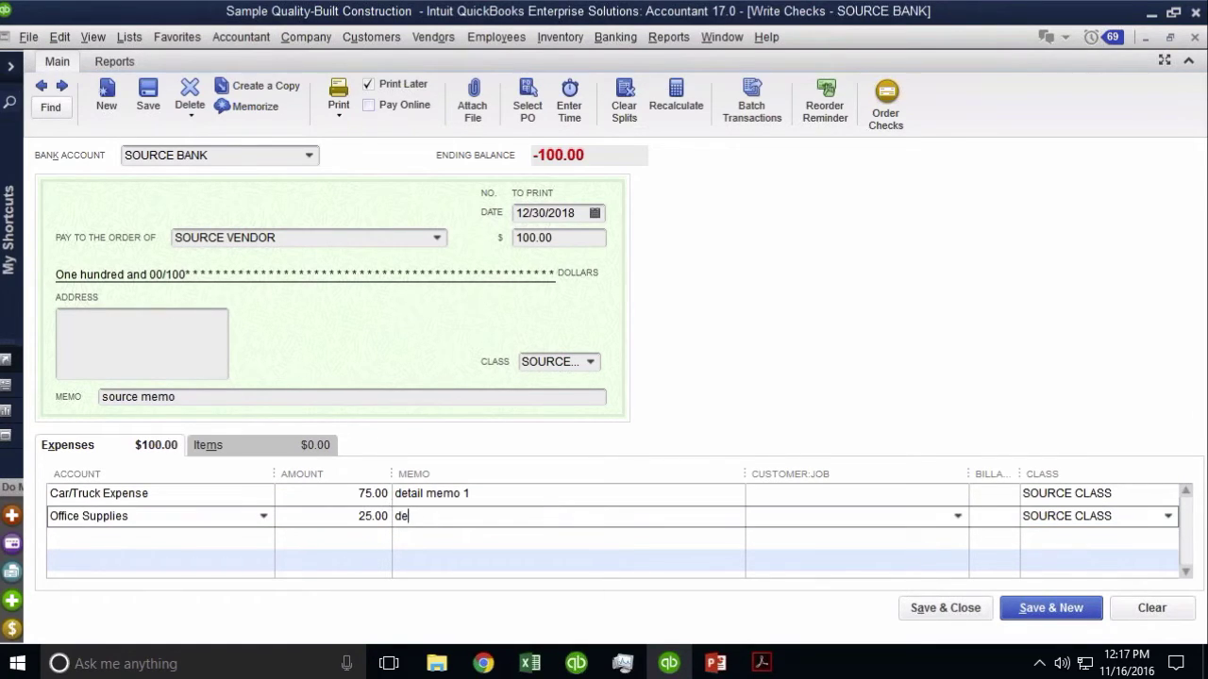
text(l memo 2)
Assign DETAIL CUSTOMER 1 to the Car/Truck Expense line and DETAIL CUSTOMER 2 to the Office Supplies line.
click(944, 494)
click(958, 494)
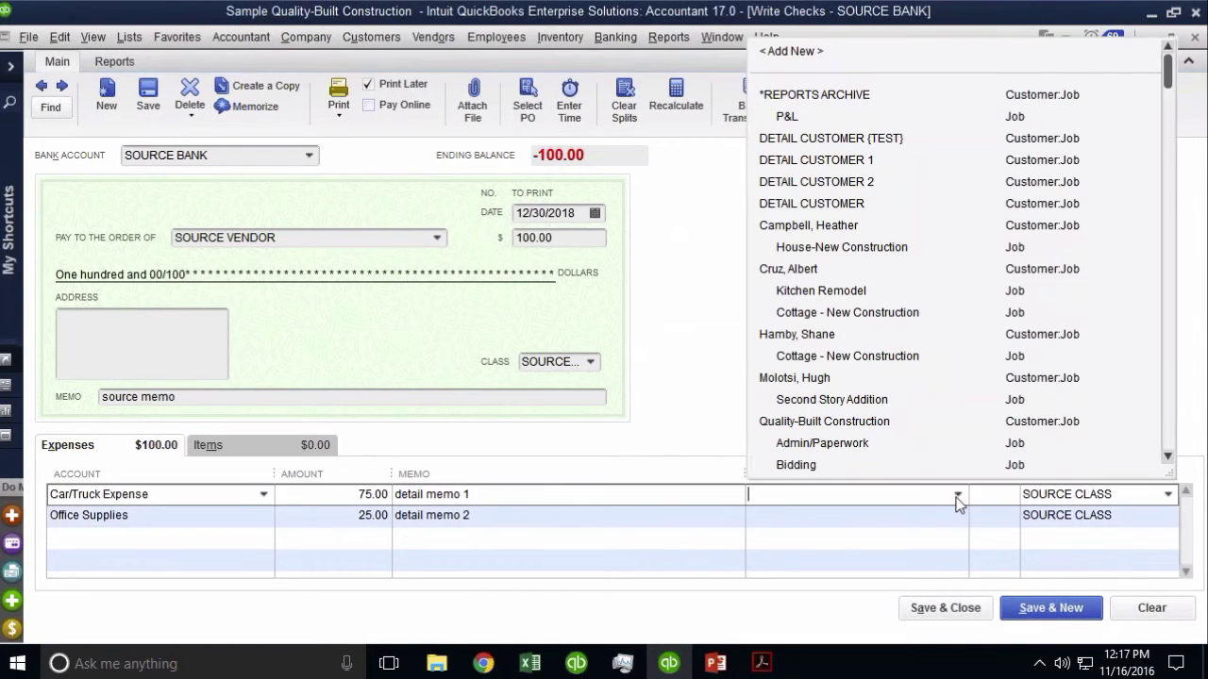
click(845, 163)
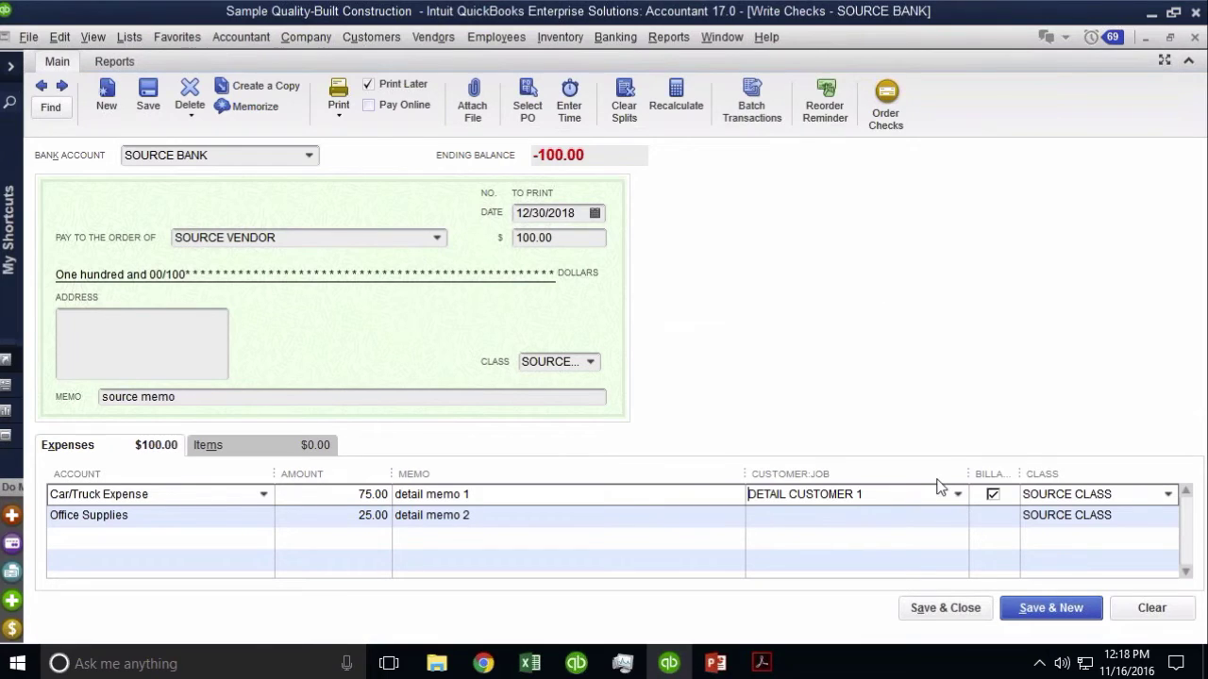
click(916, 517)
click(958, 515)
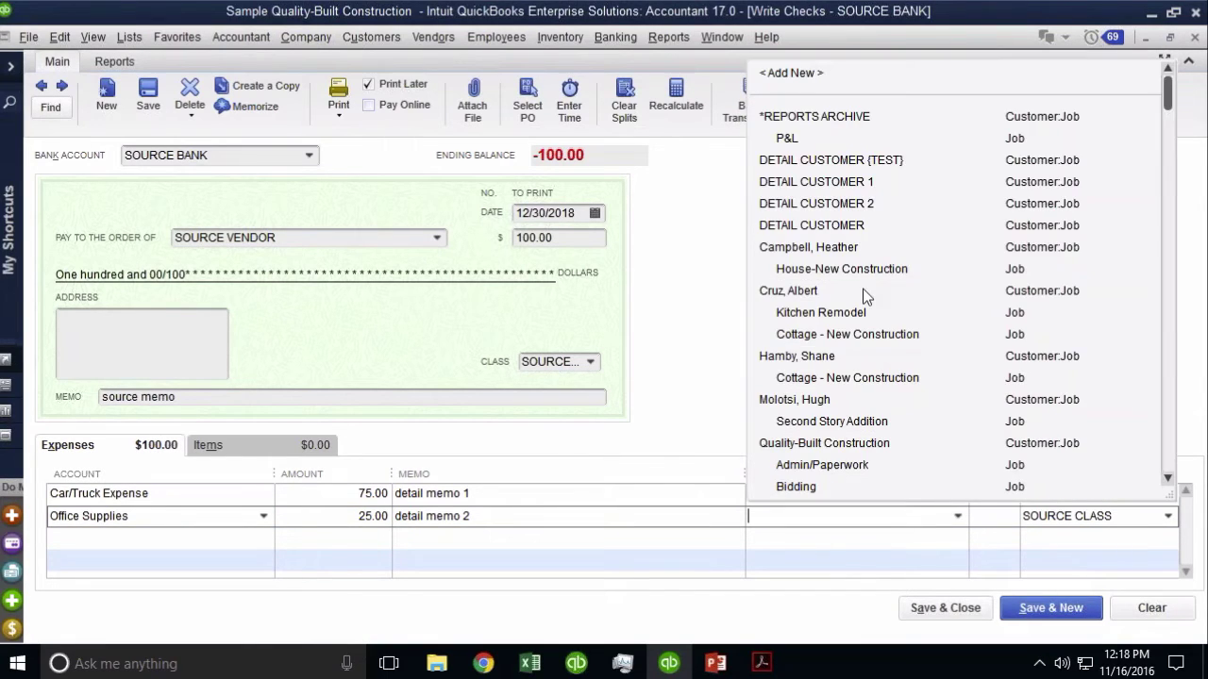
click(841, 203)
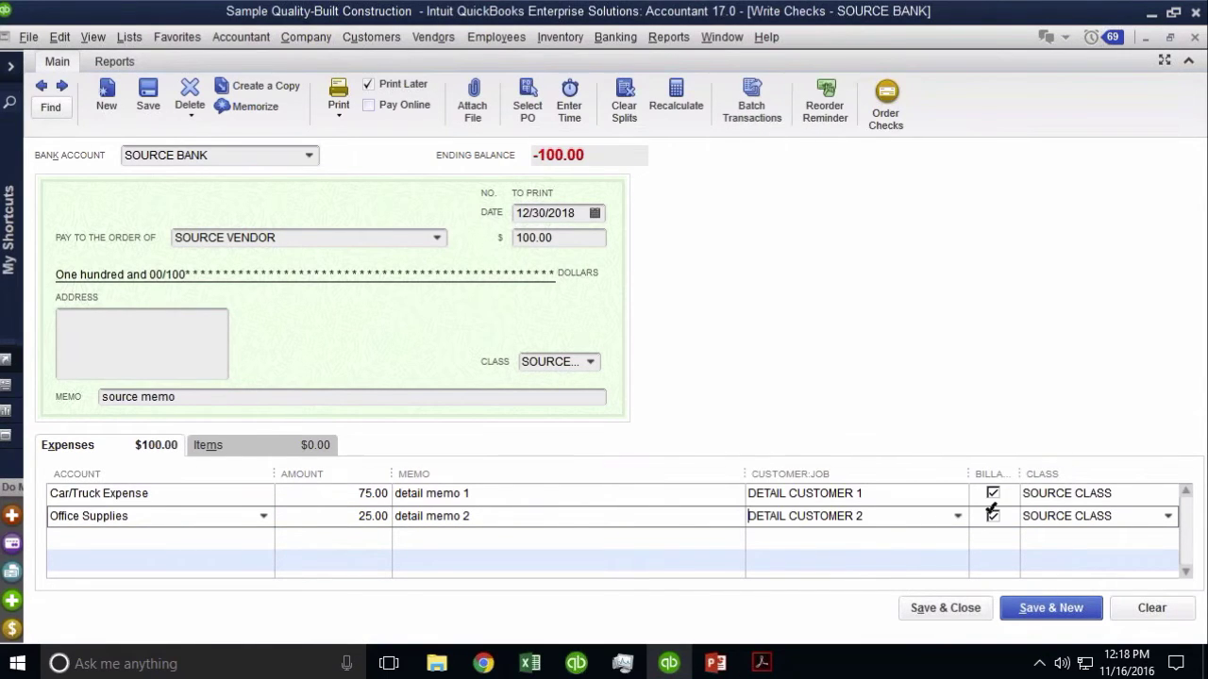
Assign DETAIL CLASS 1 to the Car/Truck Expense line and DETAIL CLASS 2 to the Office Supplies line.
click(1178, 498)
click(1177, 498)
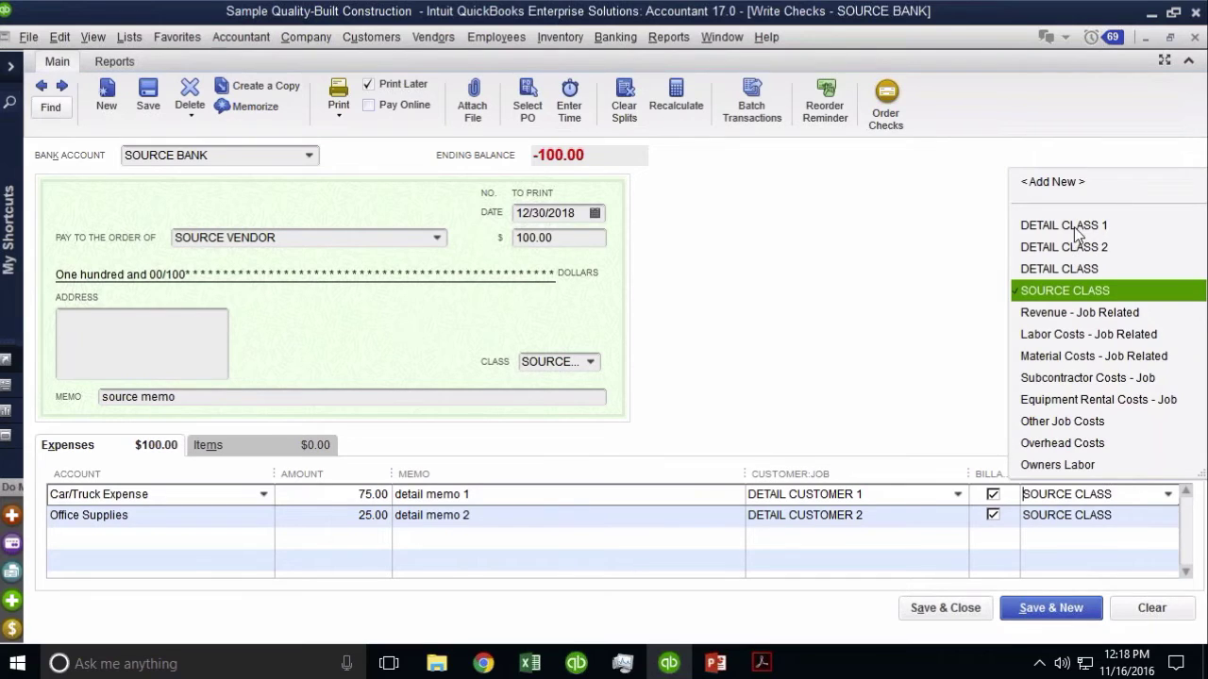
click(1076, 229)
click(1160, 518)
click(1168, 517)
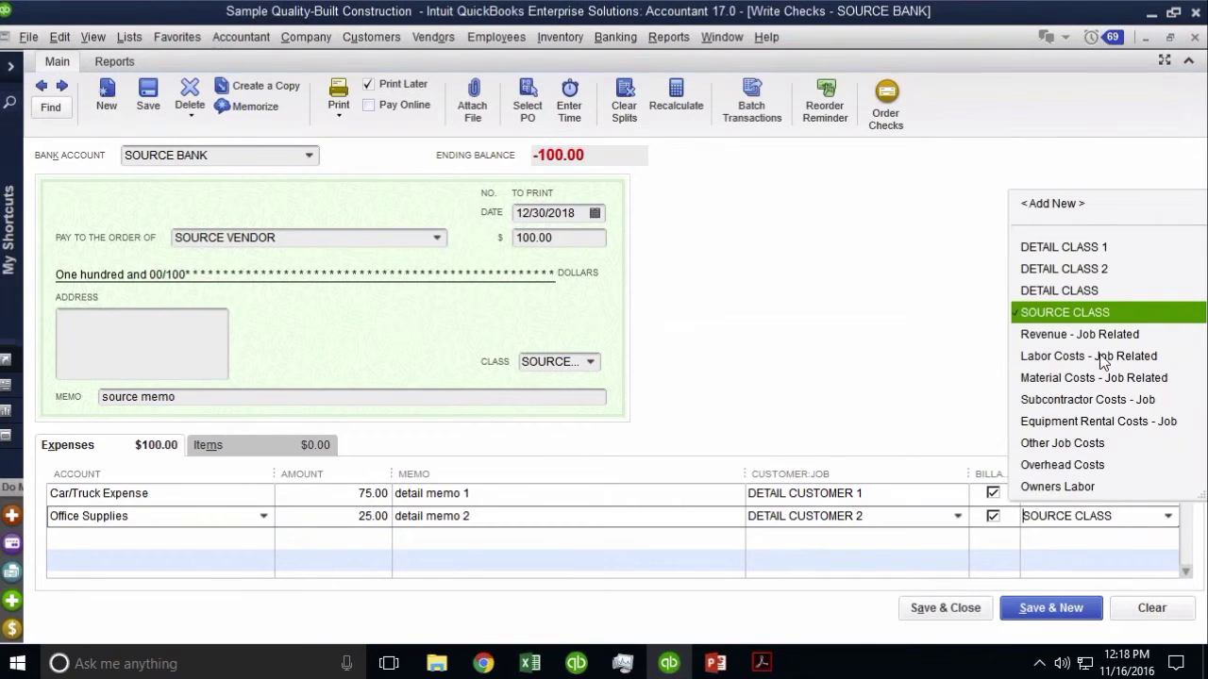
click(1056, 268)
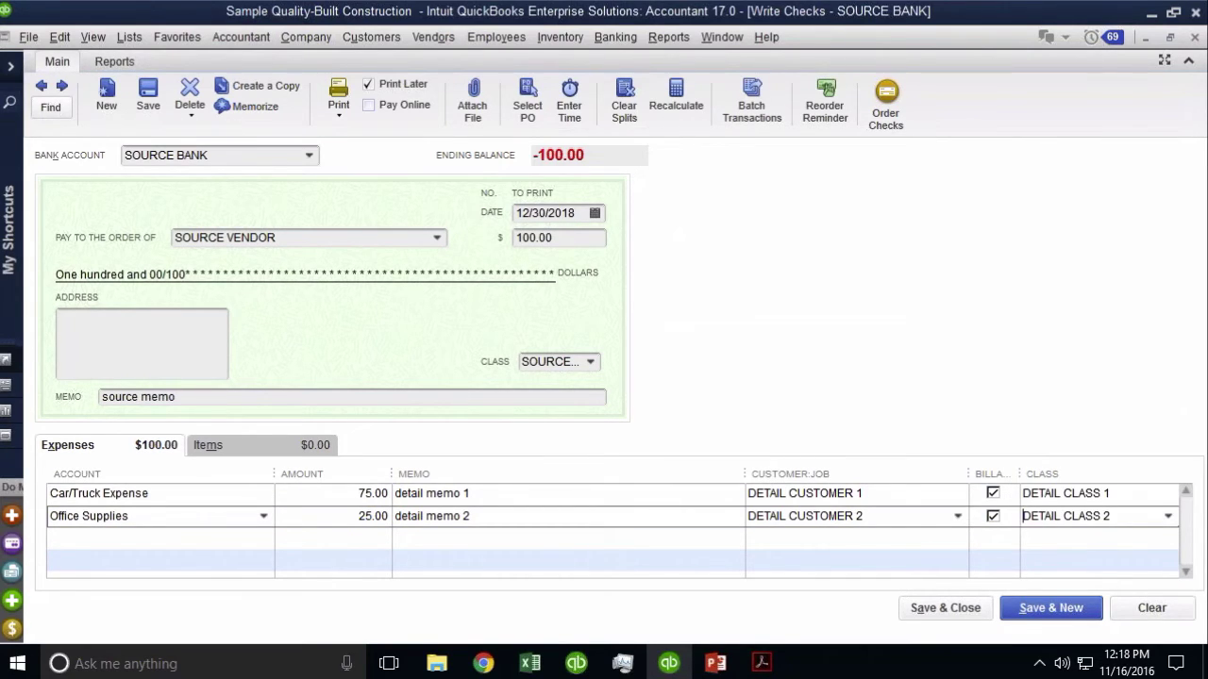
Compare the check's source payee, class and bank account with the customers, classes and accounts on its expense lines.
click(281, 237)
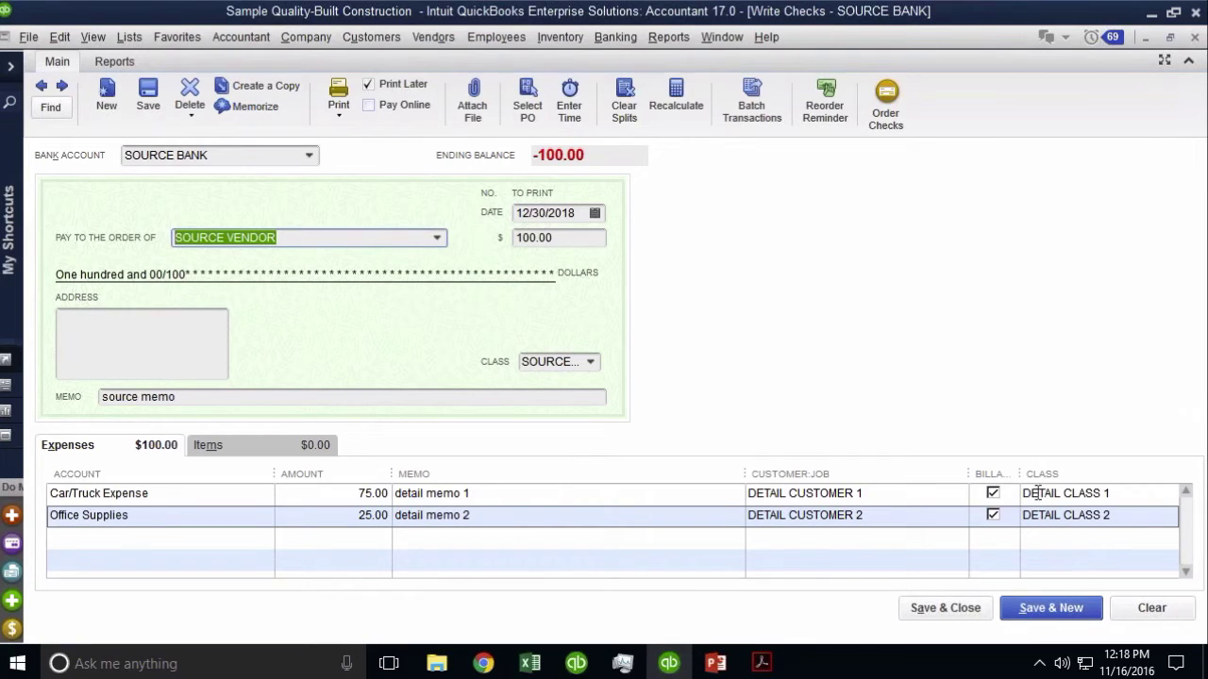
drag(748, 495, 887, 510)
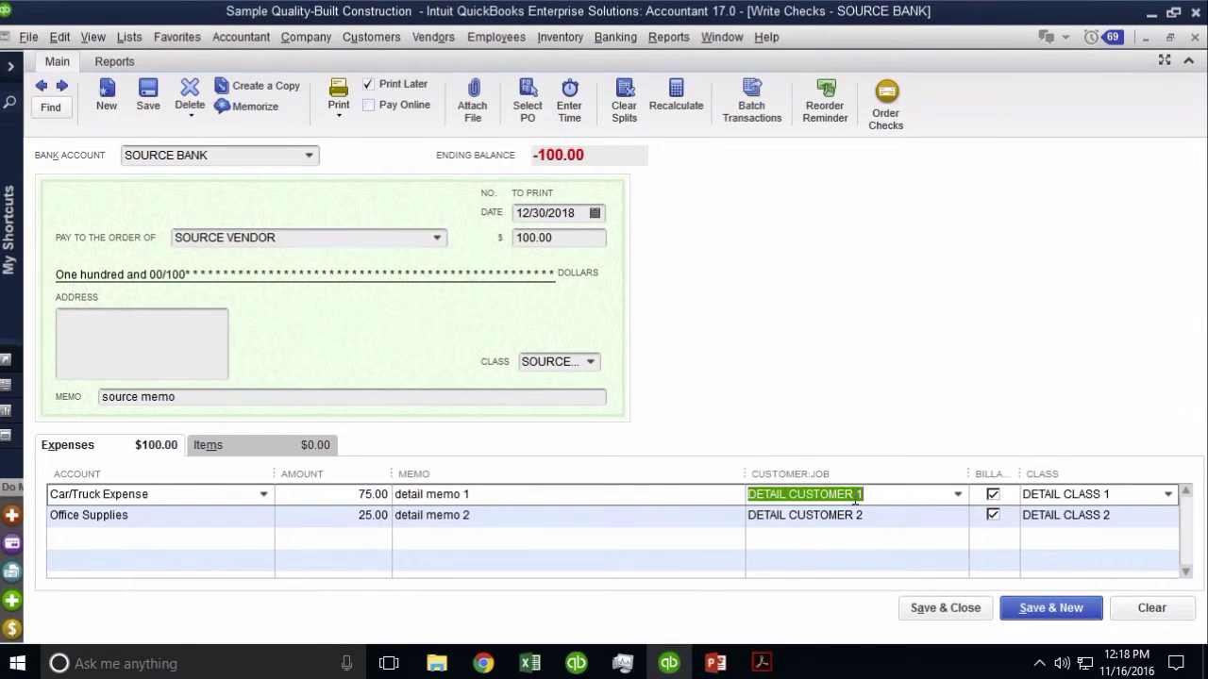
drag(522, 362, 612, 375)
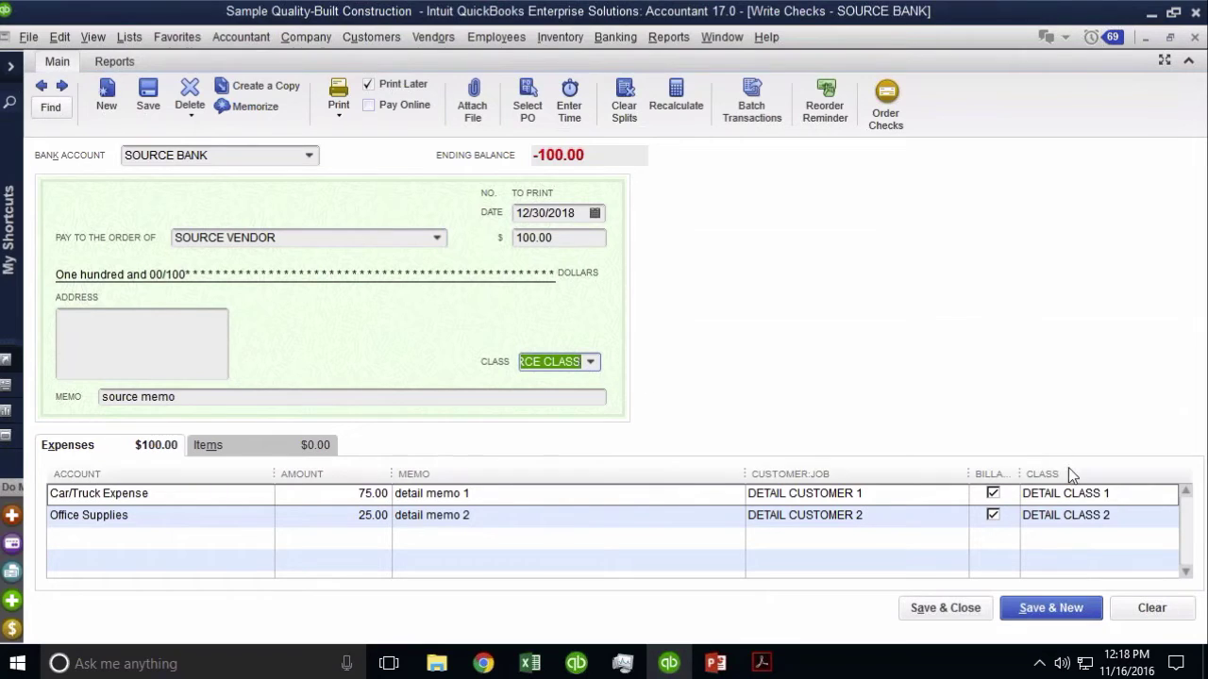
click(1126, 496)
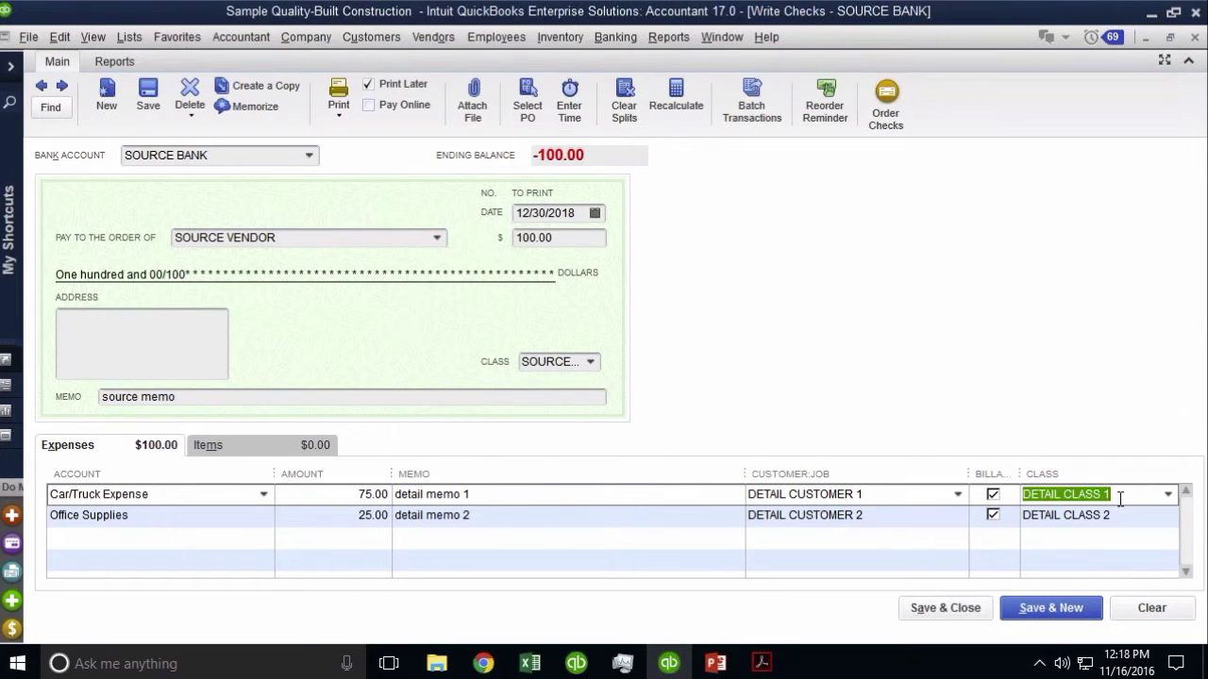
click(166, 496)
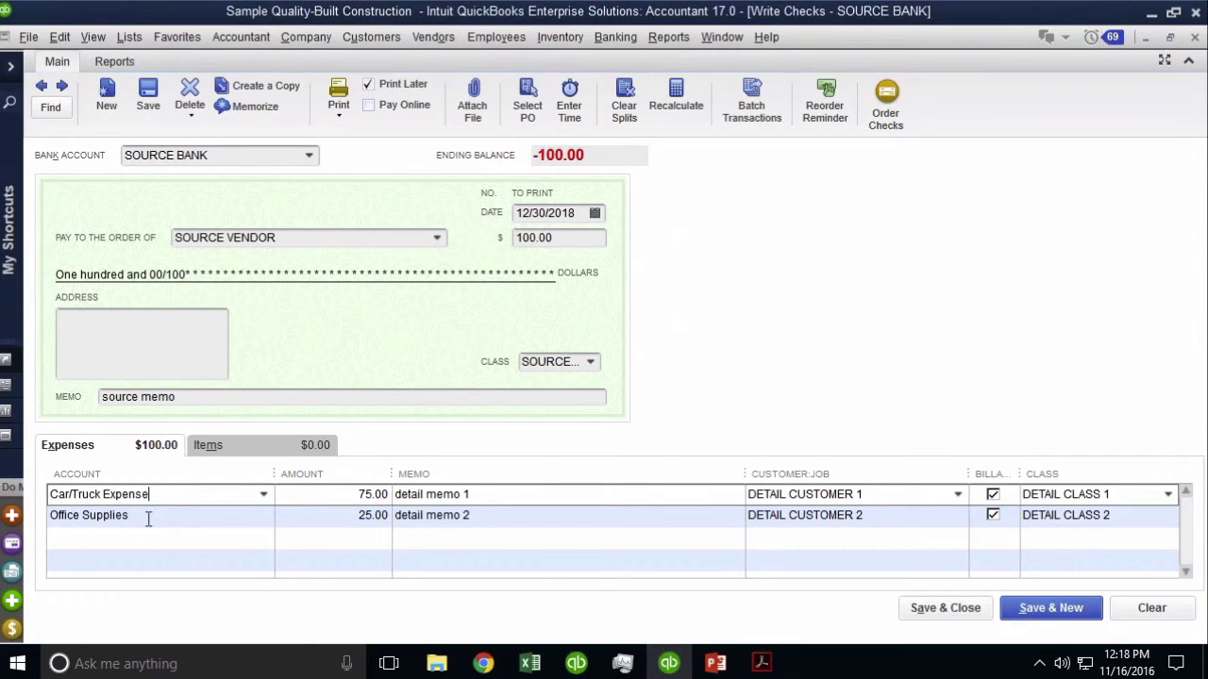
click(149, 516)
click(162, 495)
click(158, 517)
click(167, 493)
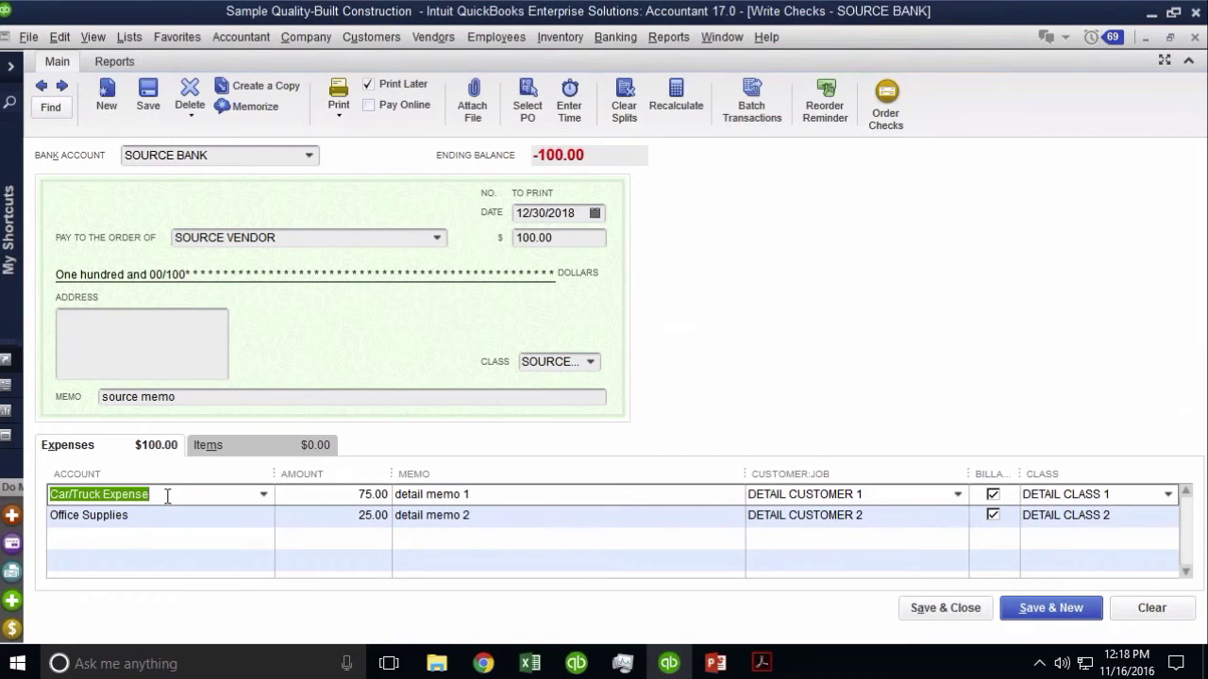
click(231, 155)
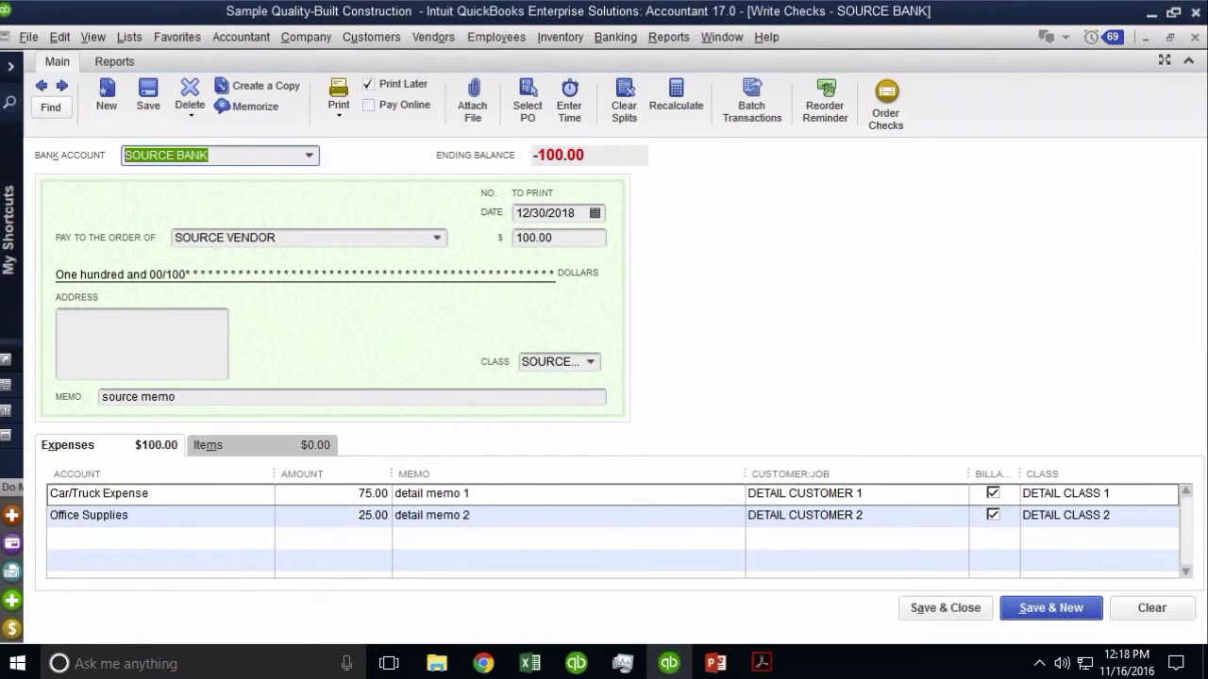
click(1122, 494)
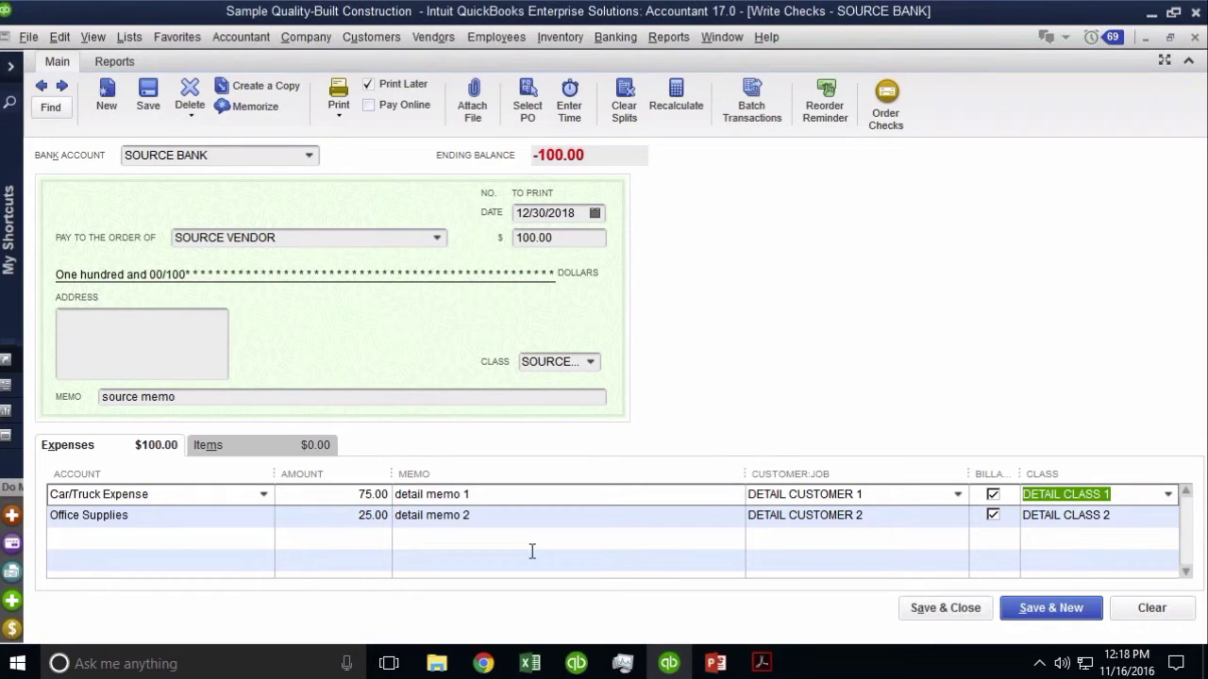
Save the check and open its Transaction Journal report.
click(151, 98)
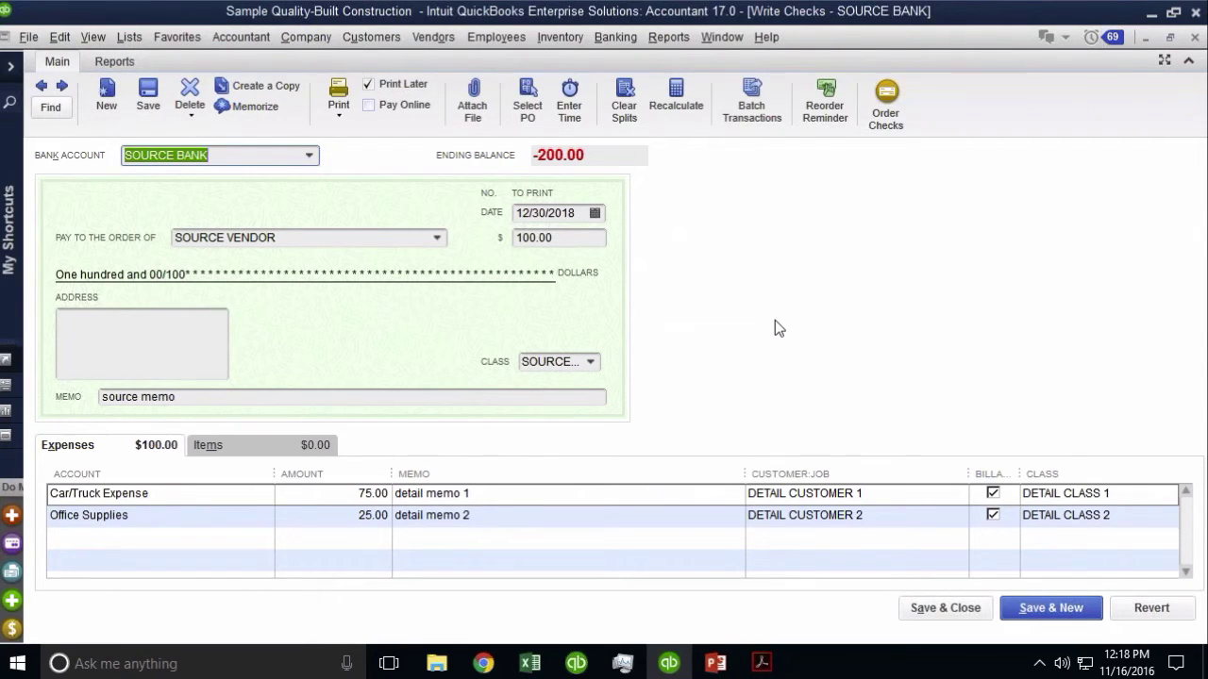
key(ctrl+y)
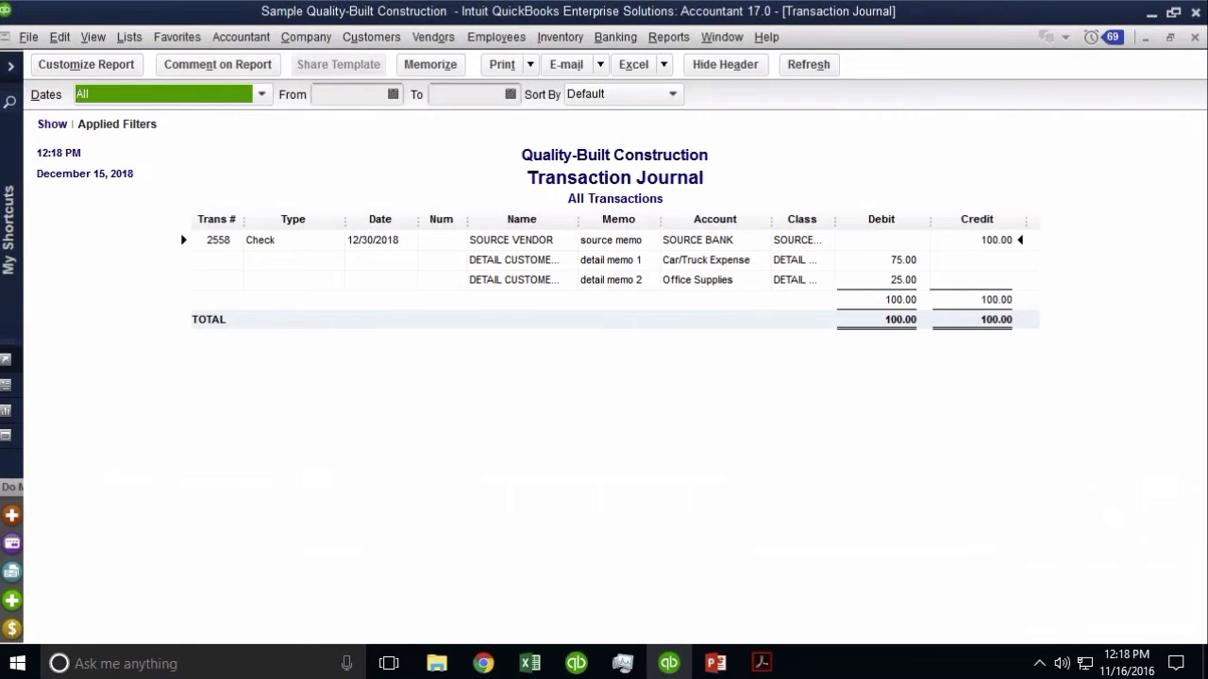
Widen the Date, Name, Memo and Class columns of the Transaction Journal to compare the source line with the detail lines.
mouse_move(418, 219)
mouse_down()
mouse_move(403, 219)
mouse_move(430, 219)
mouse_up()
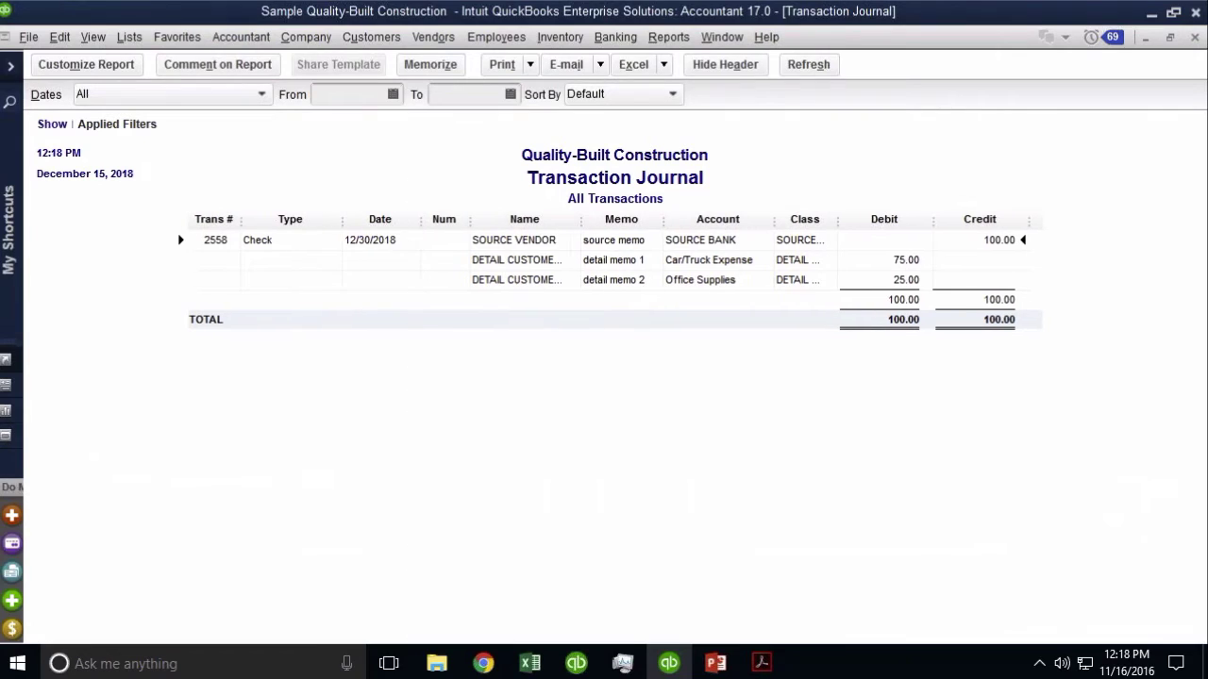
drag(578, 219, 663, 219)
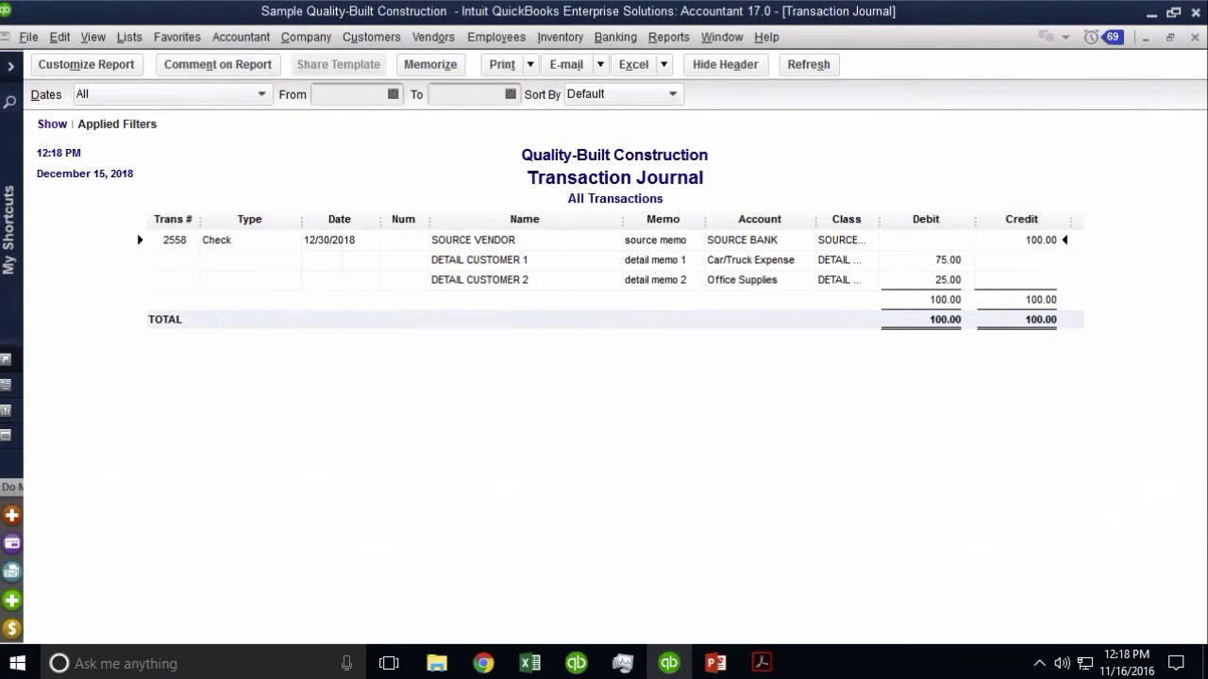
double_click(510, 244)
double_click(687, 240)
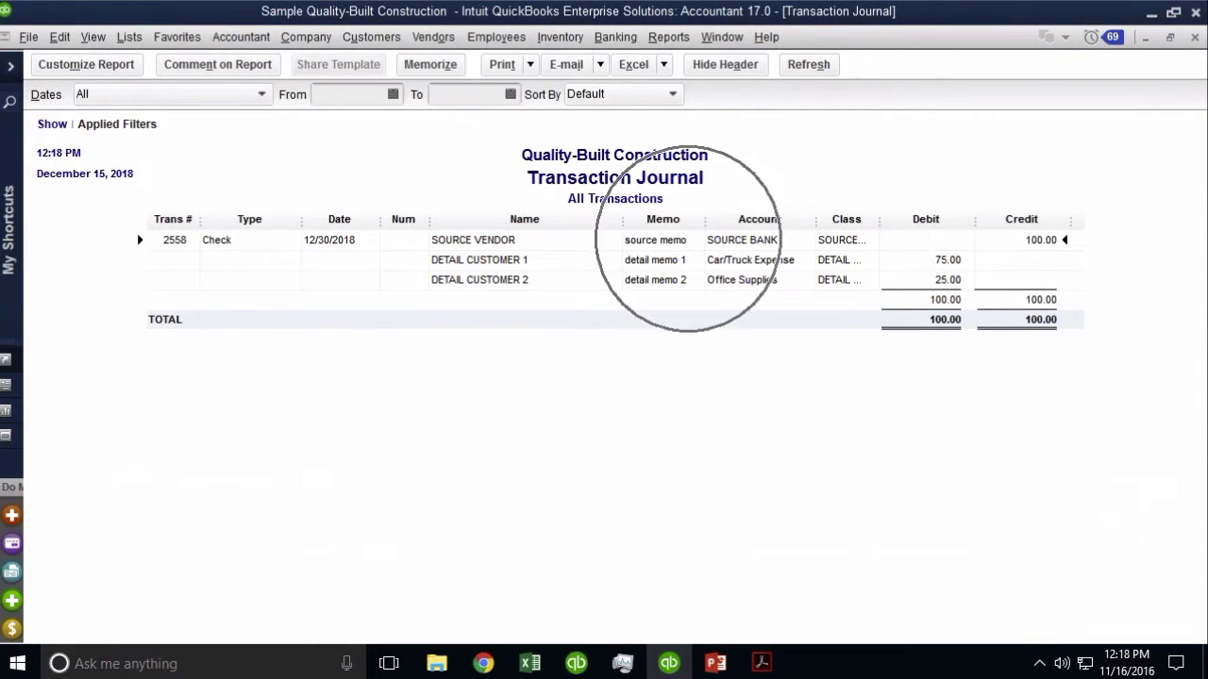
double_click(784, 243)
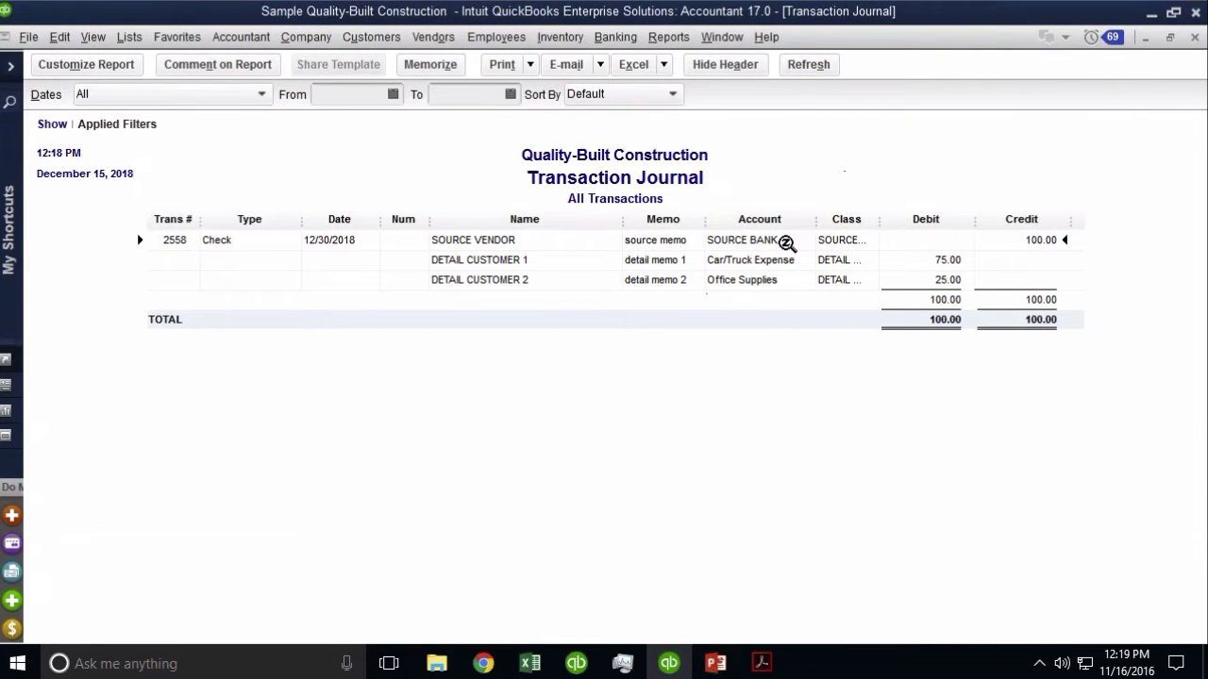
drag(879, 219, 983, 219)
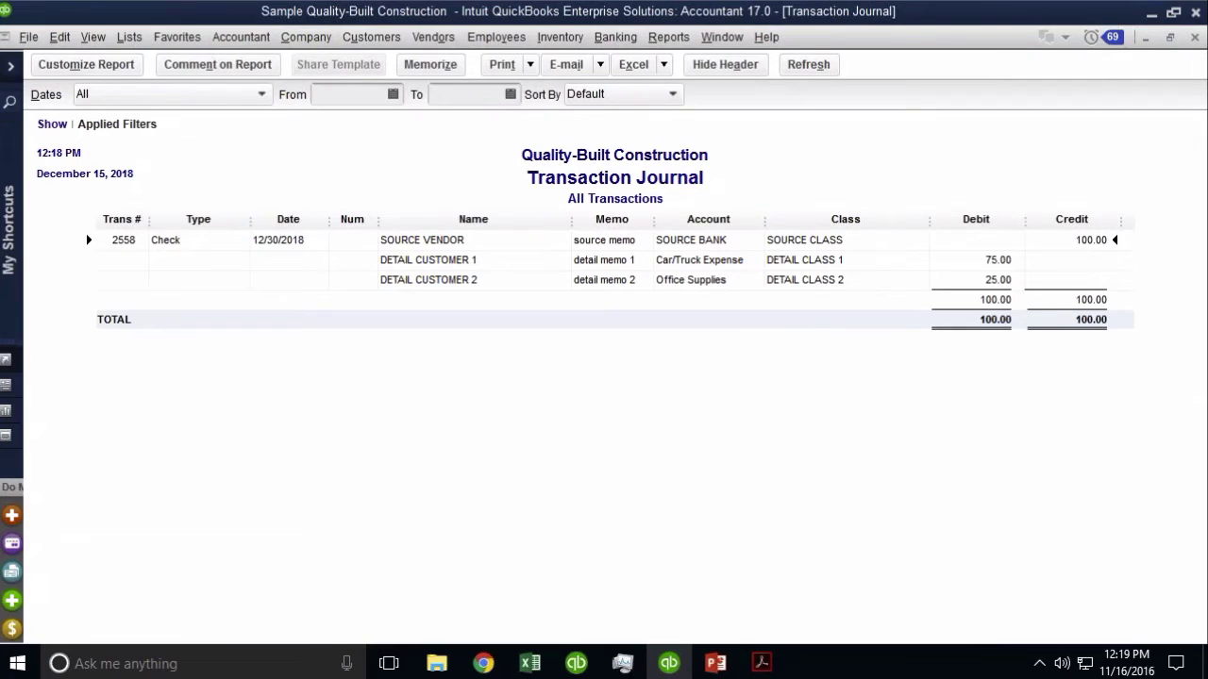
click(457, 264)
click(476, 283)
drag(652, 219, 674, 219)
click(470, 263)
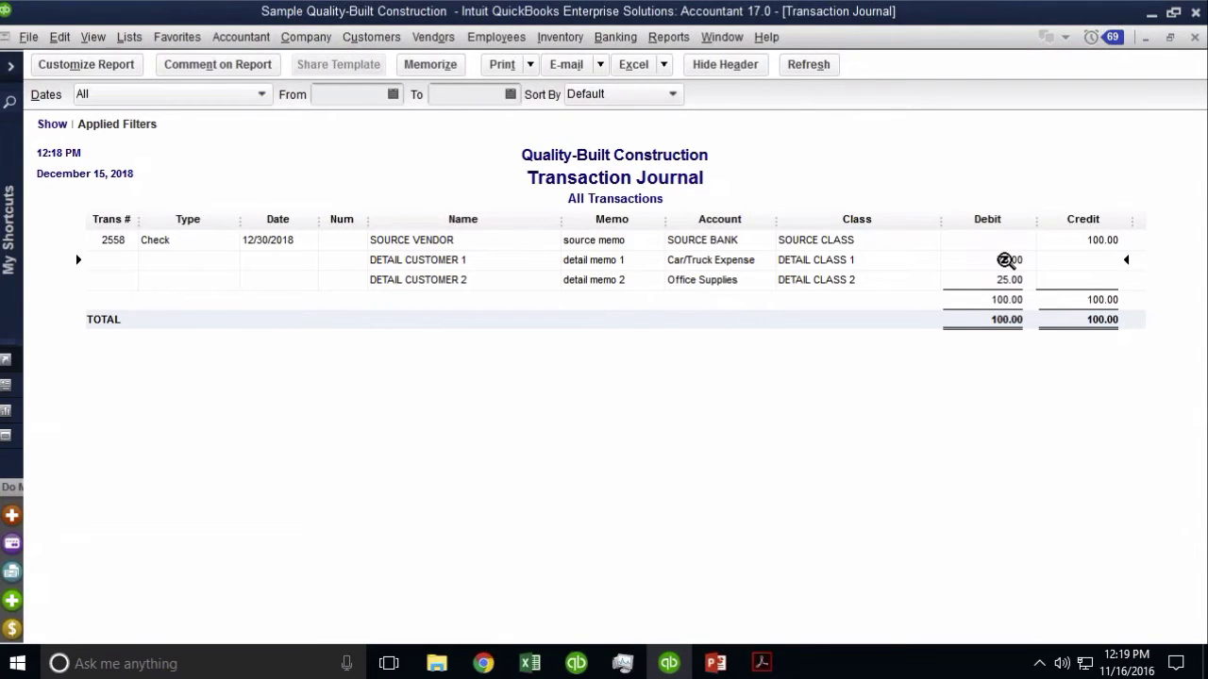
Filter the Transaction Journal by Detail Level set to Summary only.
click(76, 69)
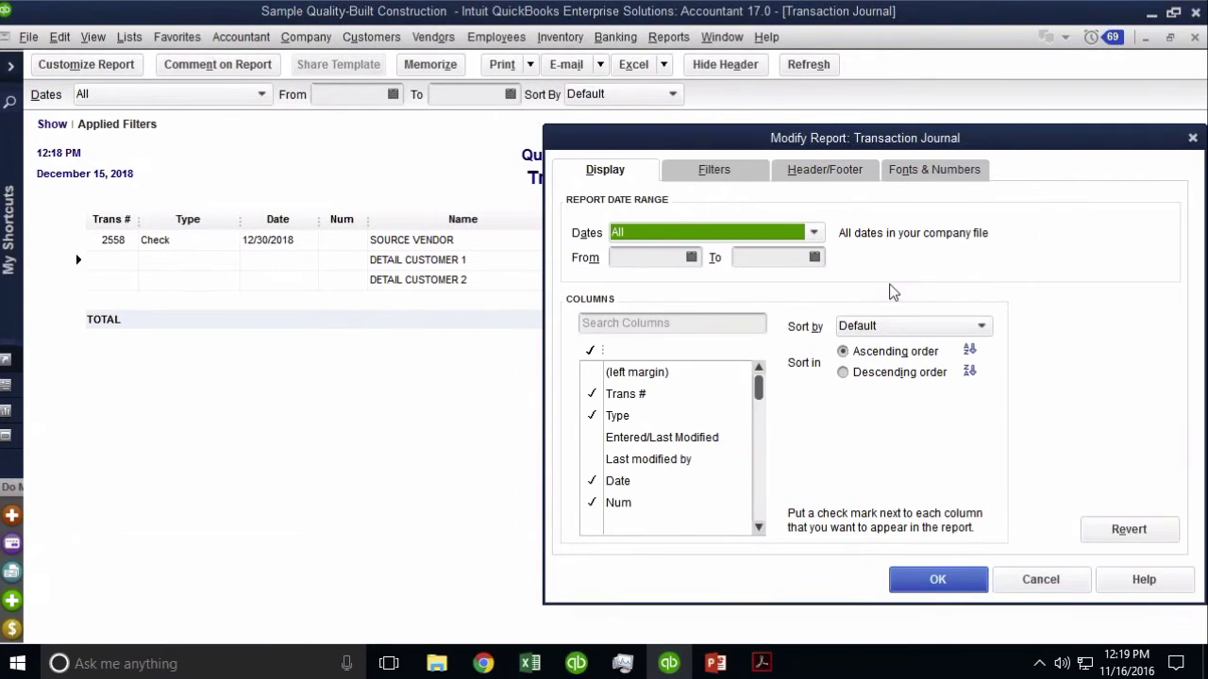
click(712, 172)
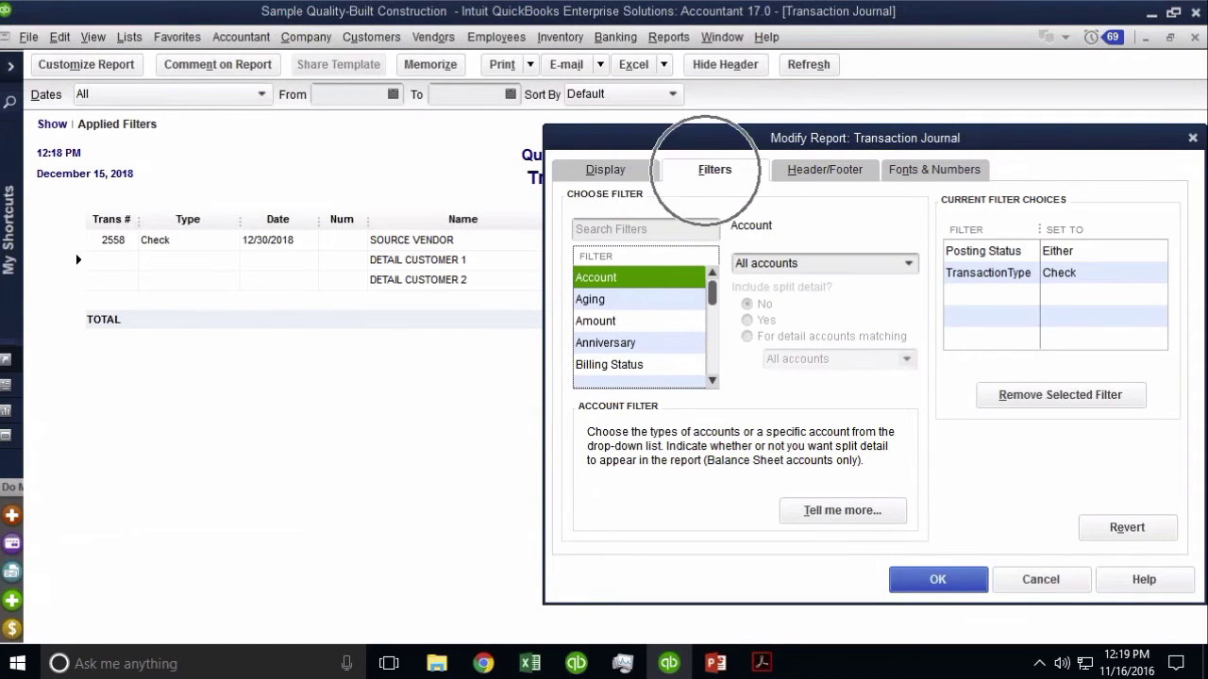
drag(712, 288, 710, 311)
click(634, 344)
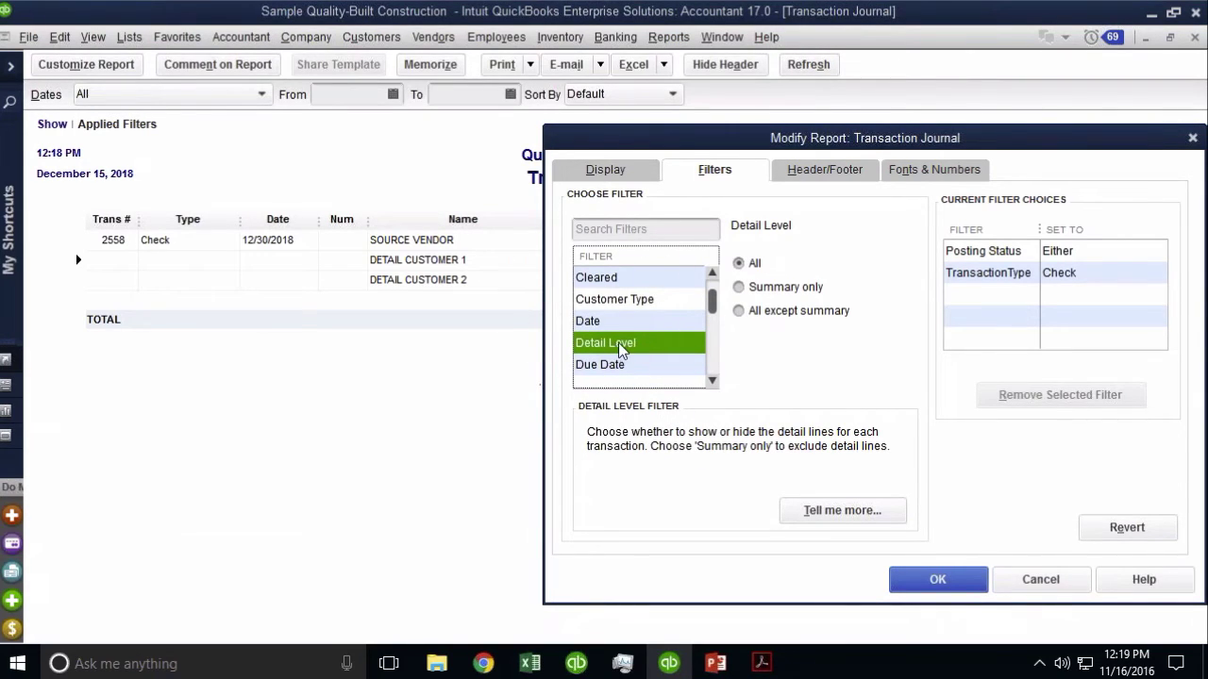
click(766, 293)
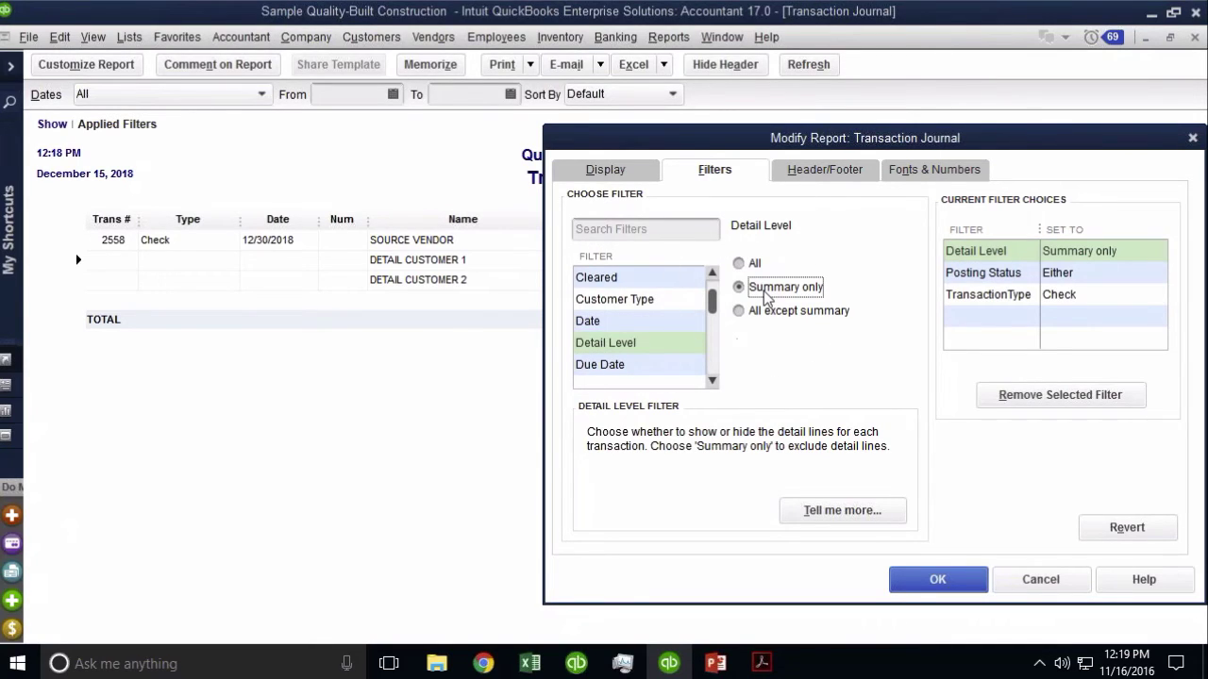
click(942, 579)
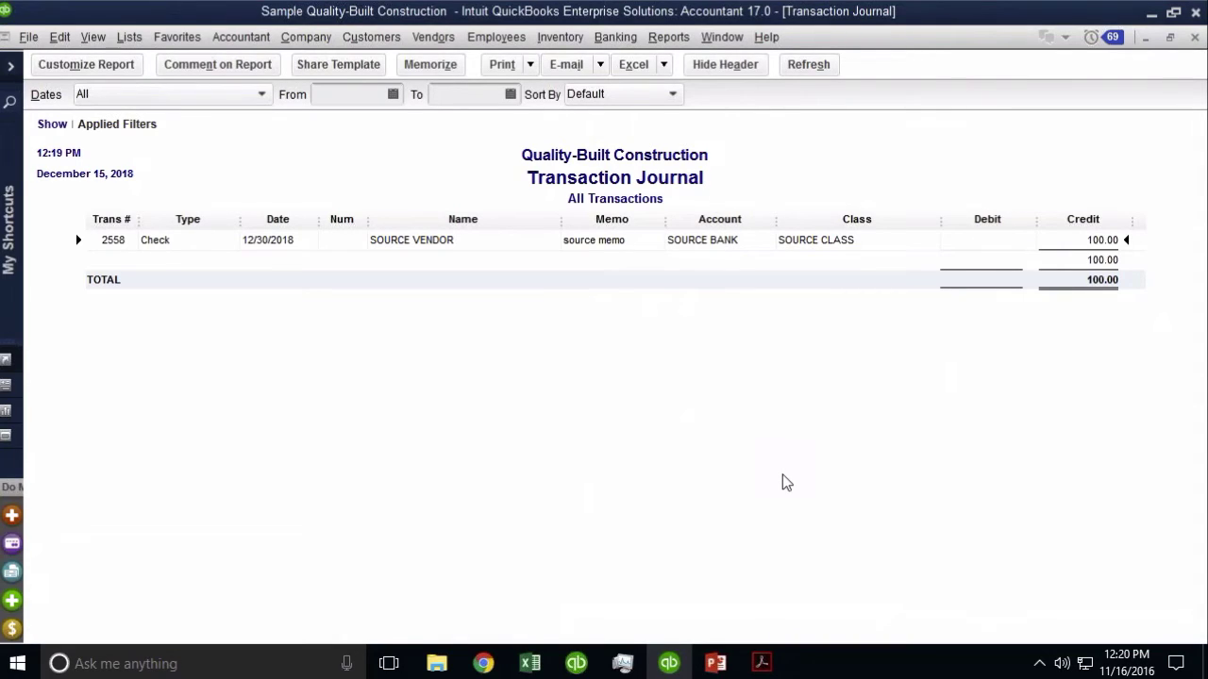
Change the Transaction Journal's Detail Level filter to All except summary.
click(74, 69)
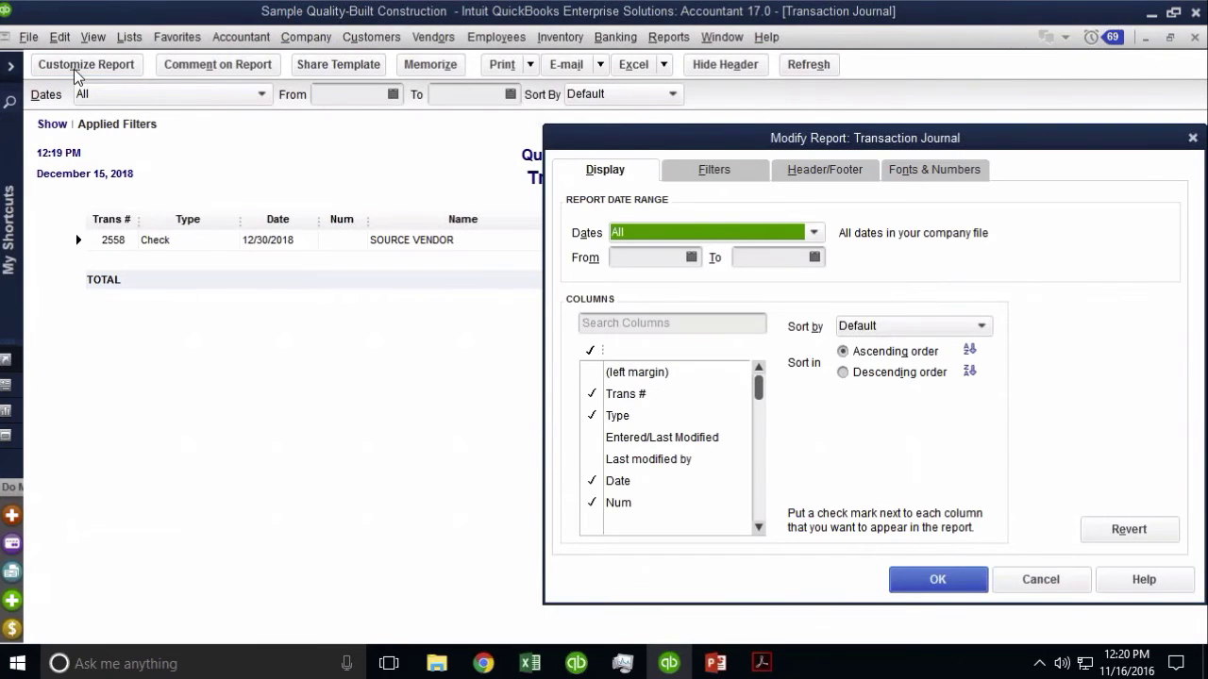
click(709, 172)
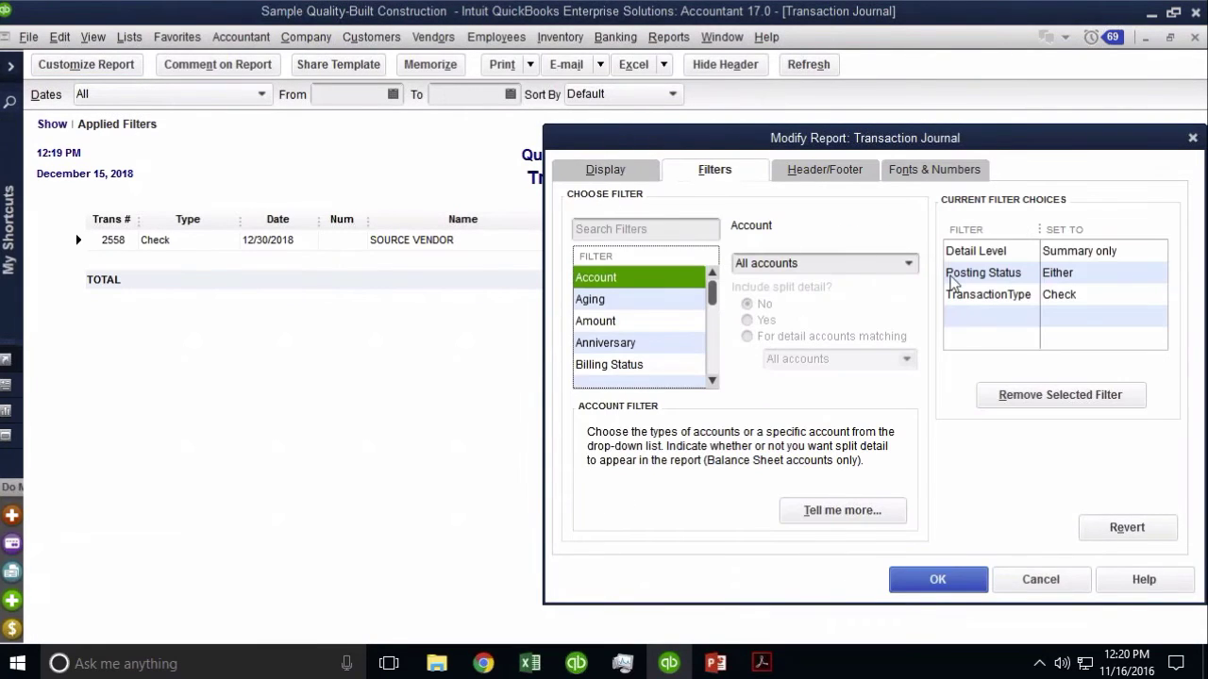
click(986, 251)
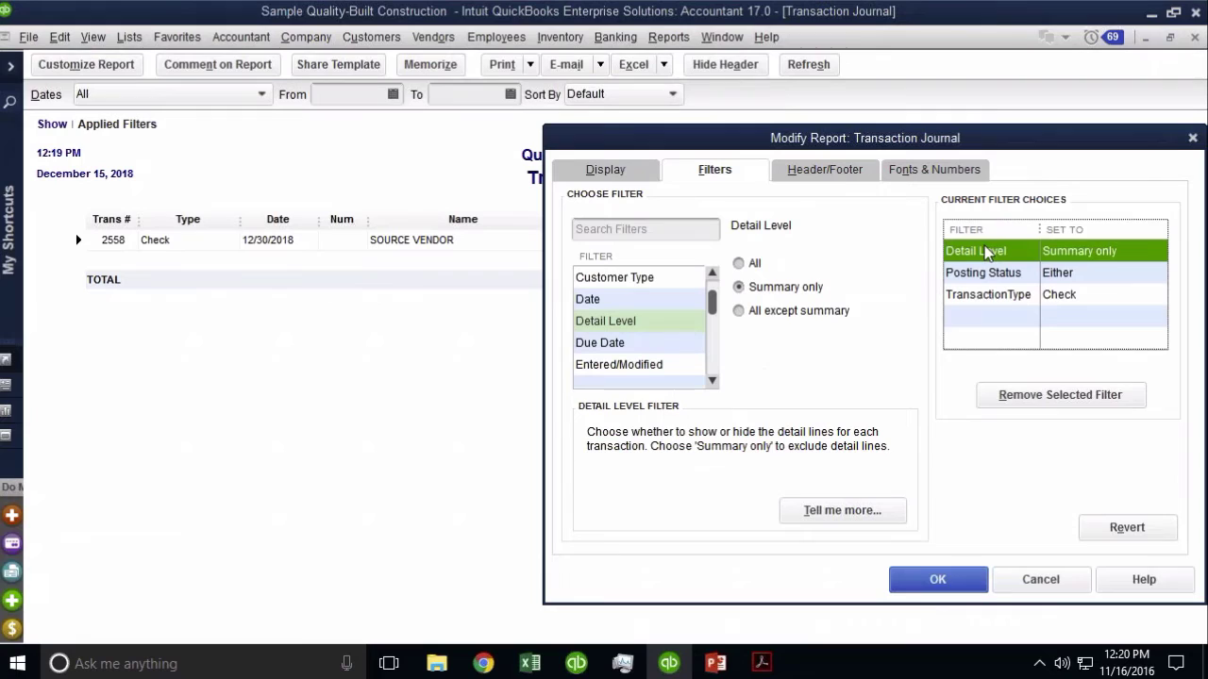
click(755, 314)
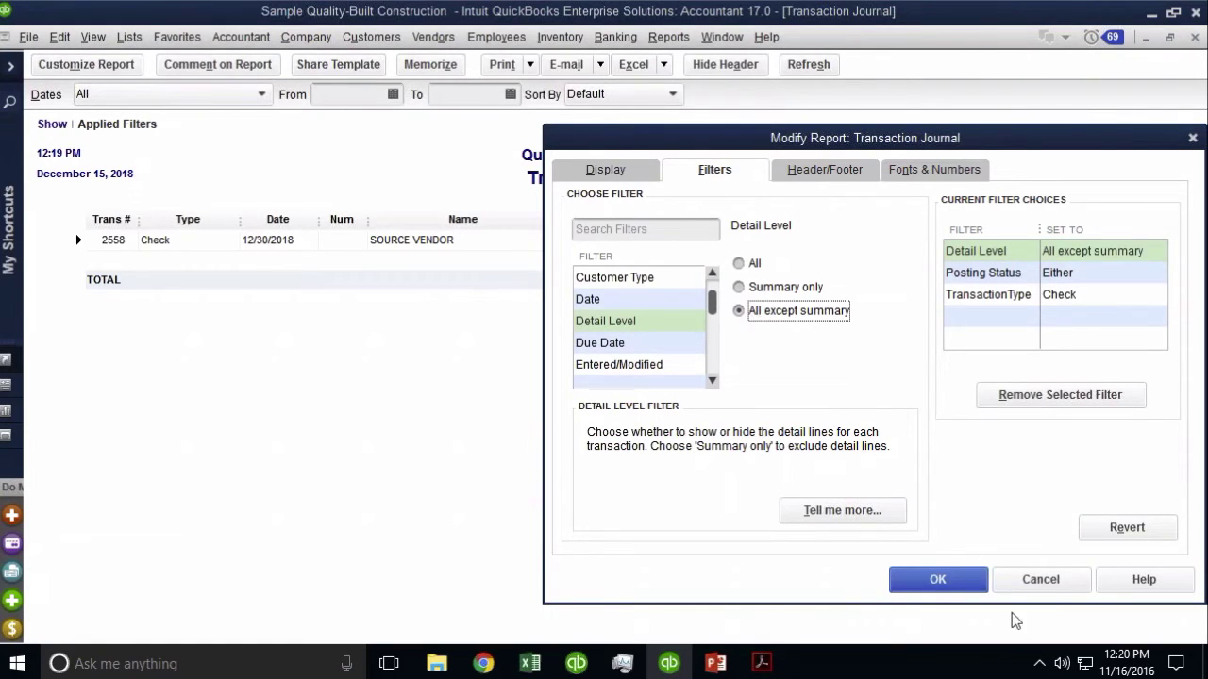
click(938, 581)
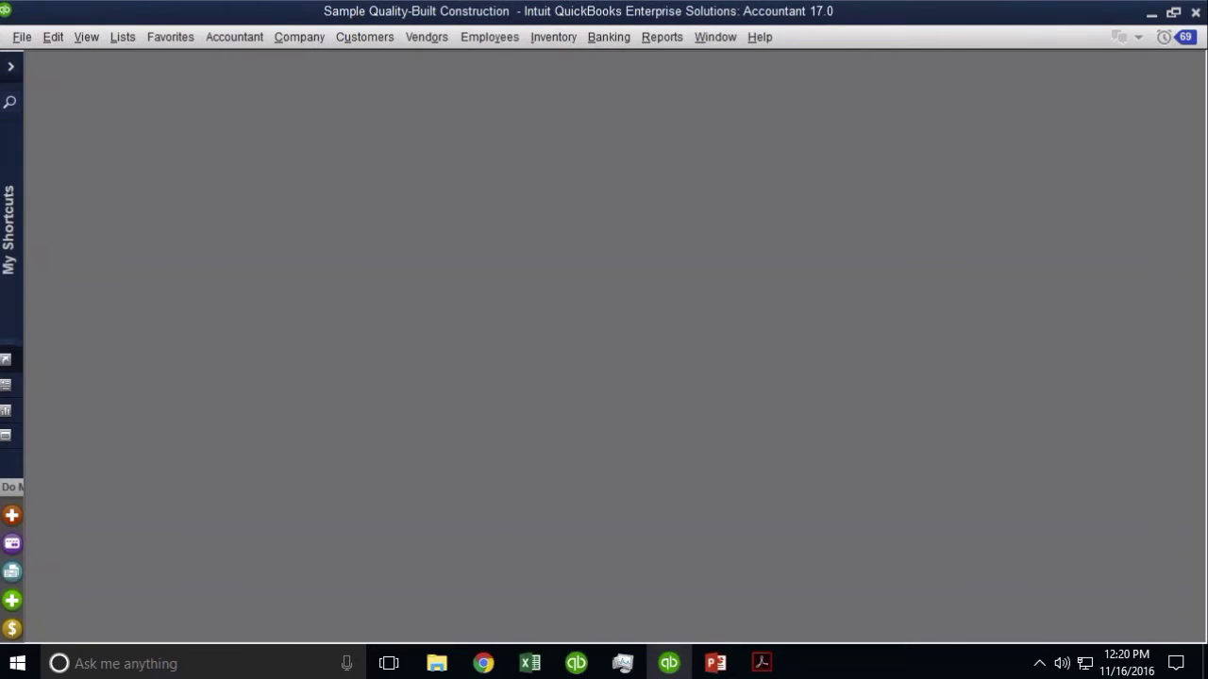
Create a custom Transaction Detail report with the default This Month-to-date range and Accrual basis.
click(672, 37)
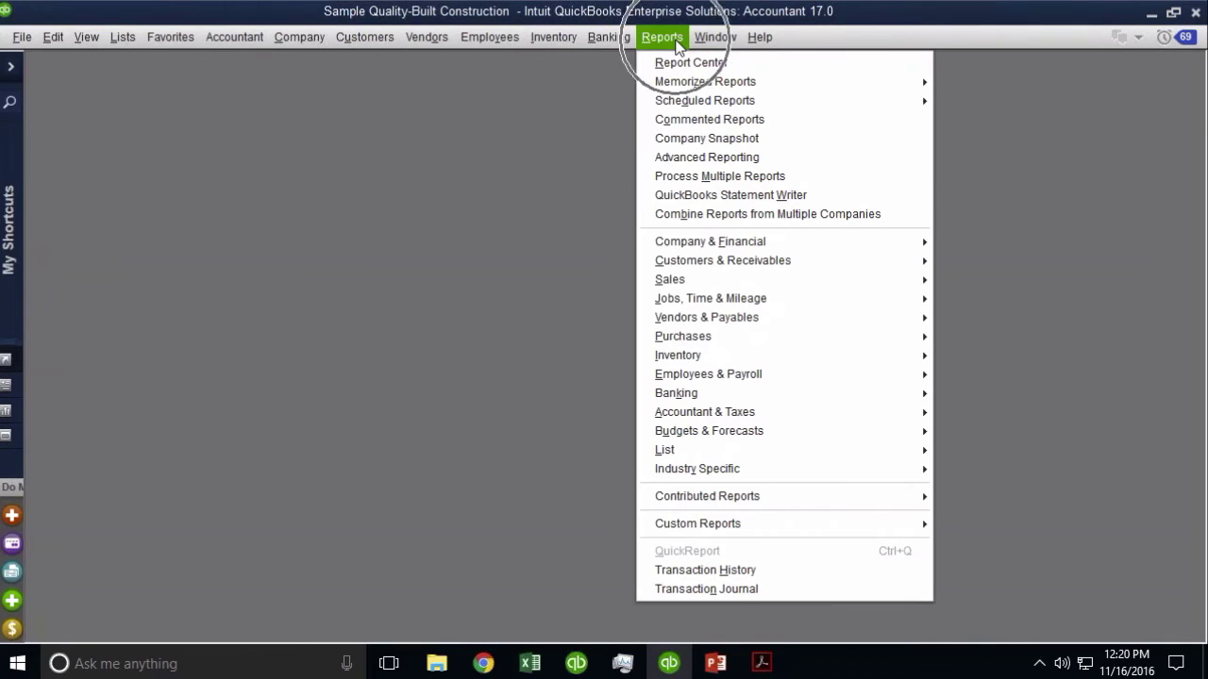
mouse_move(736, 531)
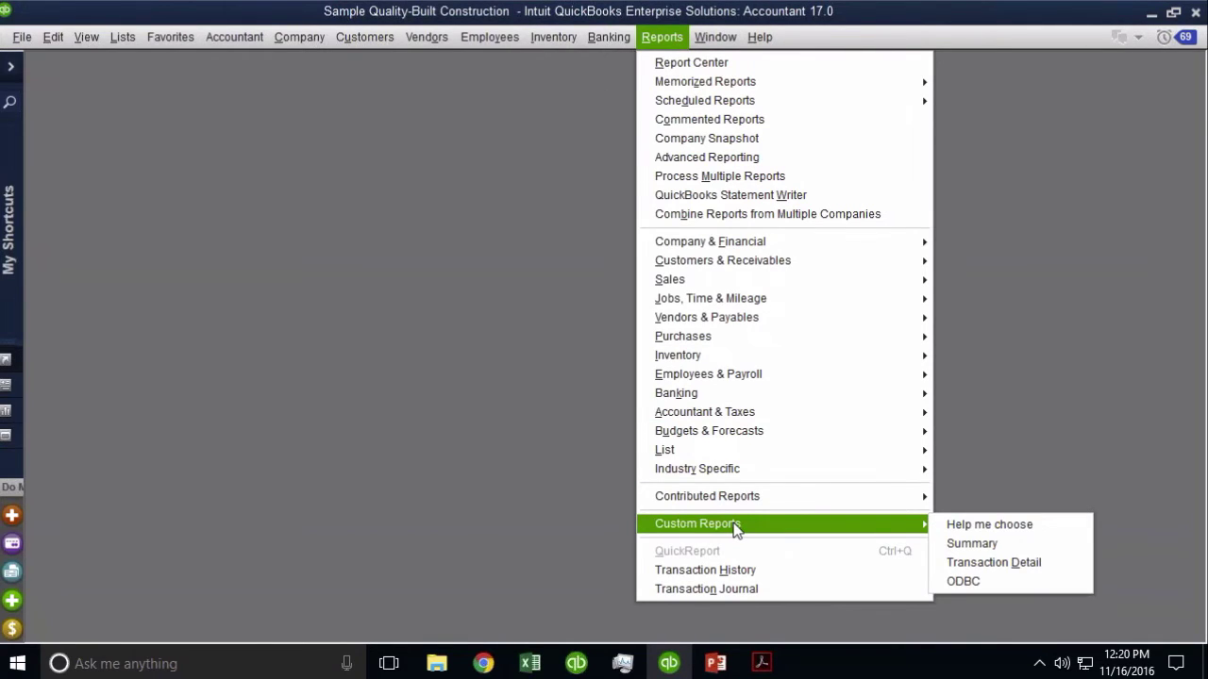
click(1037, 562)
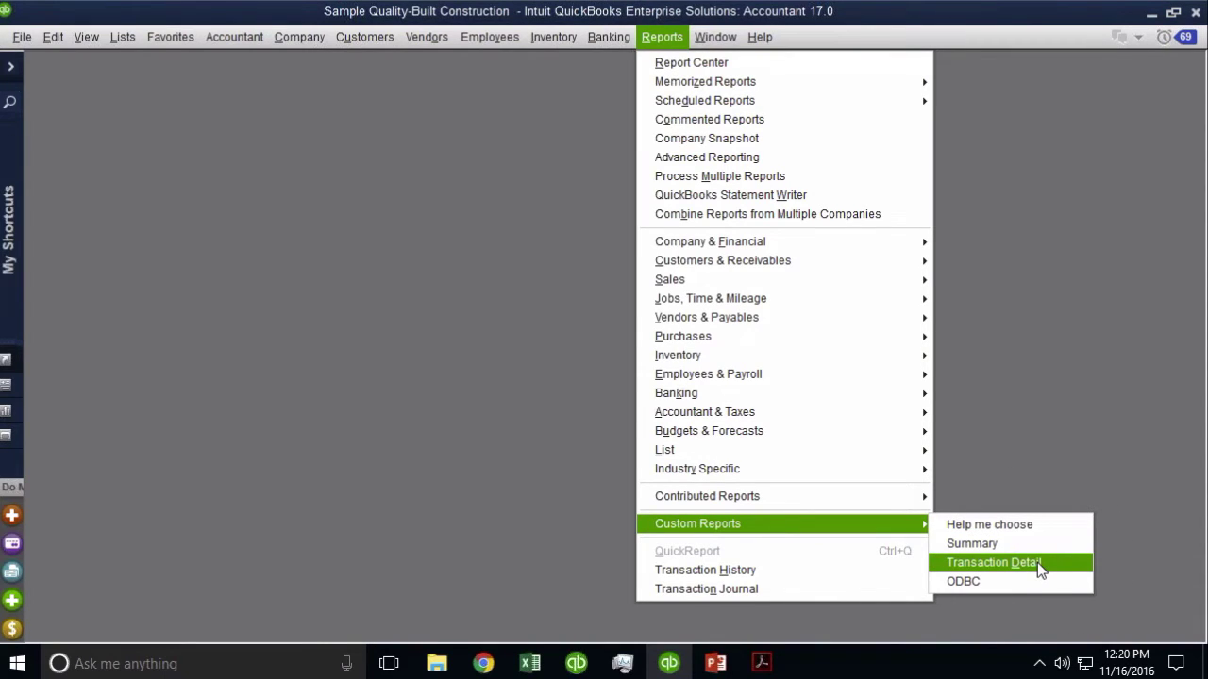
click(1037, 562)
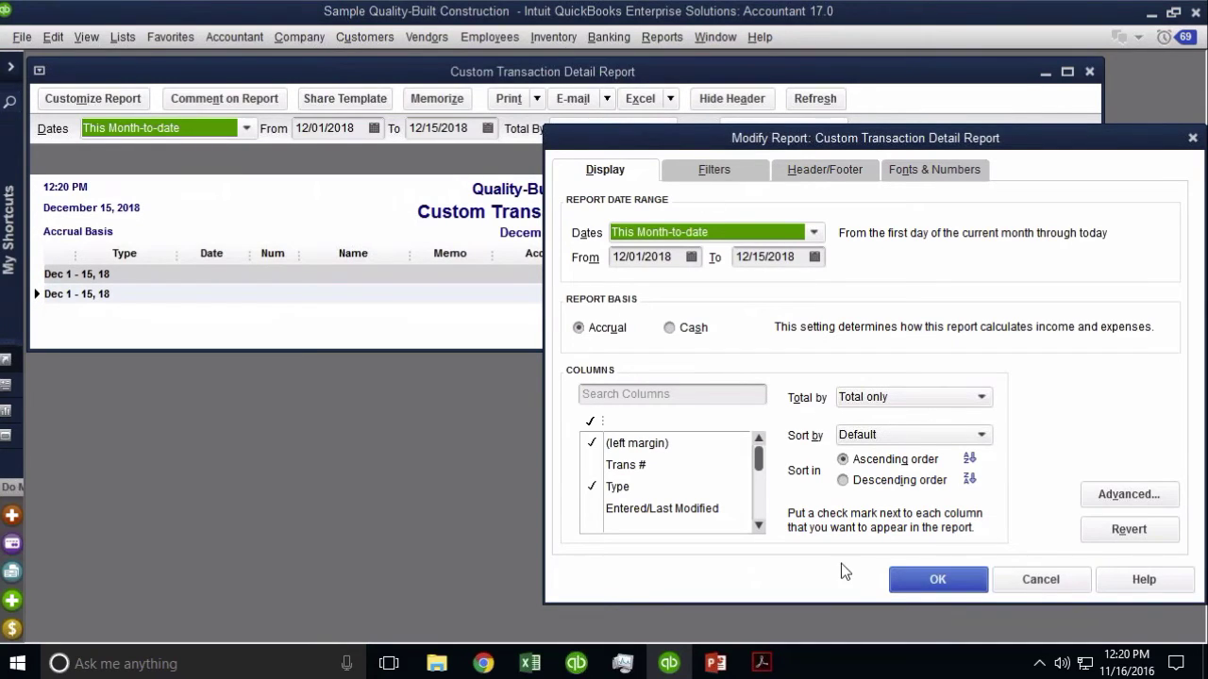
click(943, 582)
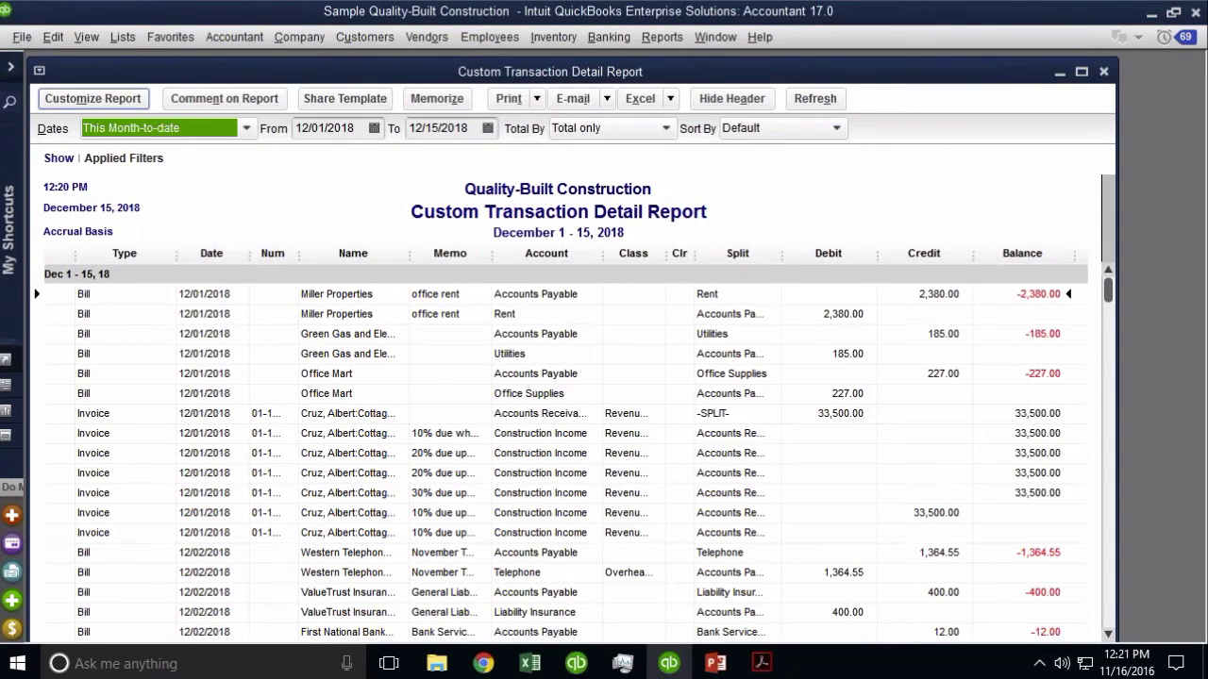
Add a TransactionType filter to the custom Transaction Detail report, using Multiple Transaction Types with only Invoice selected.
click(92, 98)
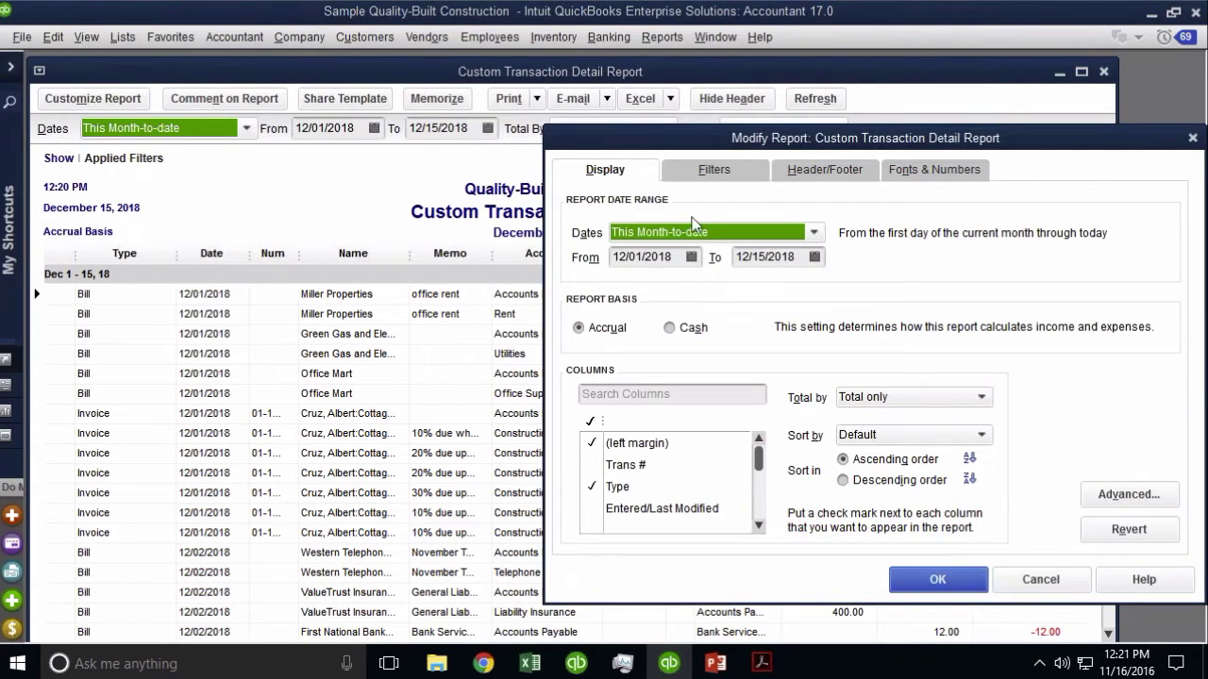
click(709, 172)
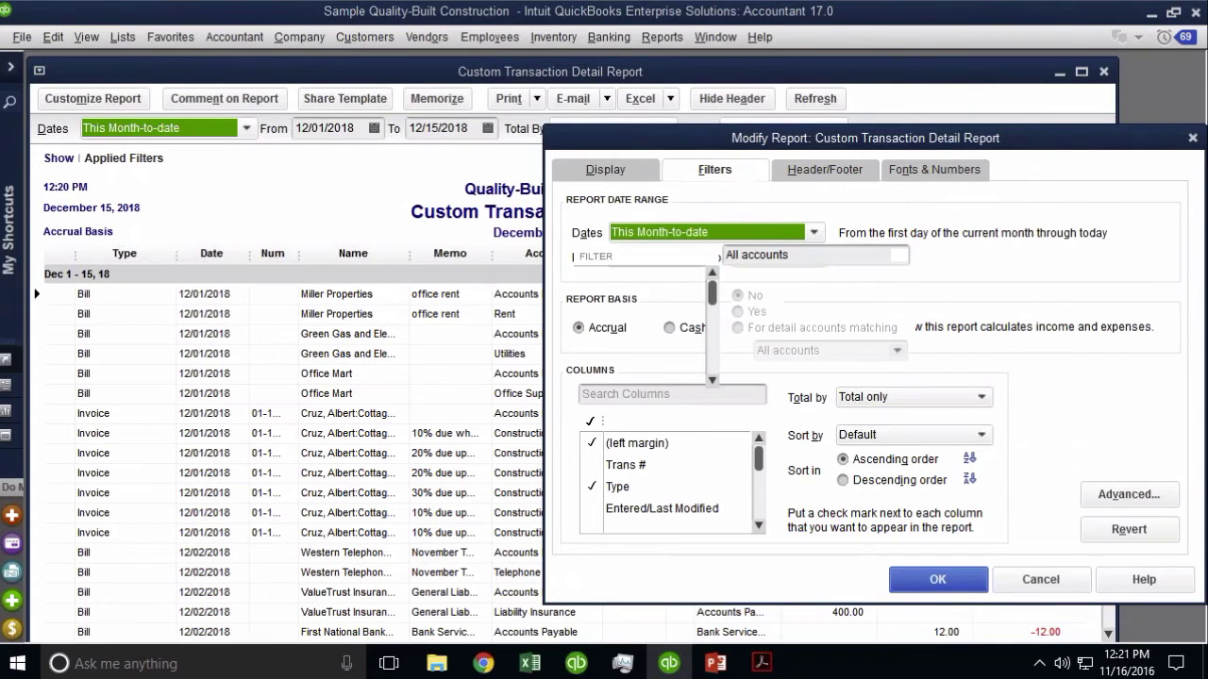
click(618, 321)
key(t)
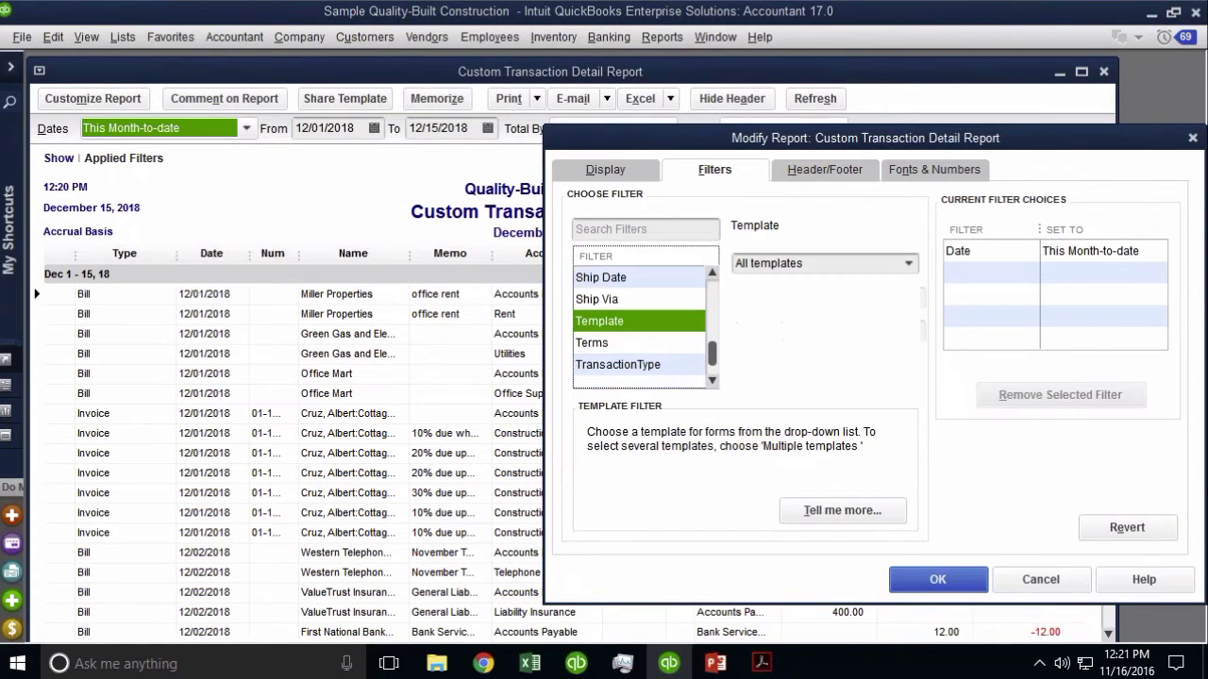
click(647, 365)
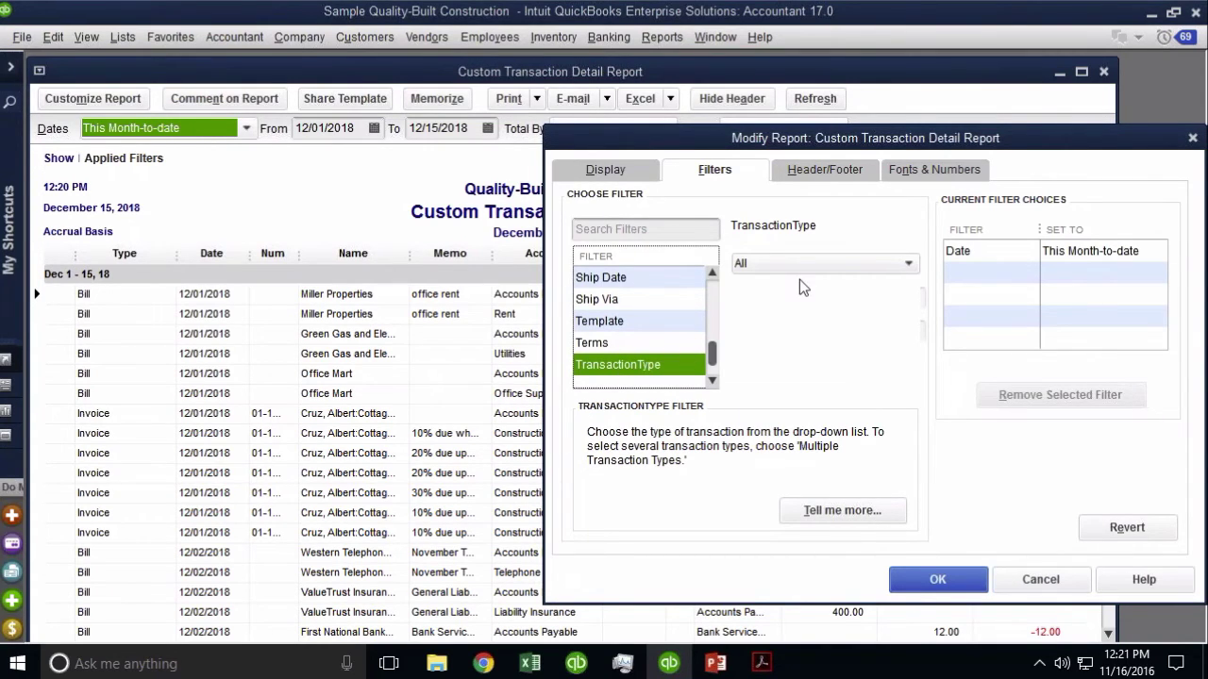
click(825, 264)
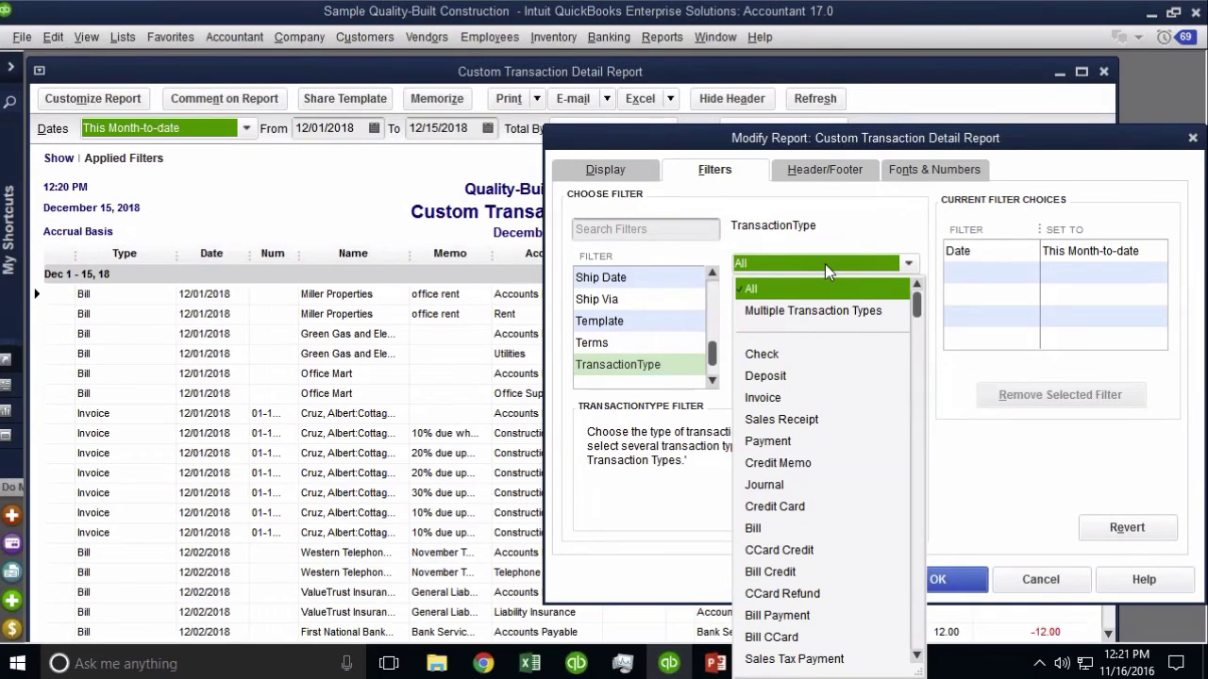
click(802, 313)
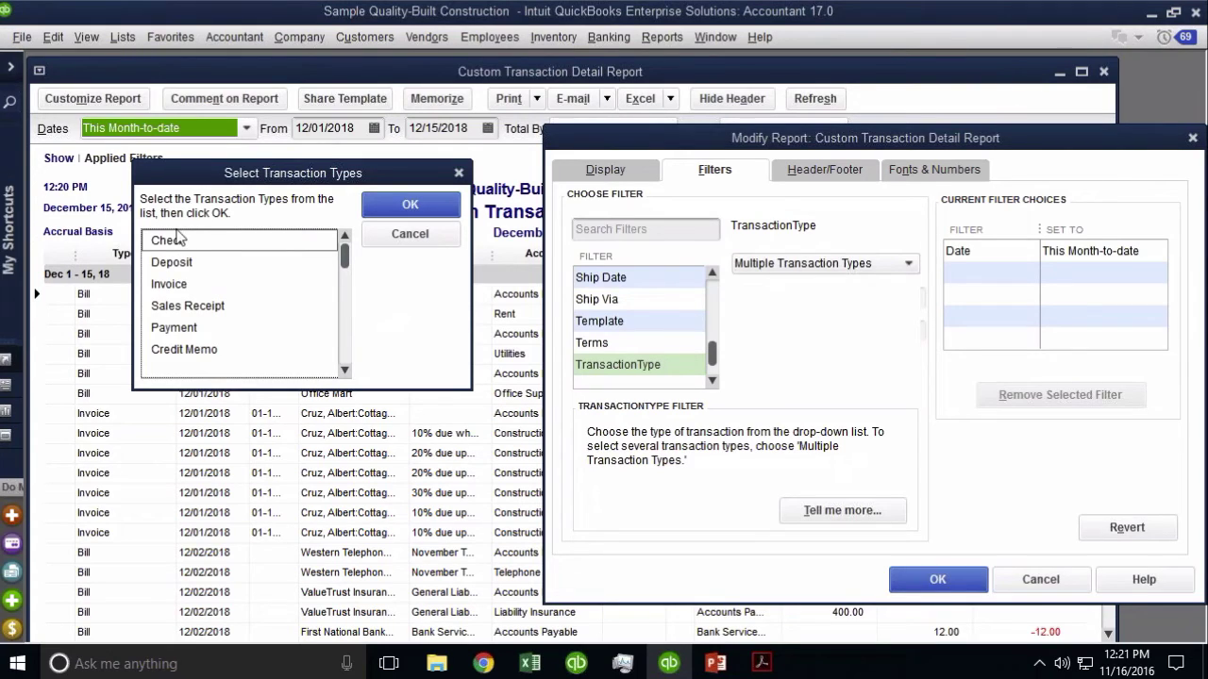
click(175, 286)
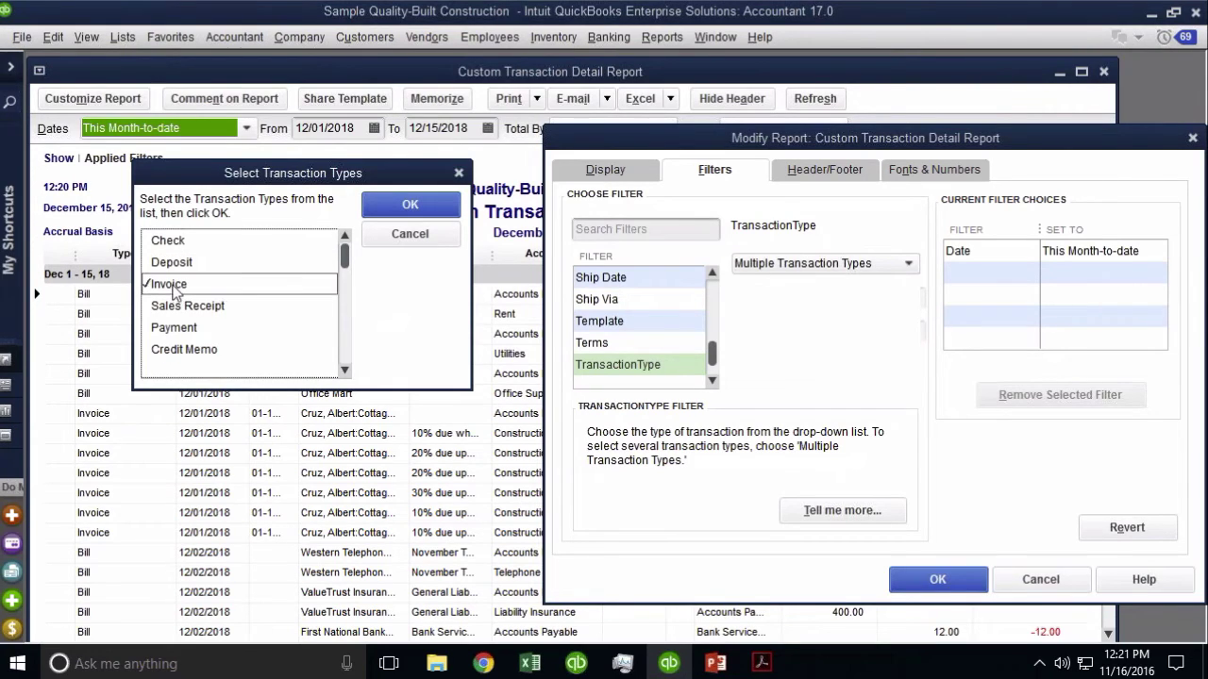
click(406, 206)
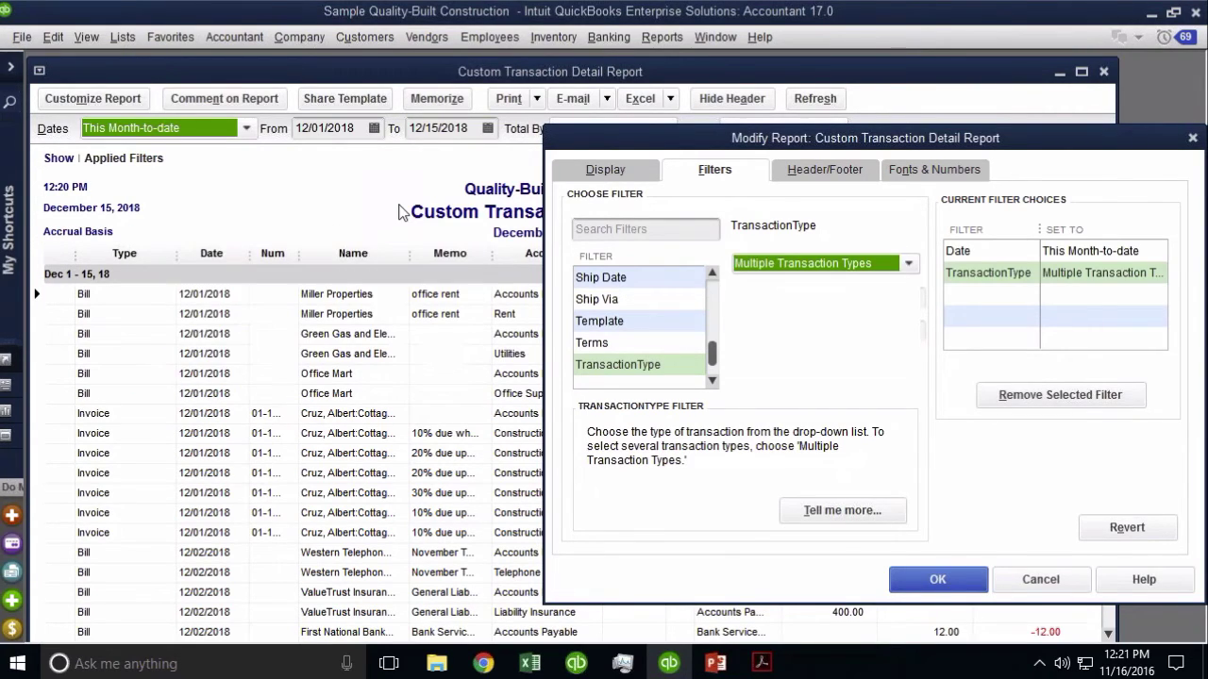
Look through the available transaction types and switch the TransactionType filter to the single type Invoice.
click(909, 265)
scroll(892, 404, down, 4)
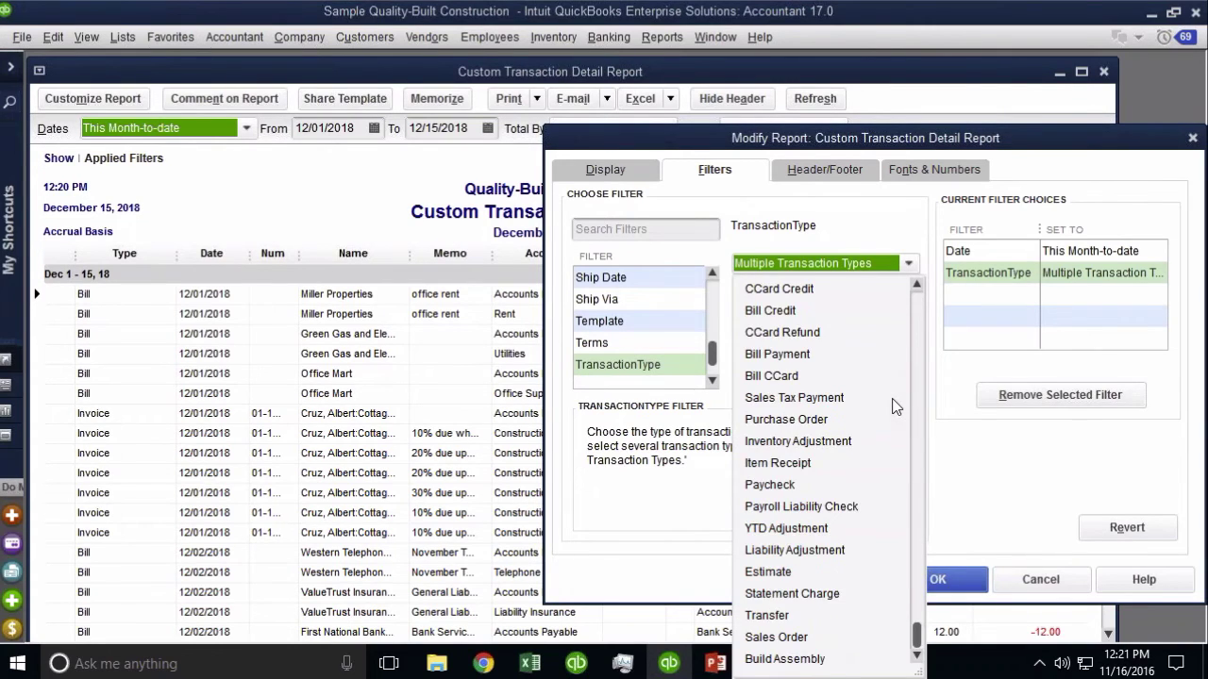
scroll(895, 404, up, 4)
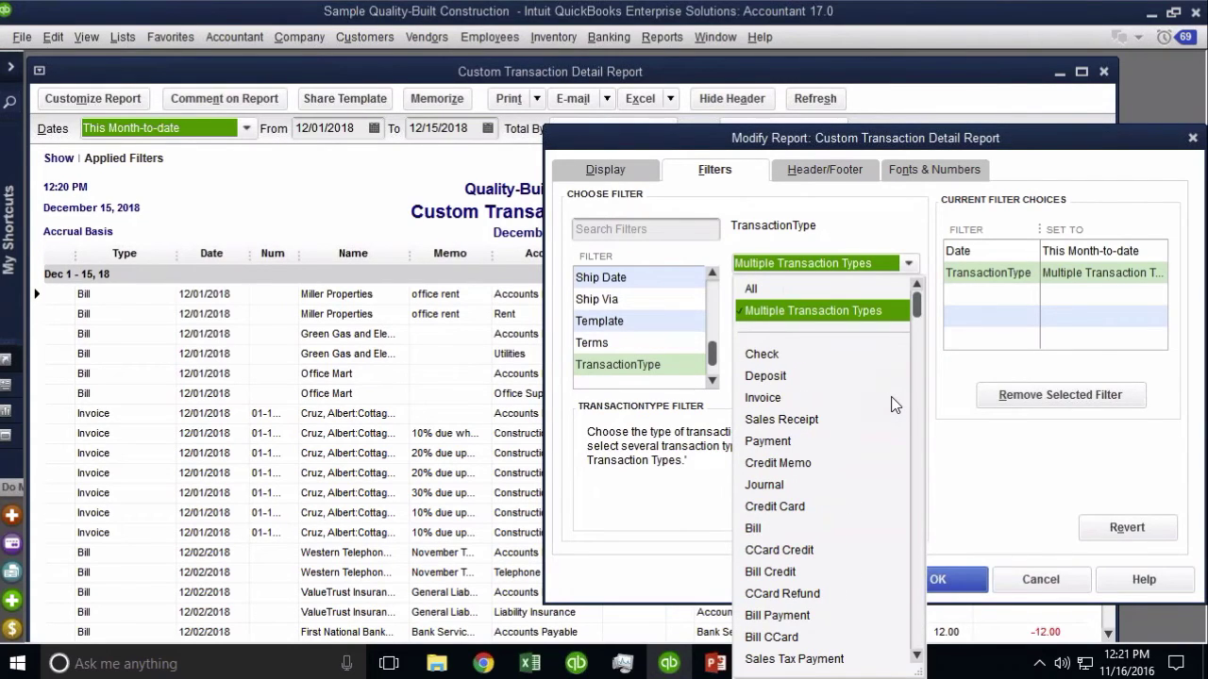
scroll(837, 324, down, 3)
scroll(837, 326, up, 1)
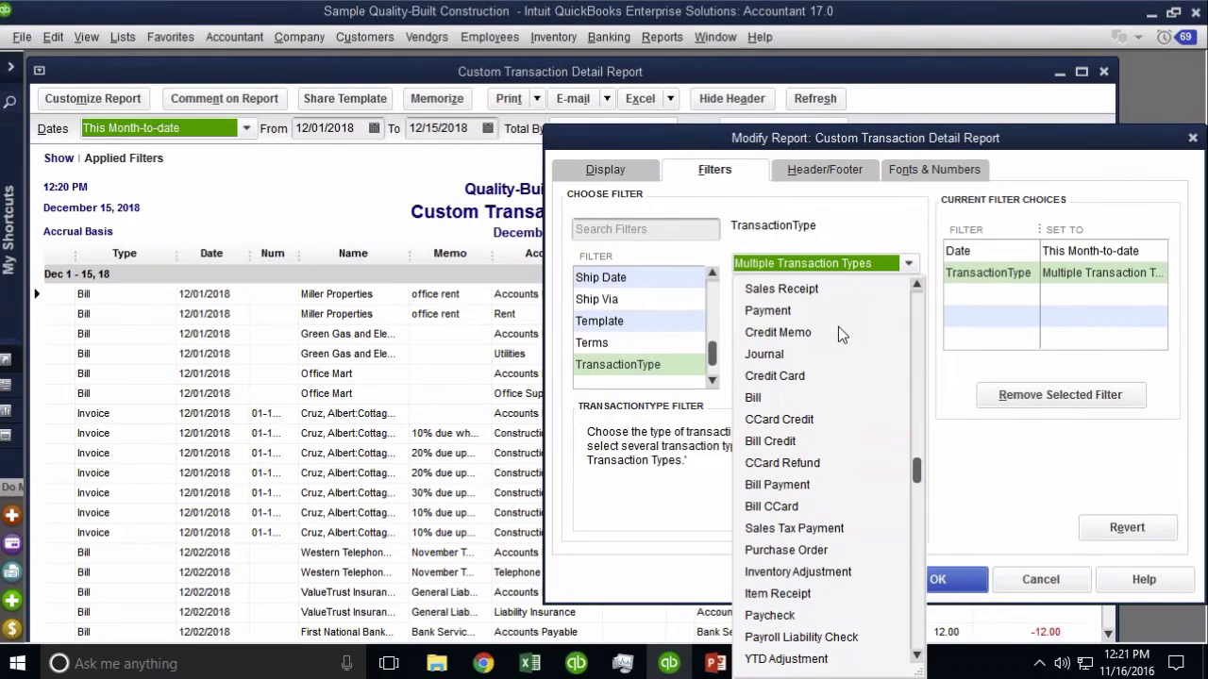
scroll(838, 326, up, 1)
click(782, 332)
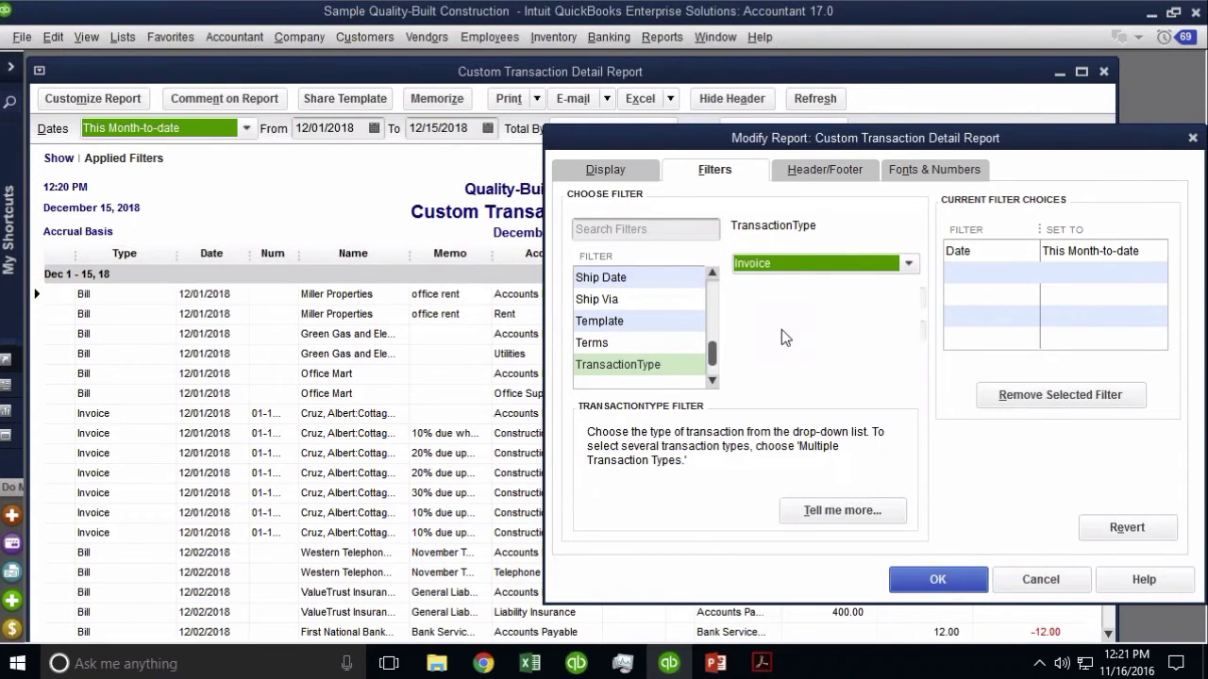
Set the TransactionType filter to Multiple Transaction Types with Invoice and Sales Receipt selected, and apply it to the report.
click(868, 263)
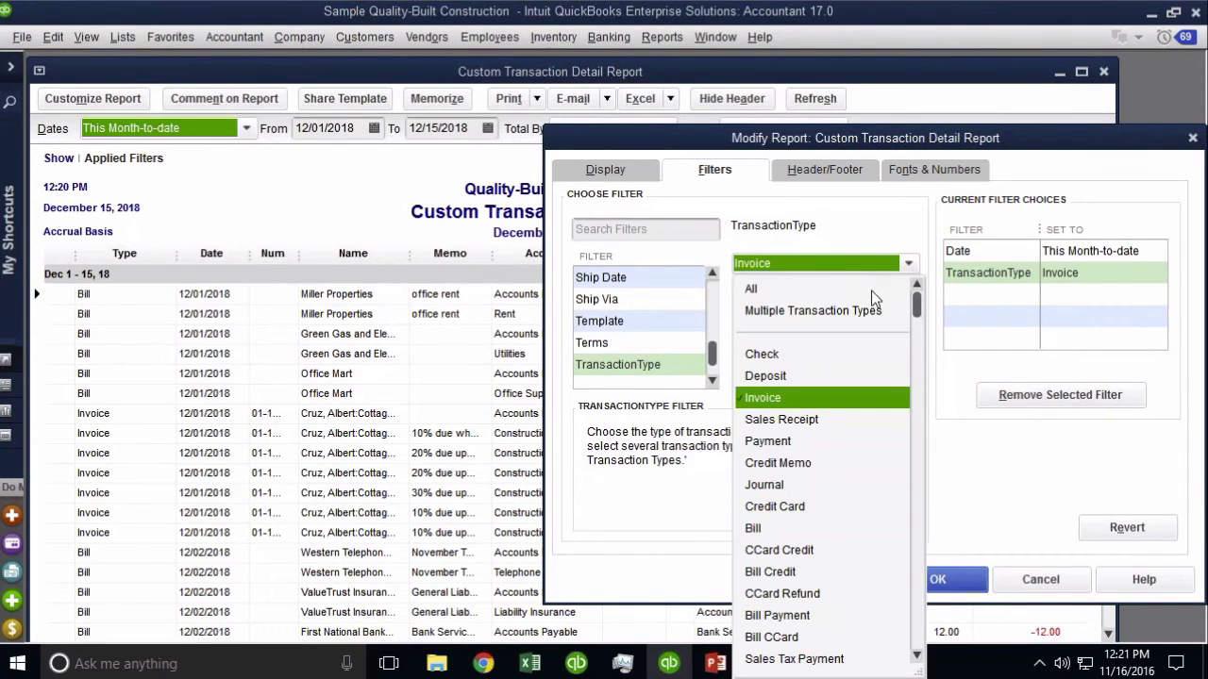
click(829, 314)
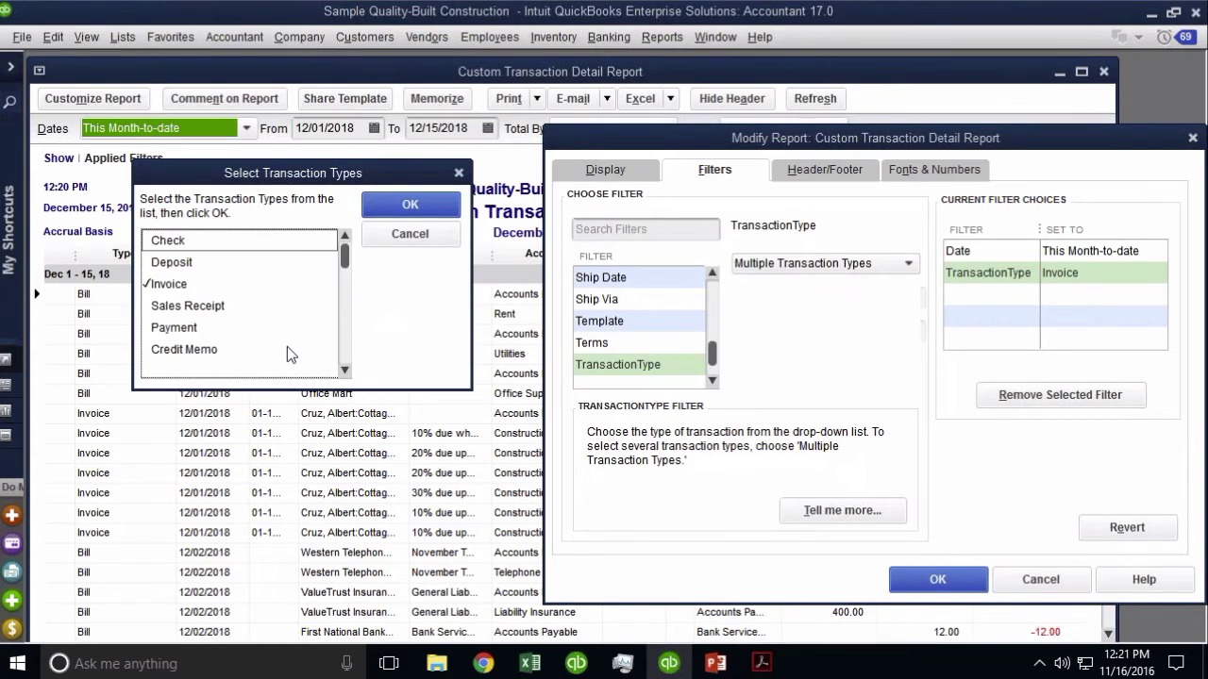
click(189, 308)
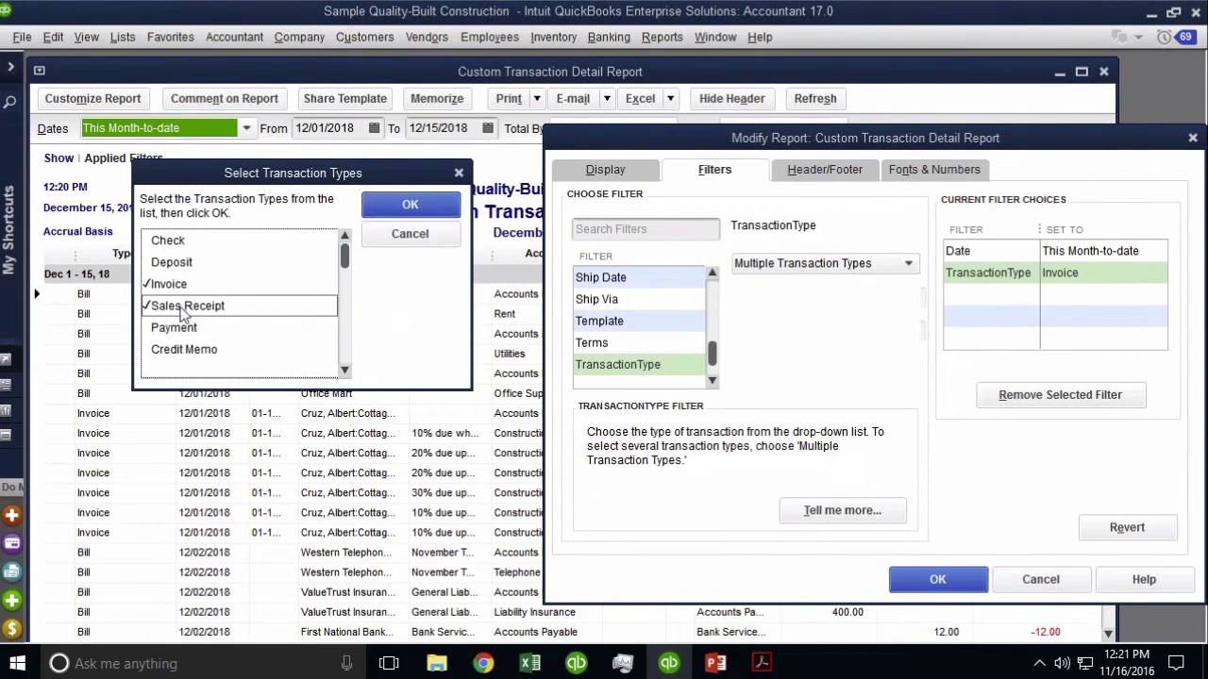
click(409, 205)
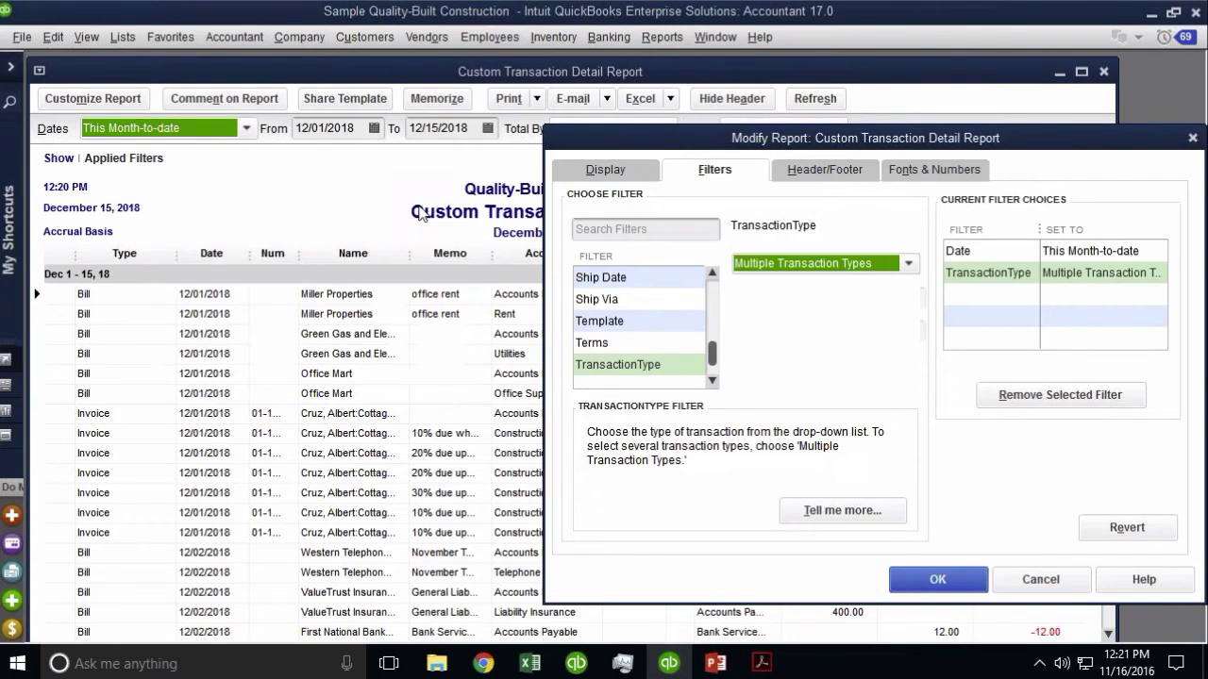
click(923, 587)
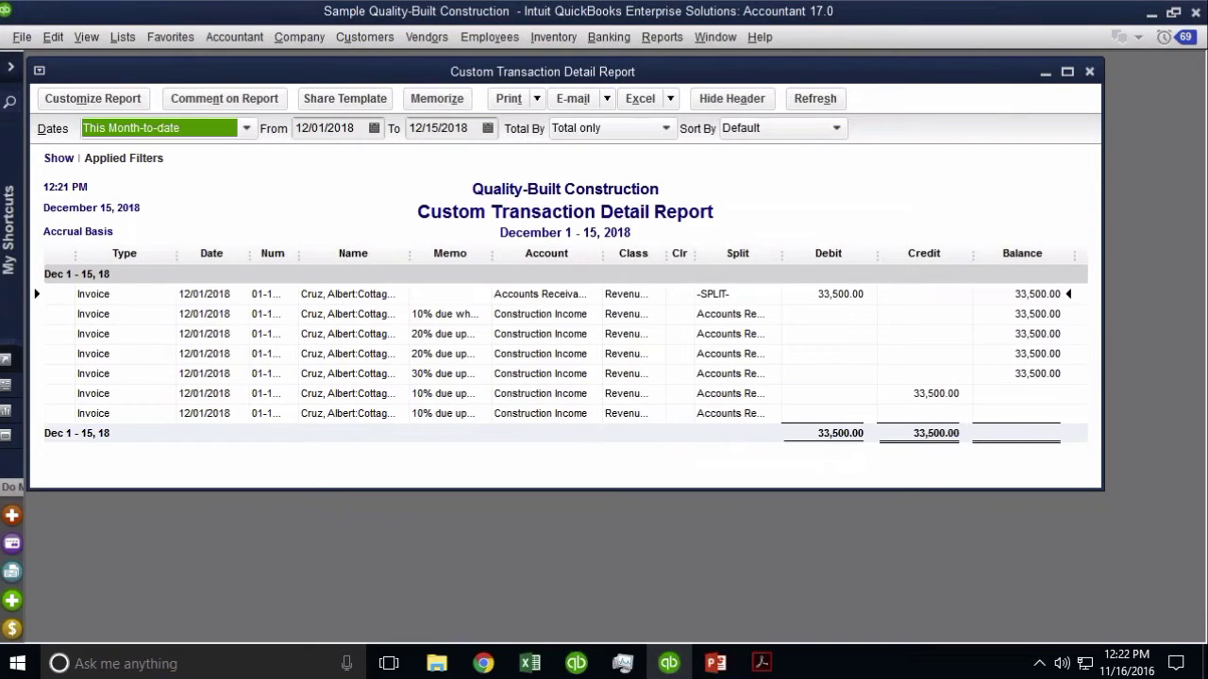
Widen the Num column in the maximized report and set the report's date range to This Fiscal Year.
click(1067, 72)
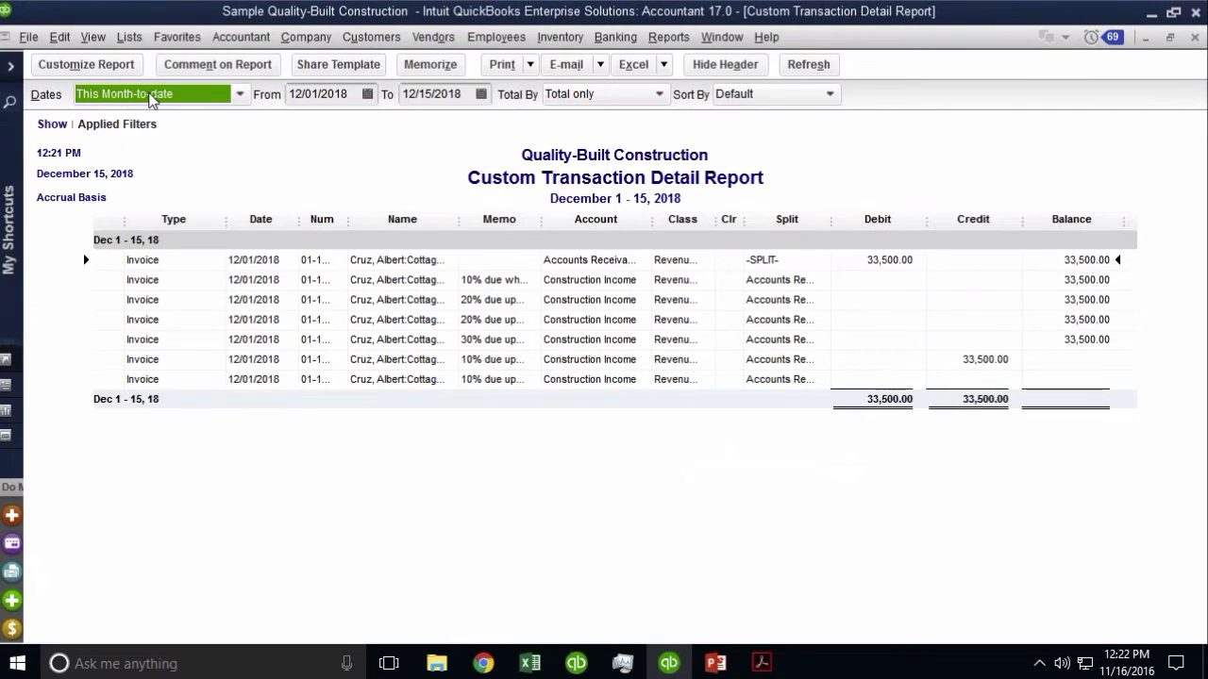
drag(347, 219, 423, 224)
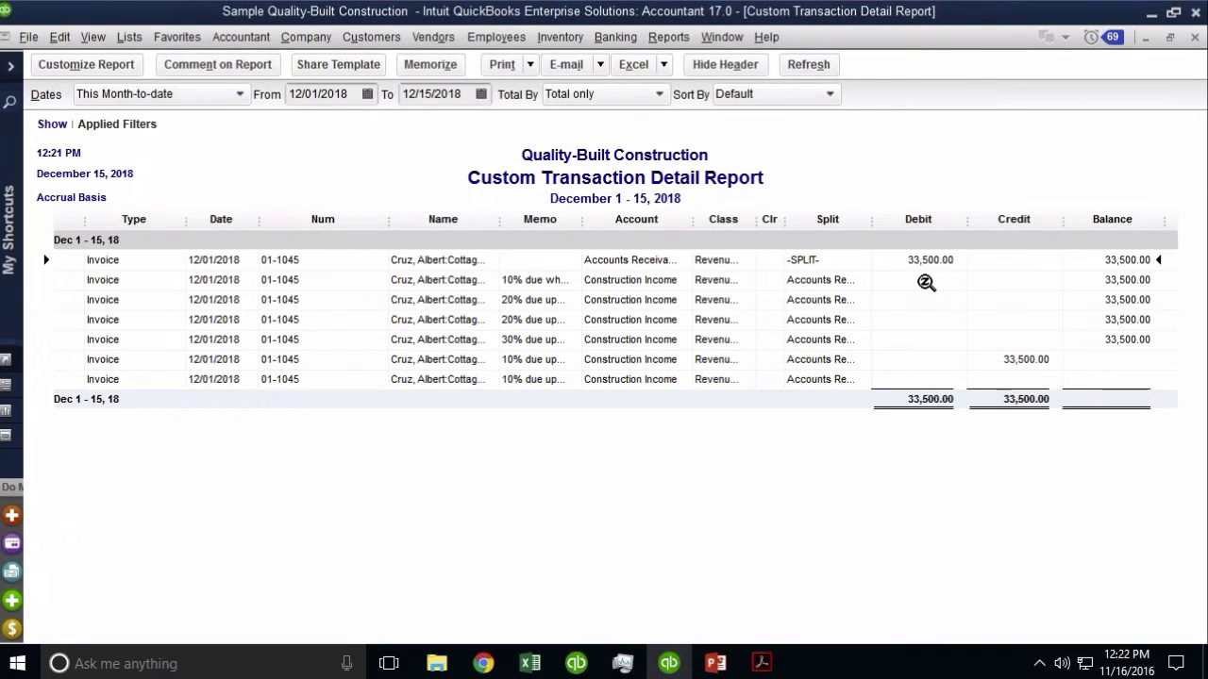
click(151, 95)
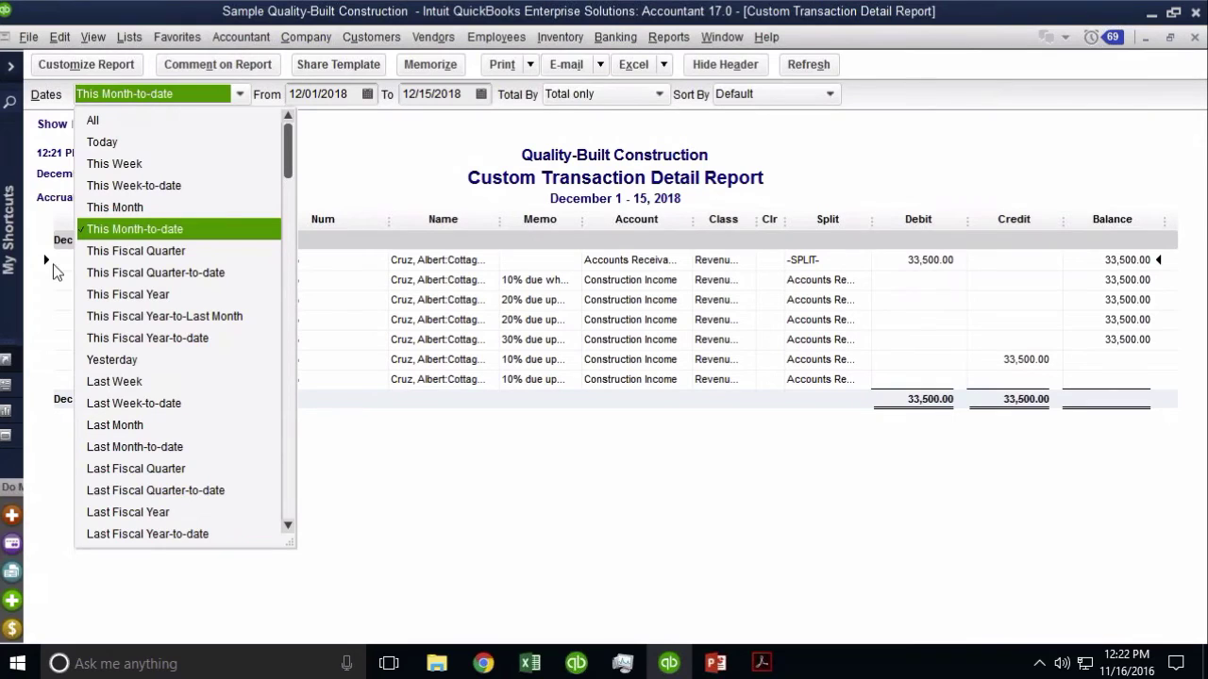
key(Down)
key(Down)
key(Down)
key(Return)
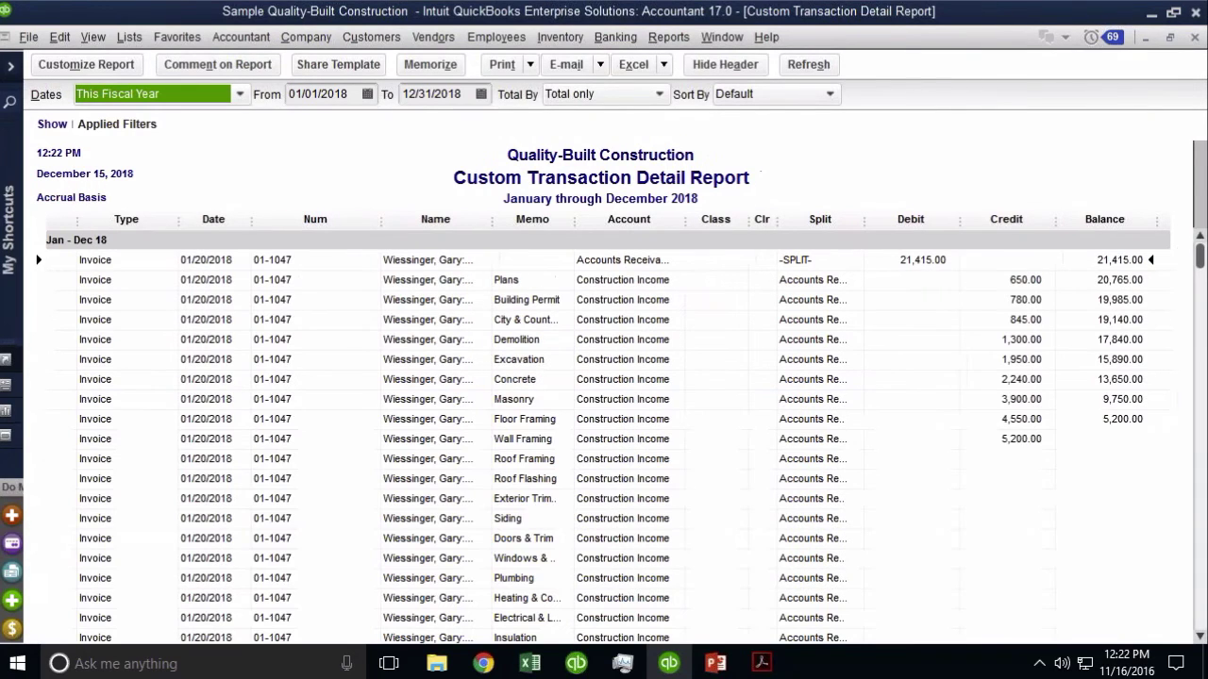
Open the report's first invoice from its debit amount, examine the rates of its first three item lines, and return to the report.
mouse_move(1200, 253)
mouse_down()
mouse_move(1193, 644)
mouse_move(1199, 253)
mouse_up()
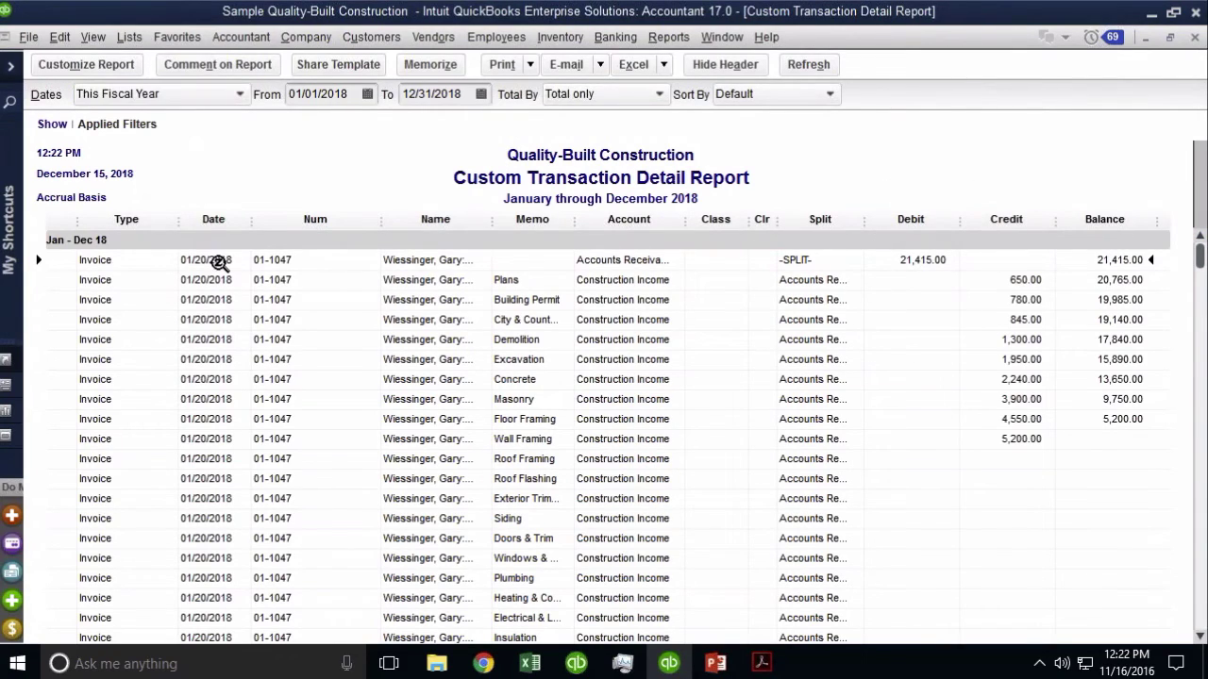
click(290, 262)
click(946, 271)
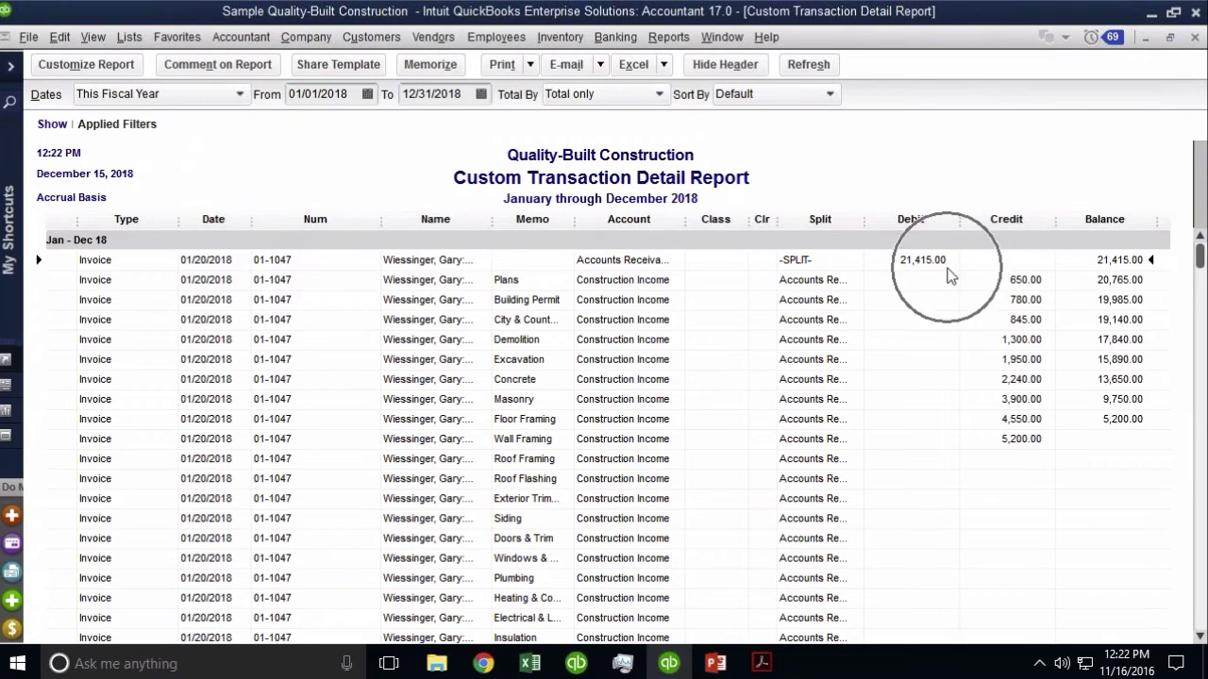
click(936, 263)
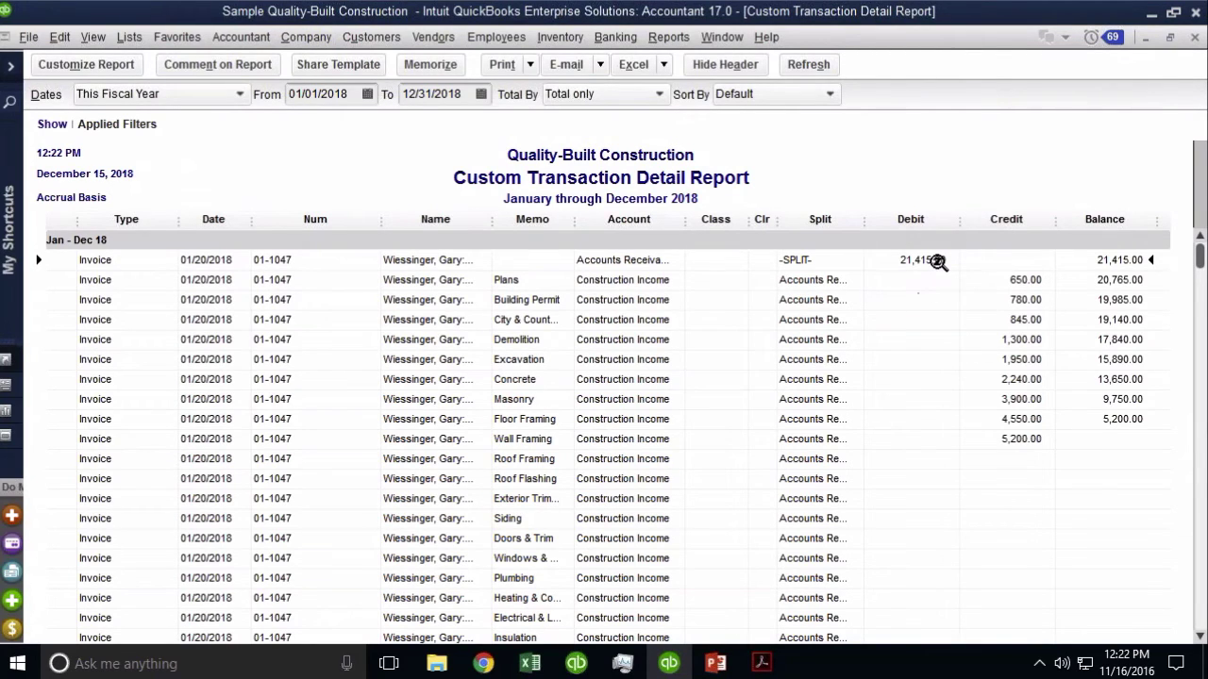
double_click(934, 263)
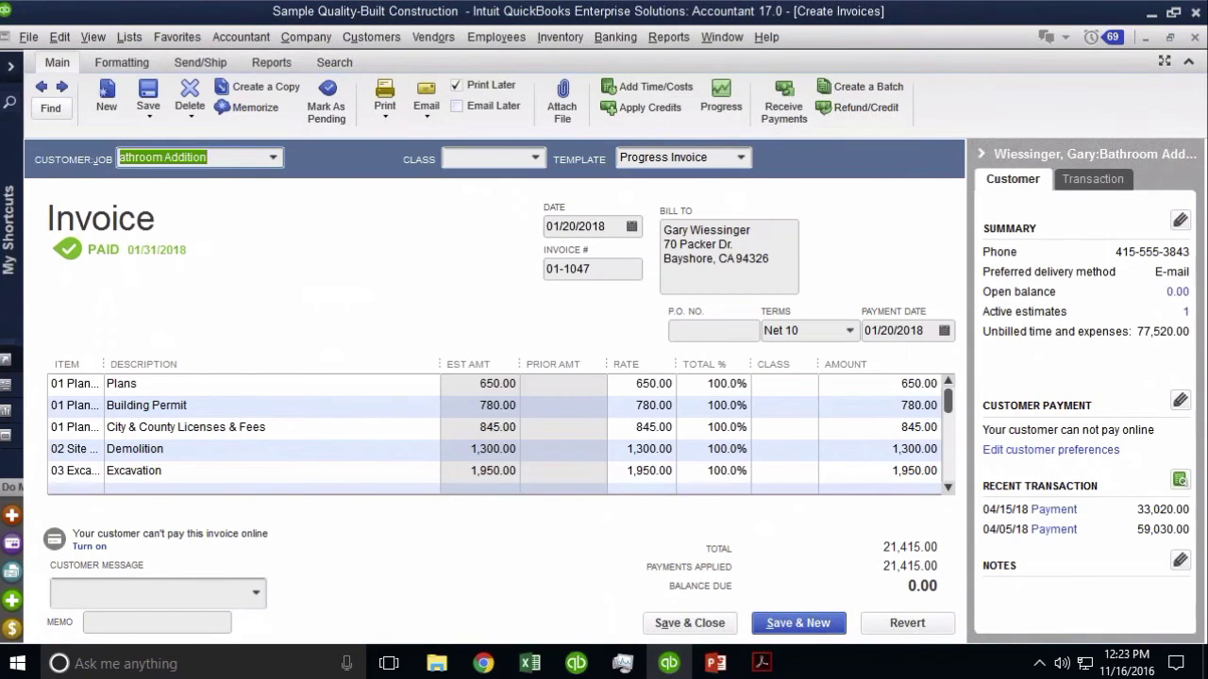
click(623, 387)
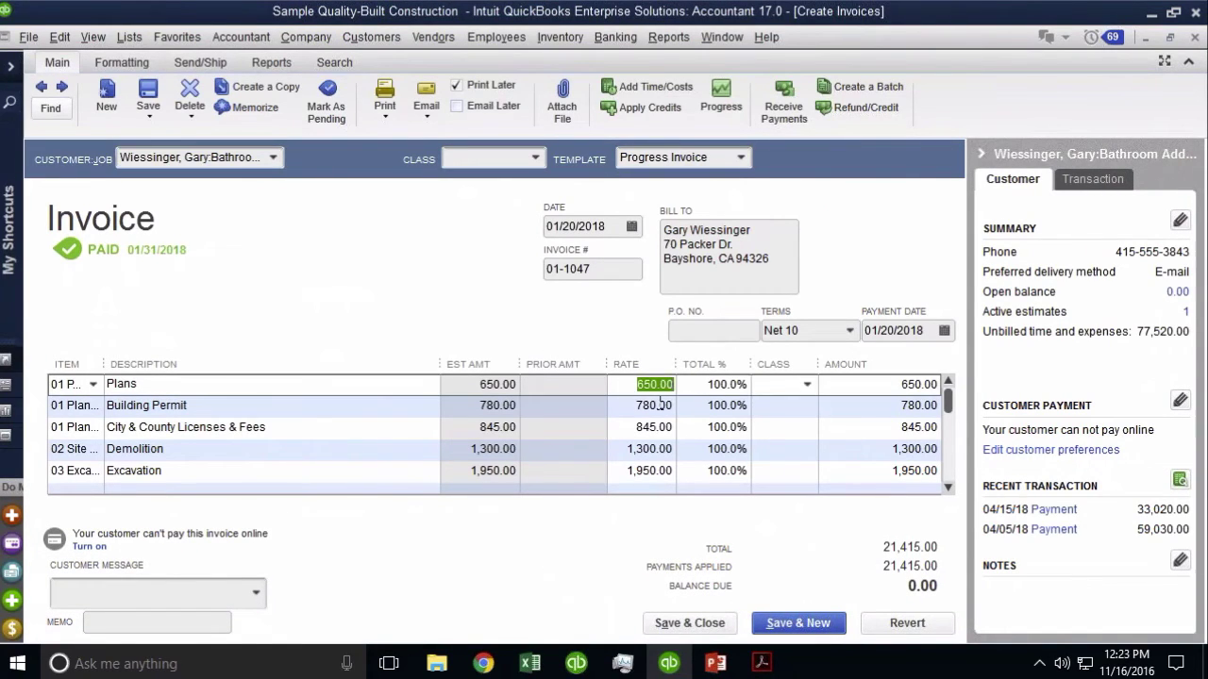
click(623, 407)
click(617, 428)
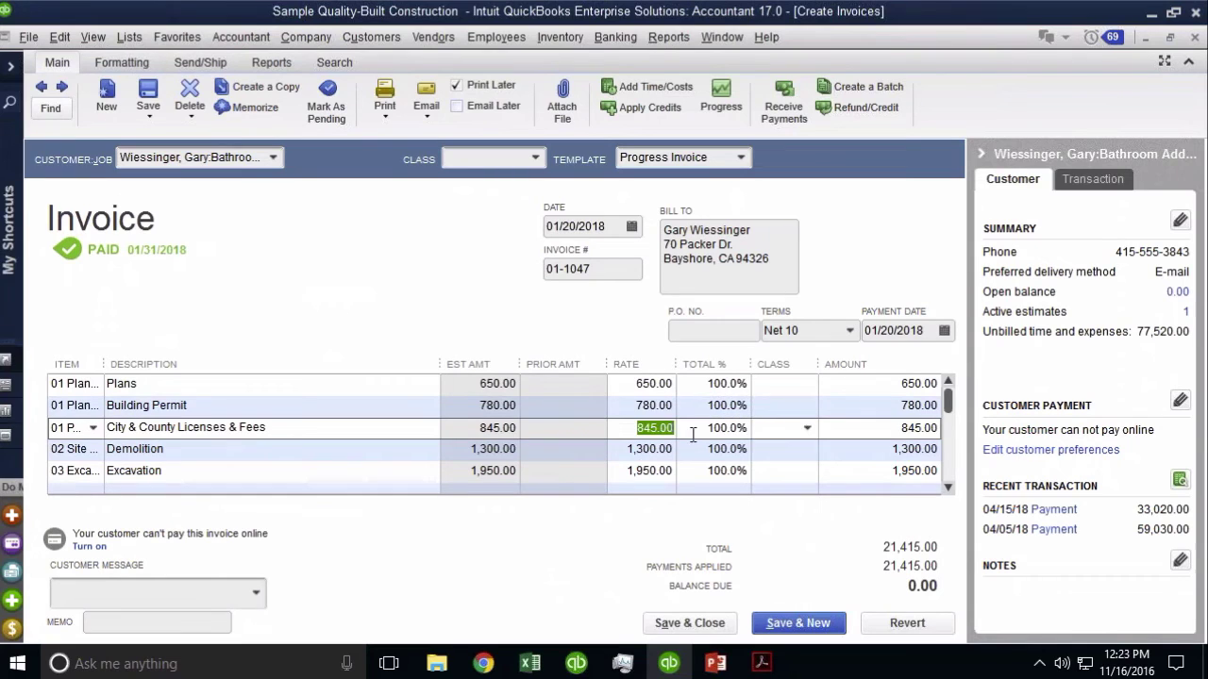
click(689, 623)
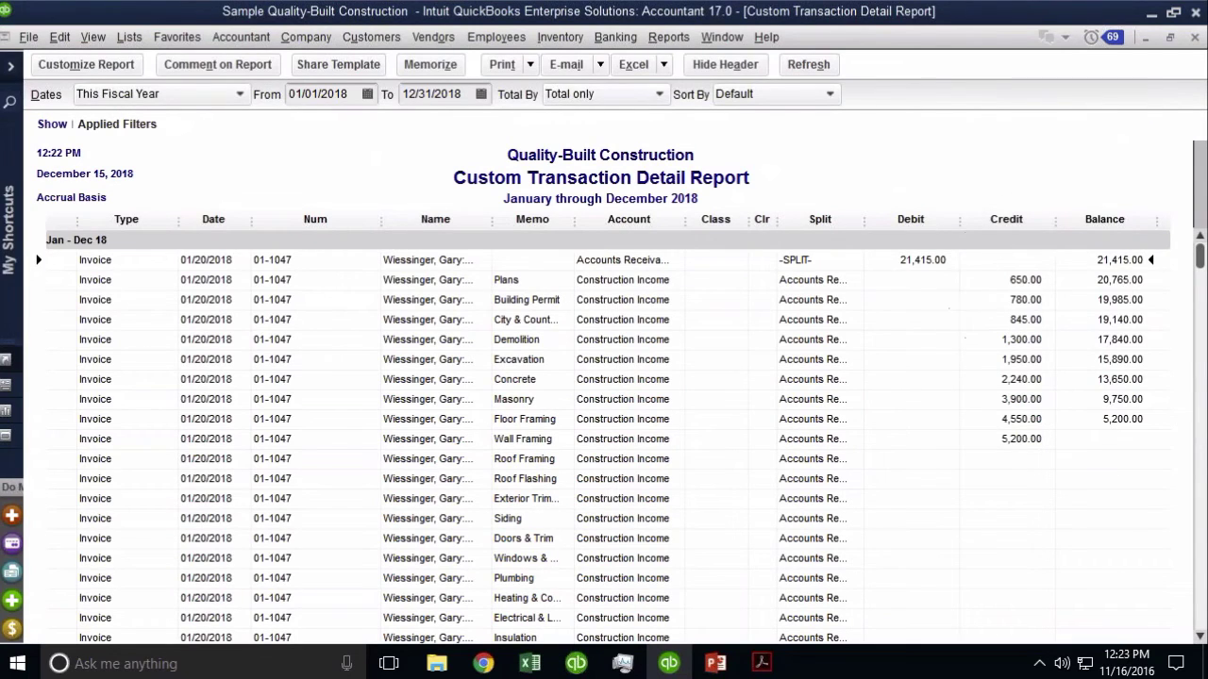
click(1035, 299)
double_click(1035, 299)
Filter the custom Transaction Detail report by Detail Level set to Summary only.
click(82, 68)
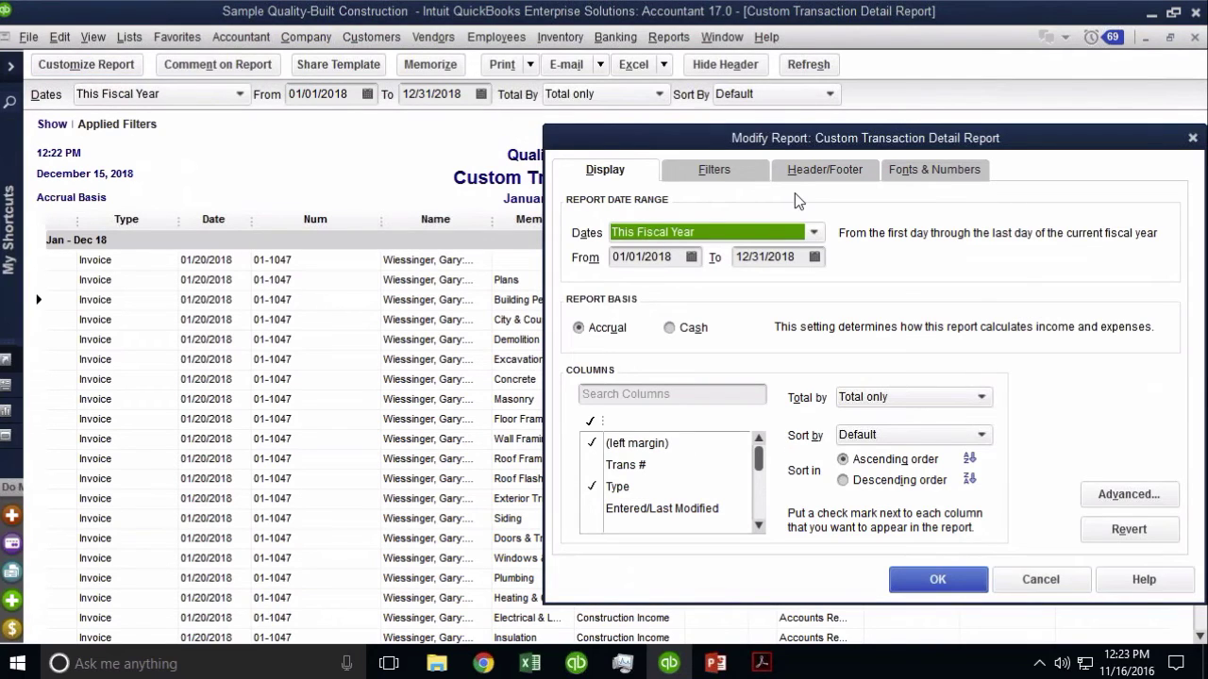
click(728, 179)
click(628, 321)
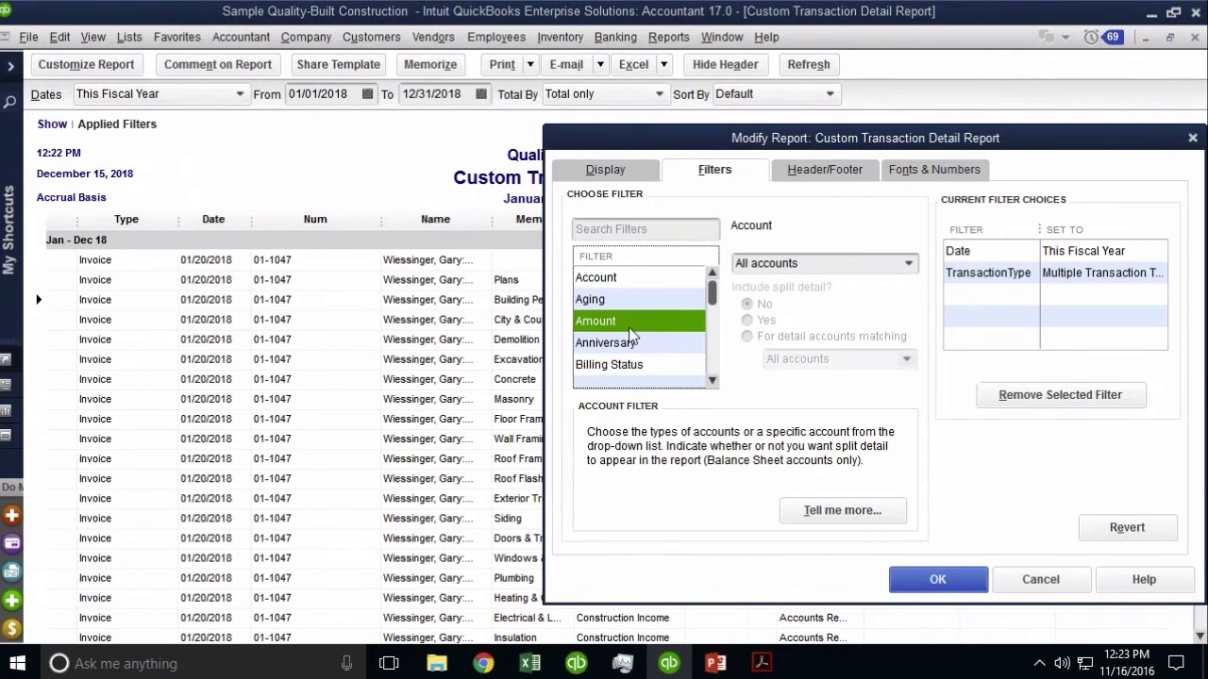
scroll(630, 336, down, 2)
click(630, 326)
click(627, 348)
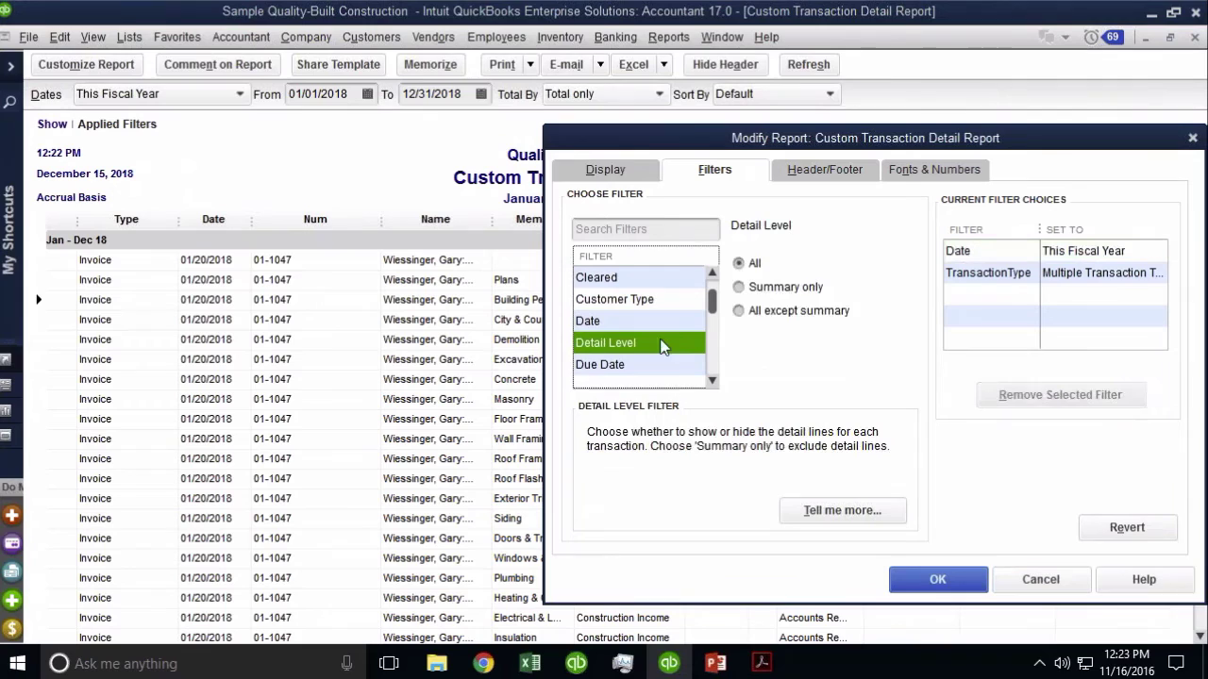
click(766, 269)
click(769, 287)
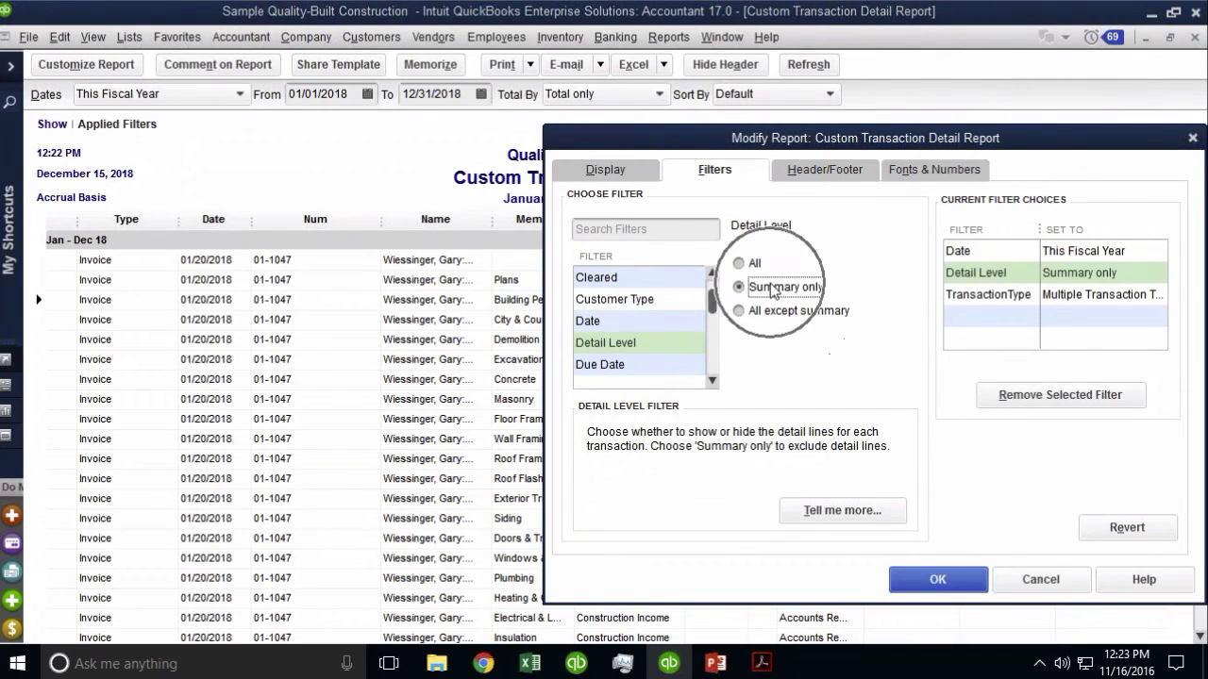
click(946, 579)
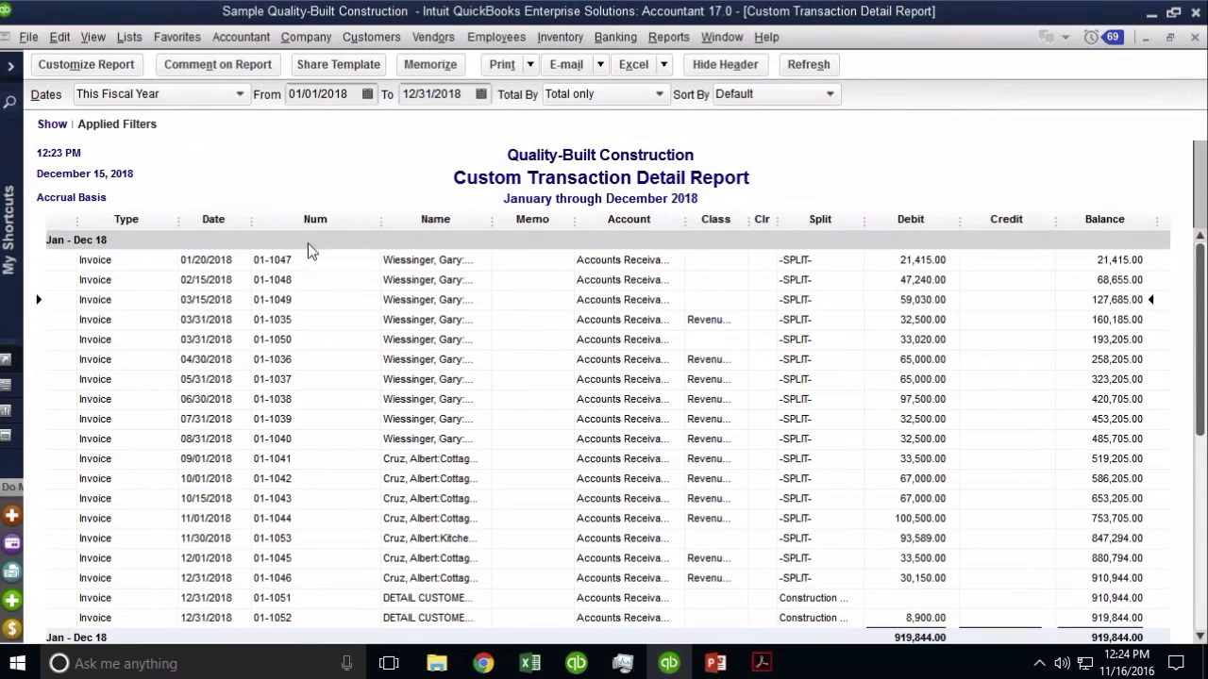
Remove the Memo column from the custom Transaction Detail report.
click(88, 66)
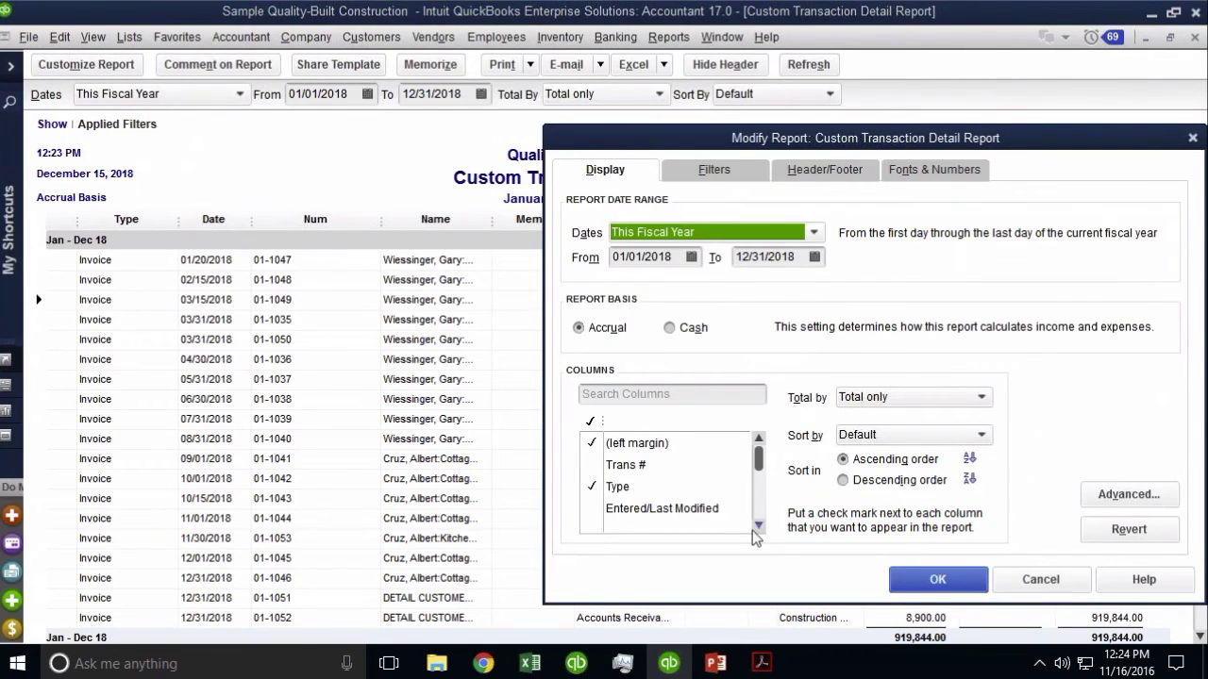
scroll(752, 530, down, 2)
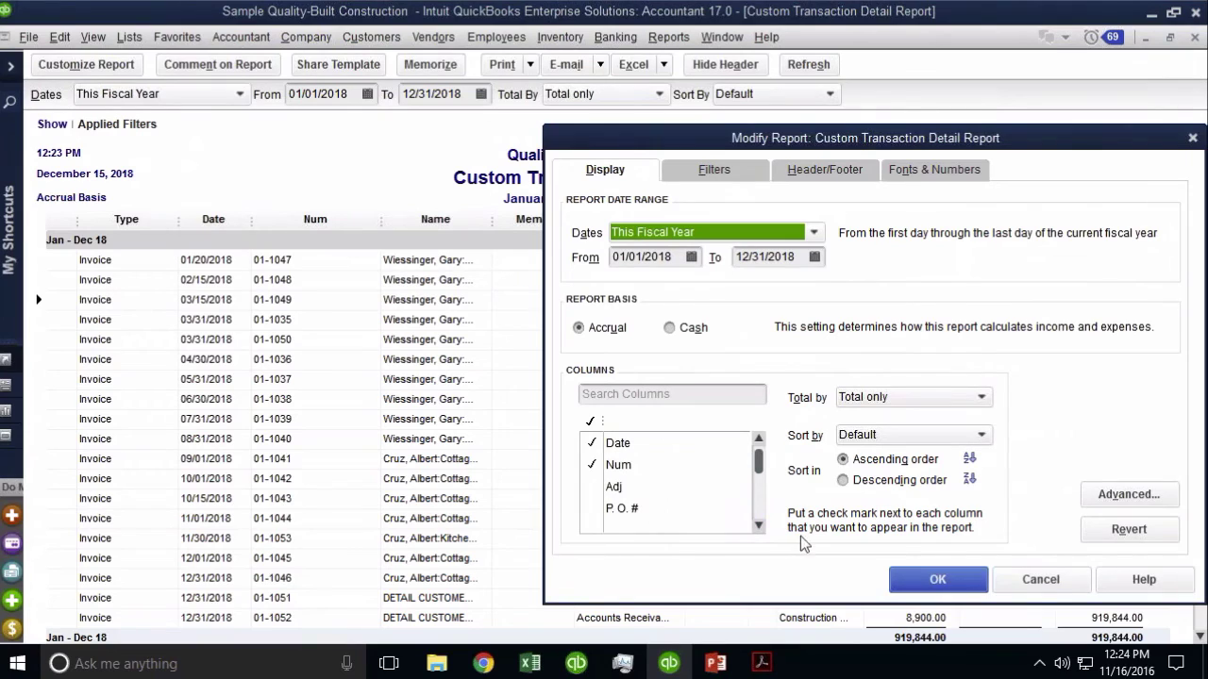
scroll(758, 515, down, 2)
scroll(757, 514, down, 4)
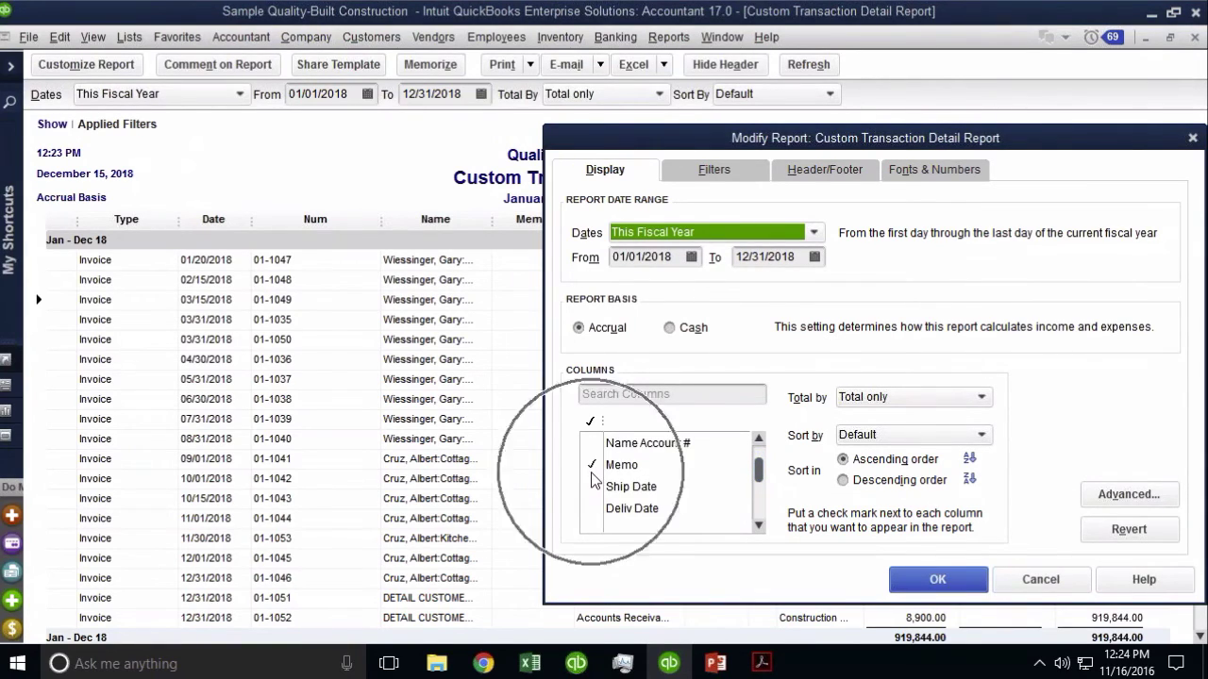
click(592, 465)
click(943, 582)
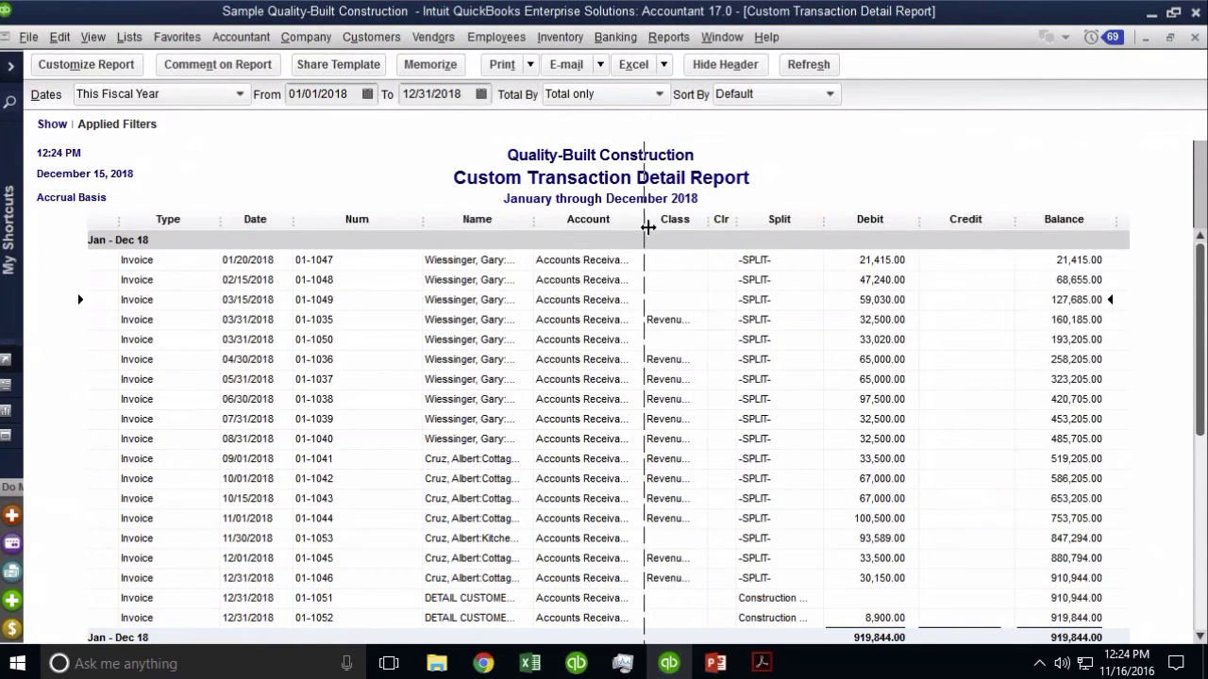
Collapse the Account, Class, Clr, Split and Type columns out of the report and narrow the Num column.
drag(536, 264, 532, 265)
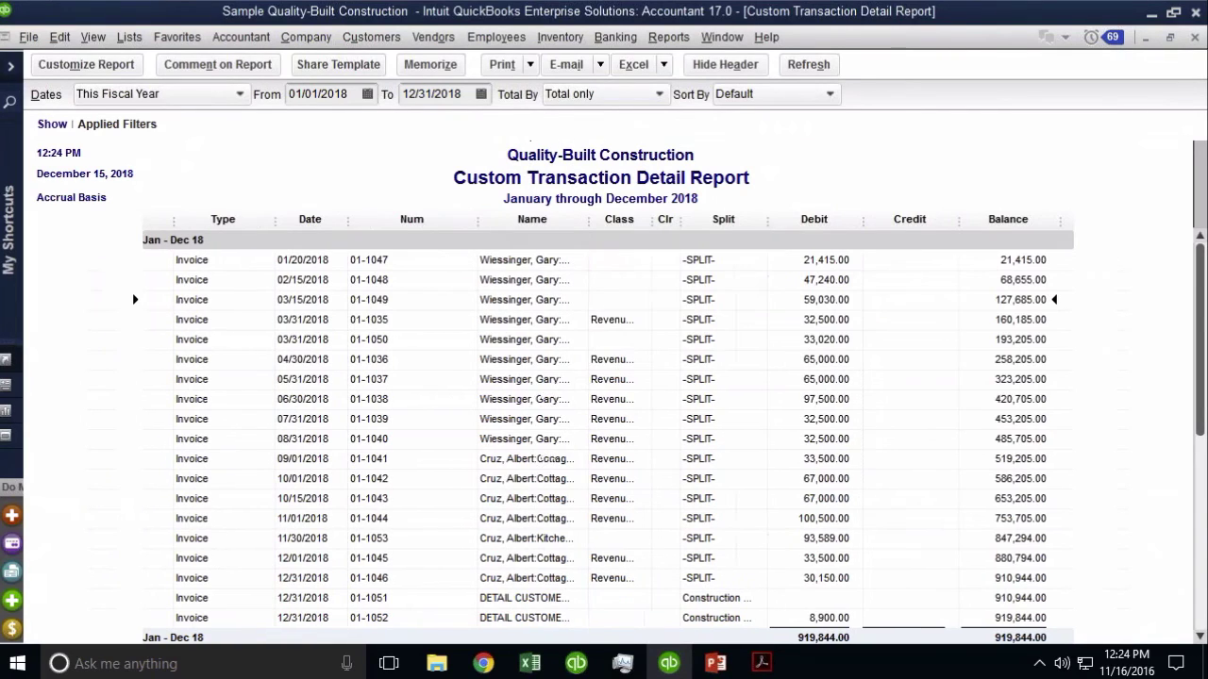
drag(652, 227, 587, 256)
drag(643, 226, 622, 255)
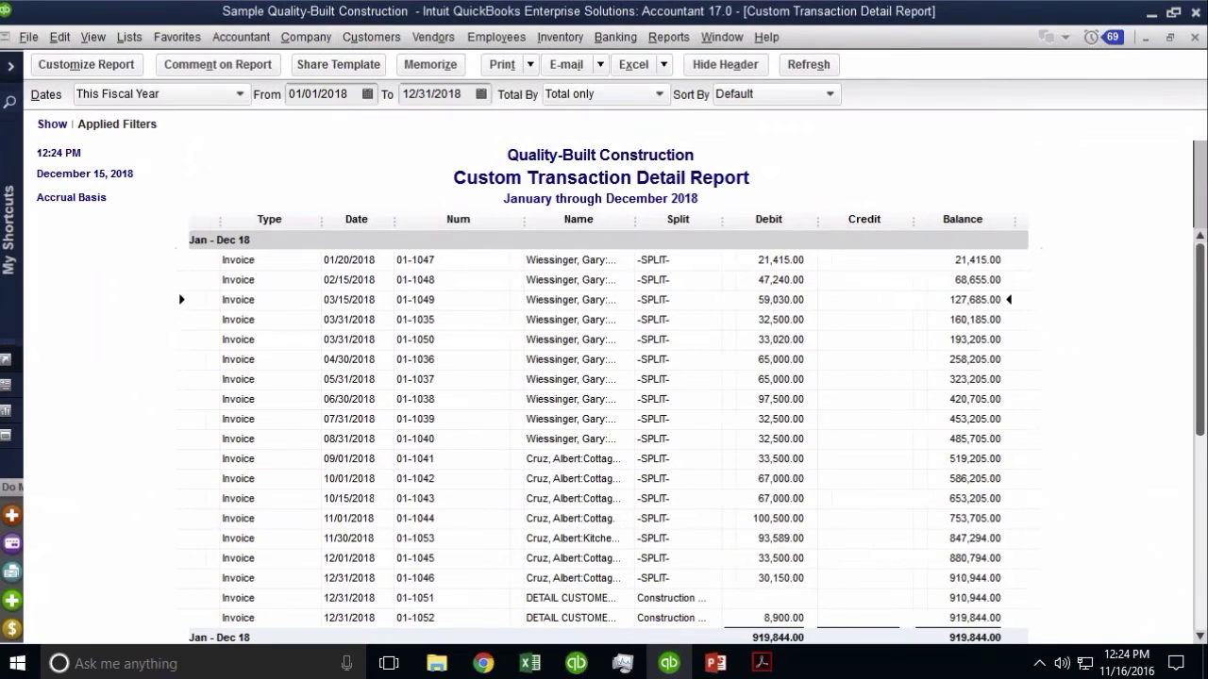
drag(717, 220, 639, 251)
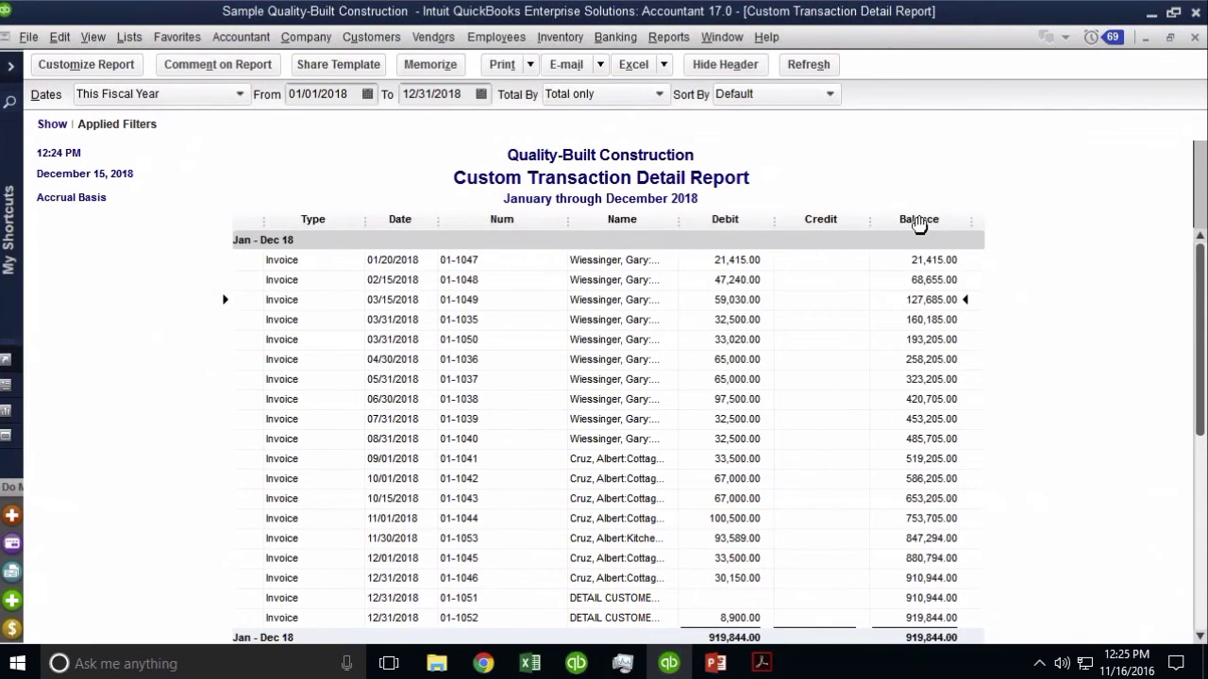
drag(567, 219, 536, 227)
drag(383, 219, 293, 251)
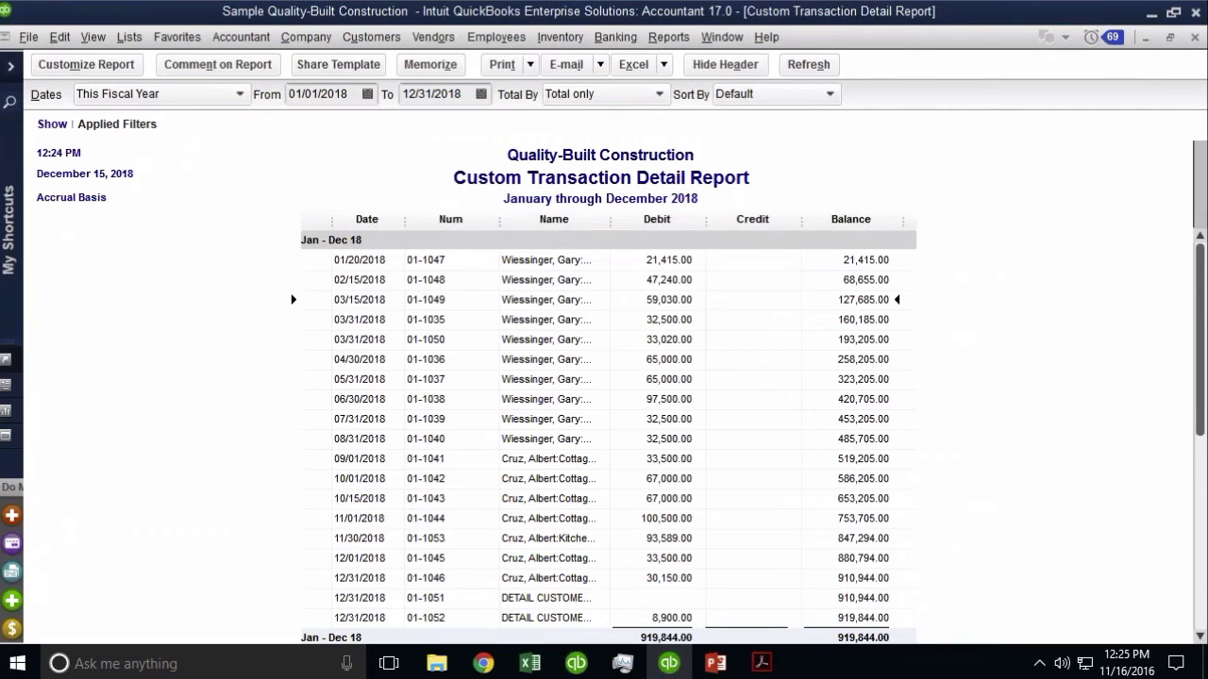
Check the report's debit total and collapse the Balance column out of view.
scroll(604, 425, down, 1)
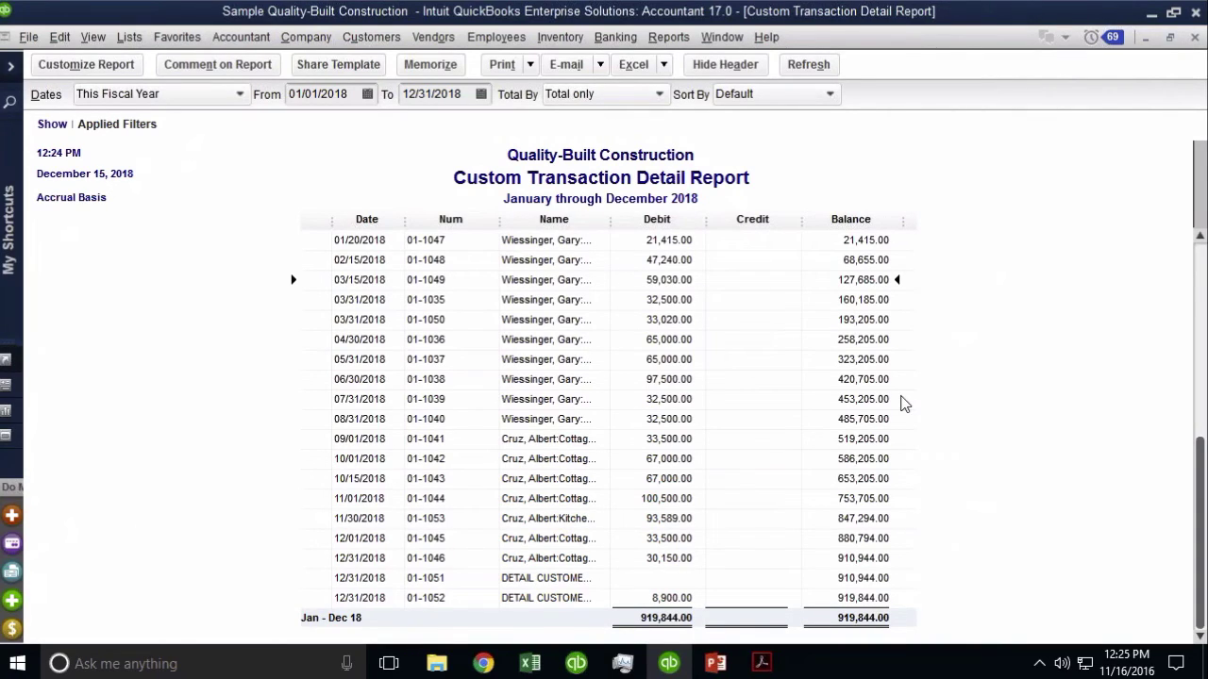
click(668, 621)
scroll(670, 621, up, 1)
drag(903, 218, 799, 260)
click(709, 235)
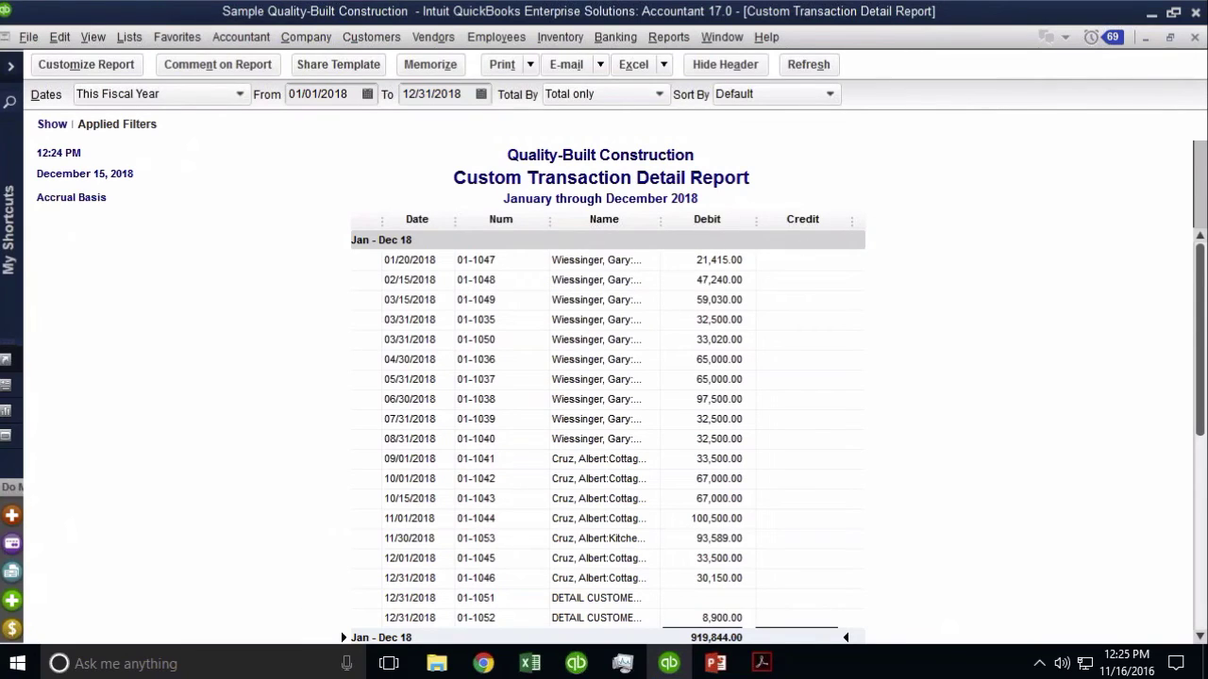
Find the Amount column among the report's available columns and add it to the report.
click(82, 63)
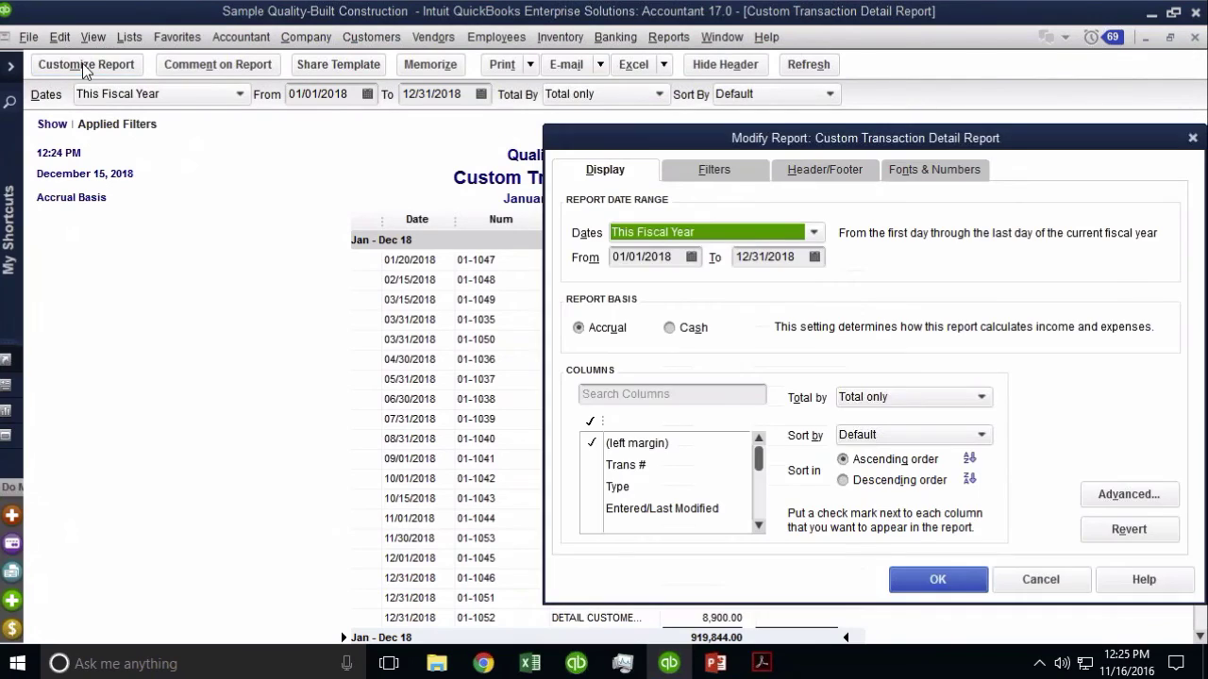
click(638, 389)
click(637, 390)
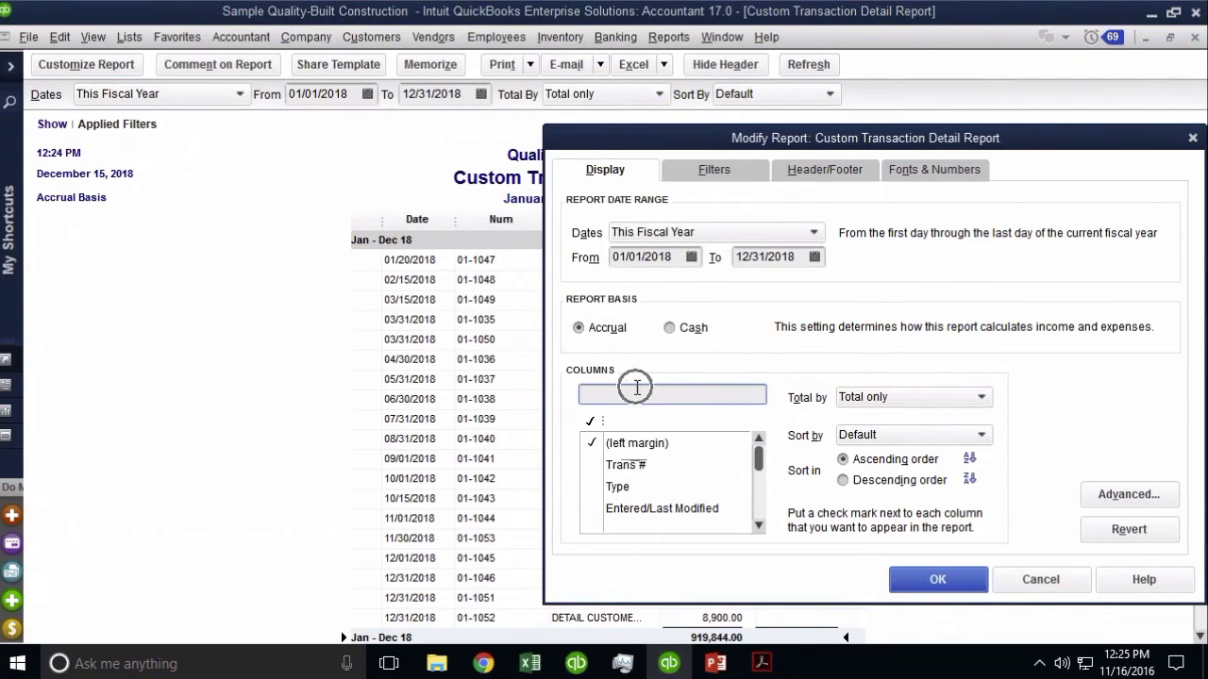
text(amounr)
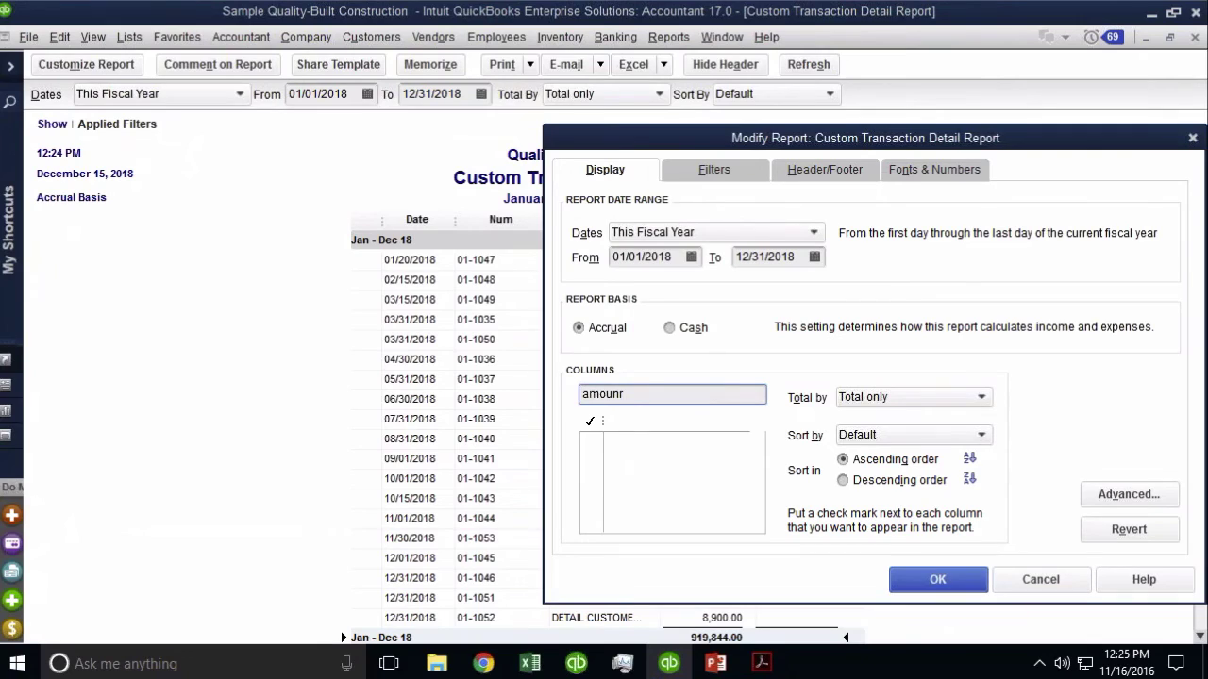
key(BackSpace)
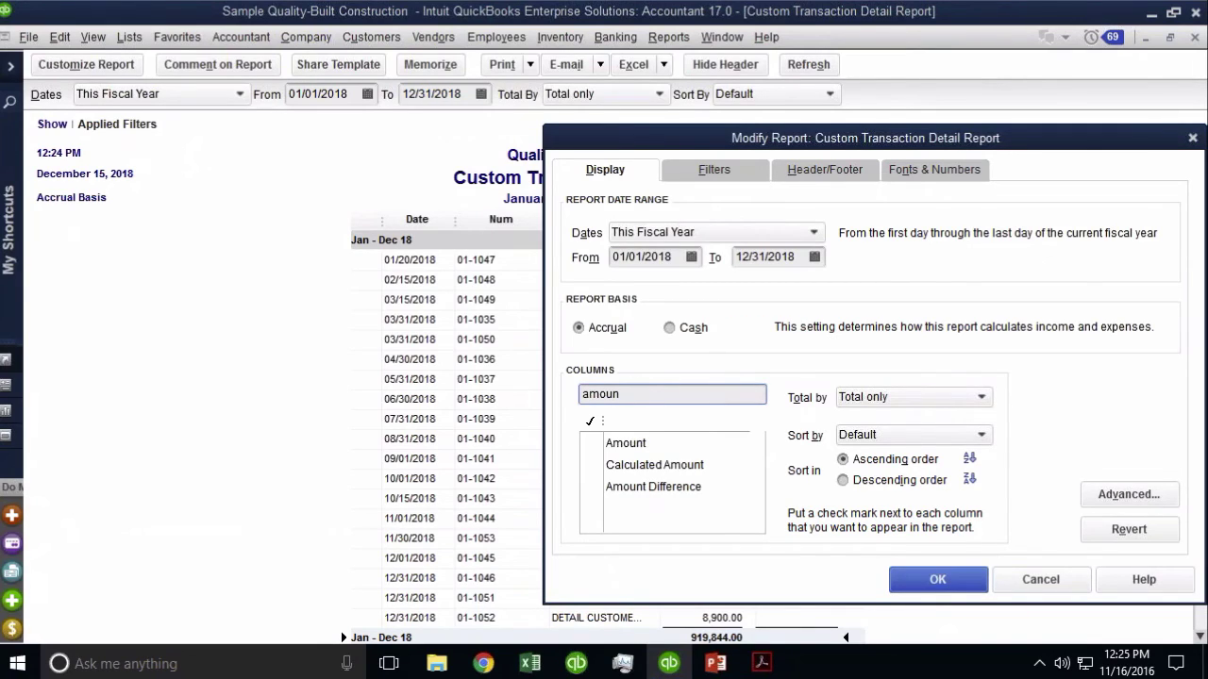
click(609, 448)
click(962, 584)
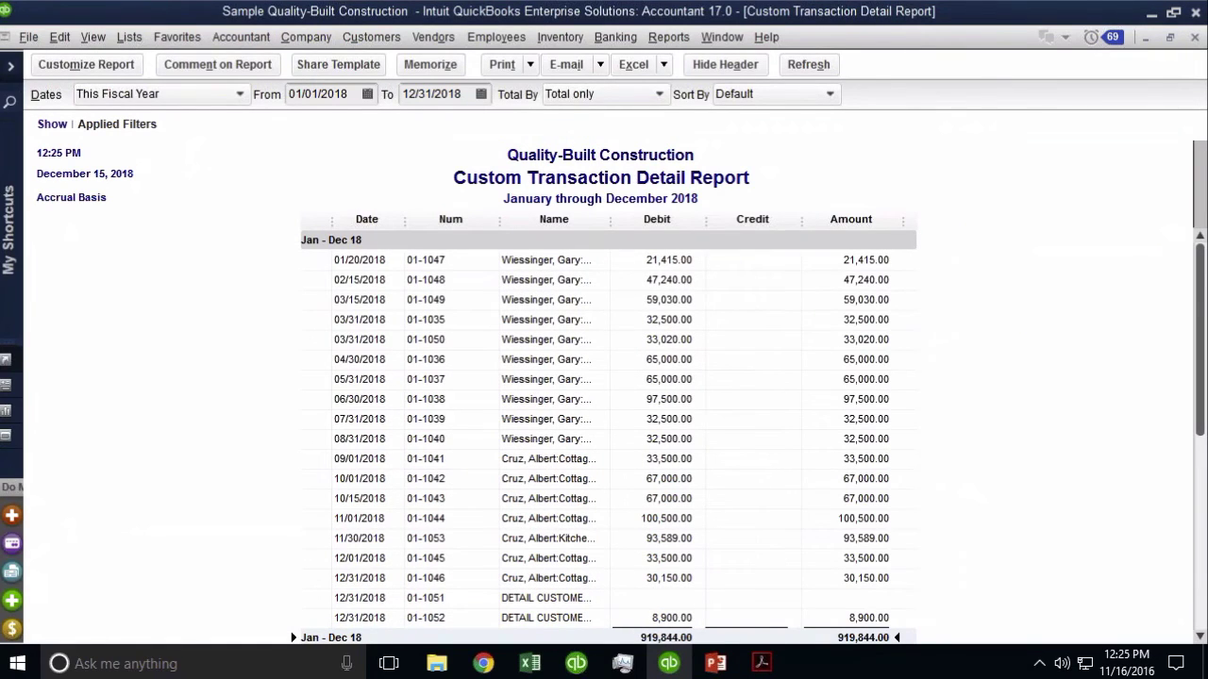
Collapse the Debit and Credit columns so that Amount is the only value column.
drag(705, 219, 612, 257)
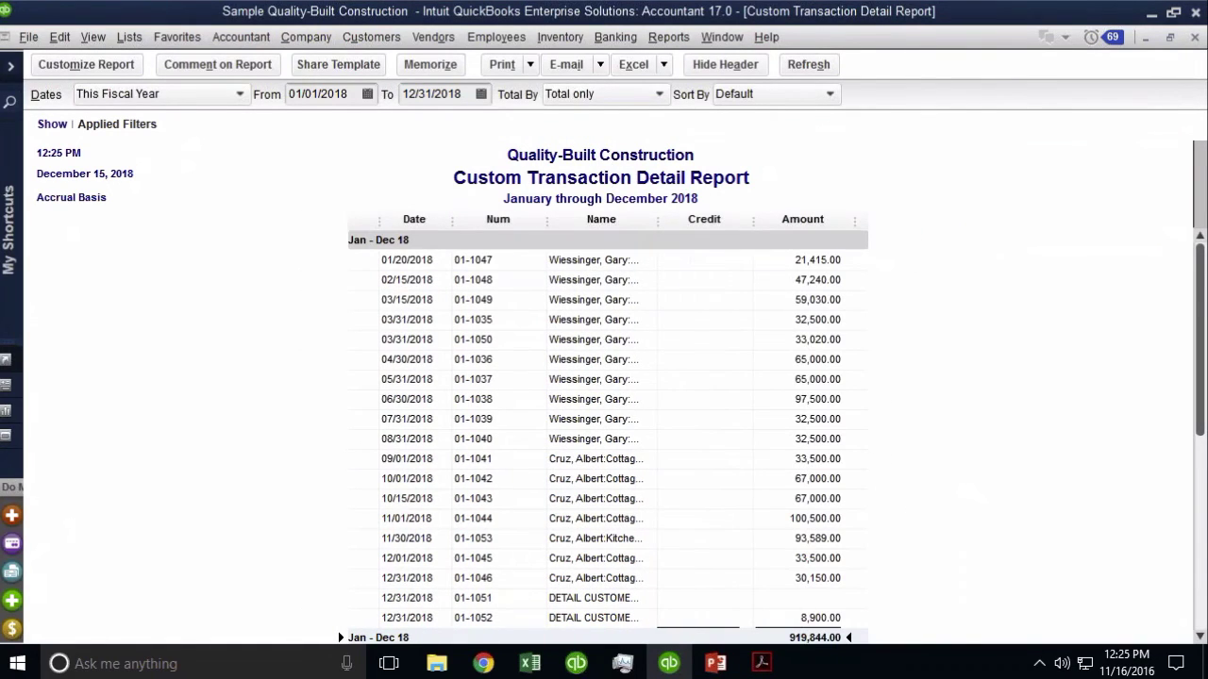
drag(751, 227, 658, 272)
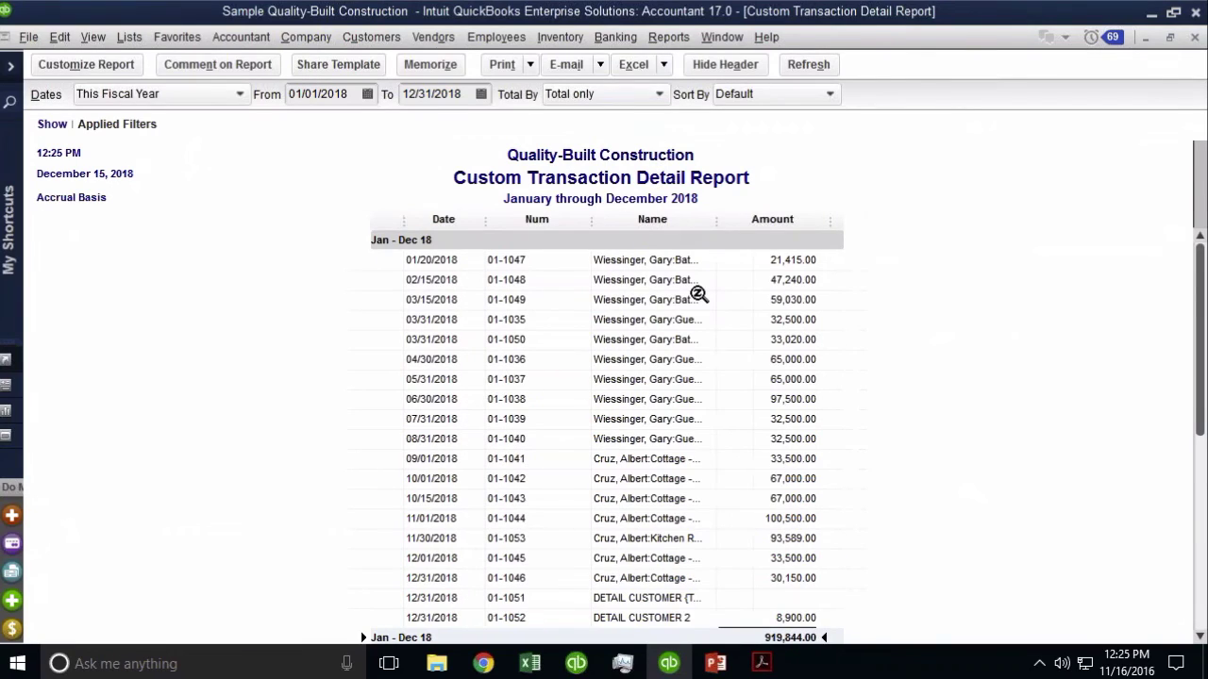
scroll(873, 344, down, 1)
scroll(872, 344, up, 1)
Narrow the Amount and Num columns and widen the Name column enough for full customer and job names.
drag(830, 219, 742, 229)
drag(600, 231, 529, 234)
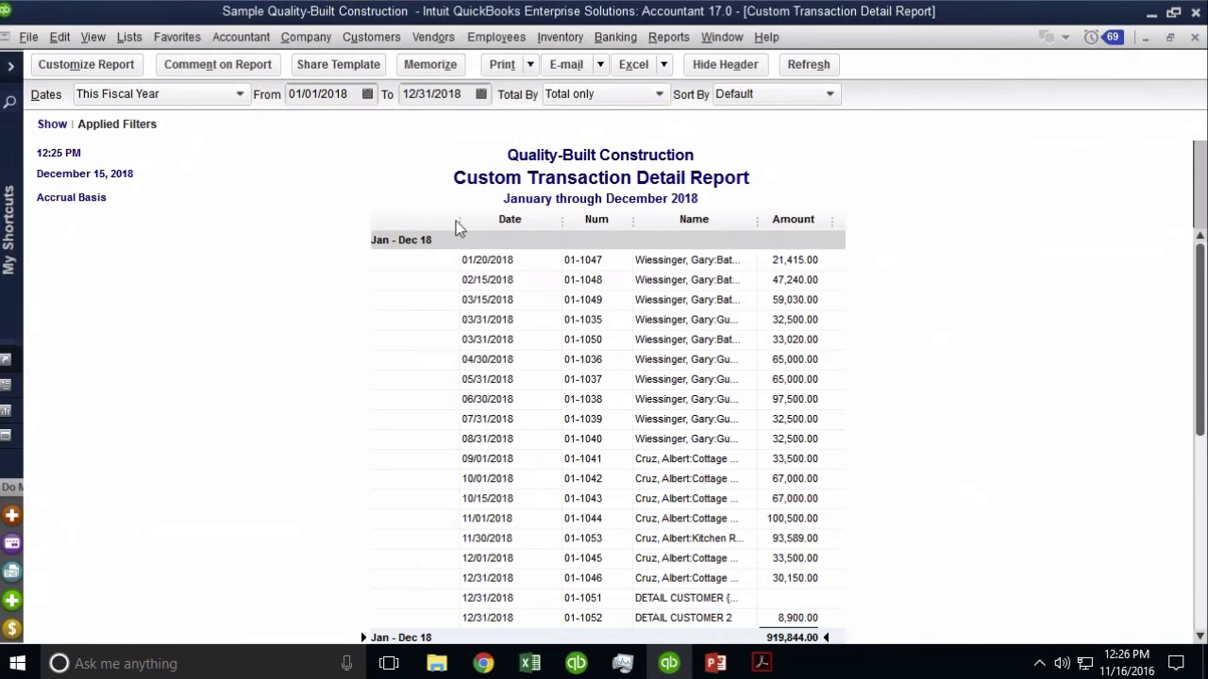
scroll(457, 228, down, 1)
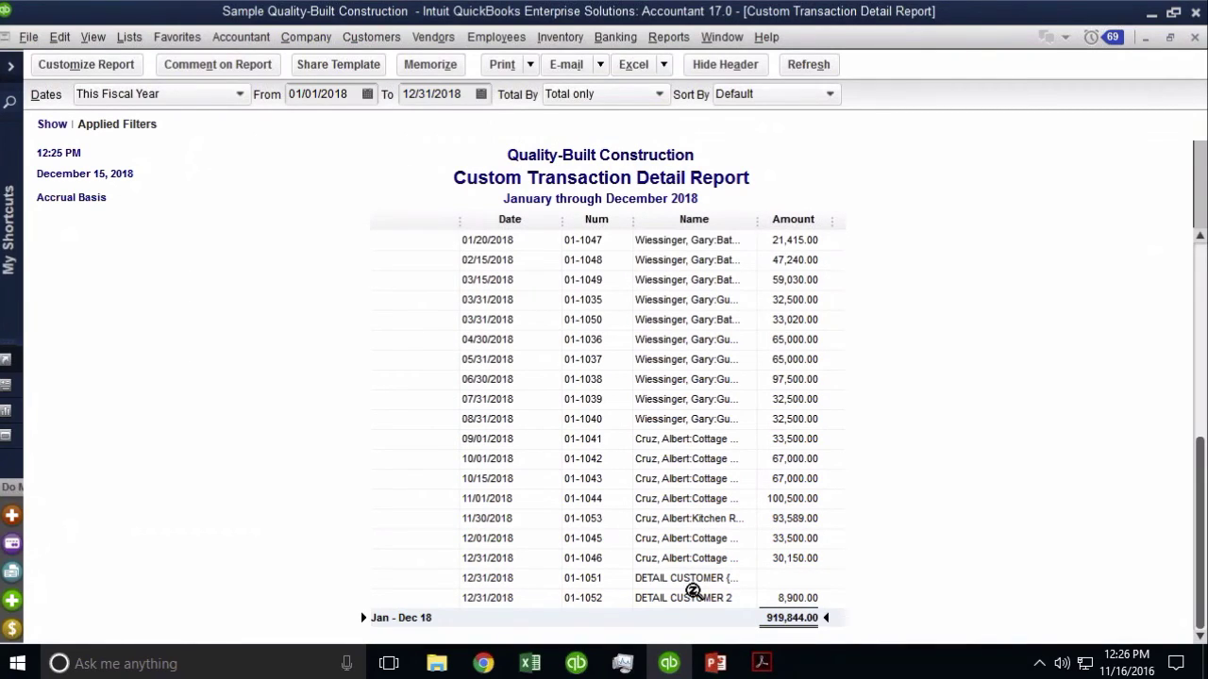
scroll(692, 592, up, 1)
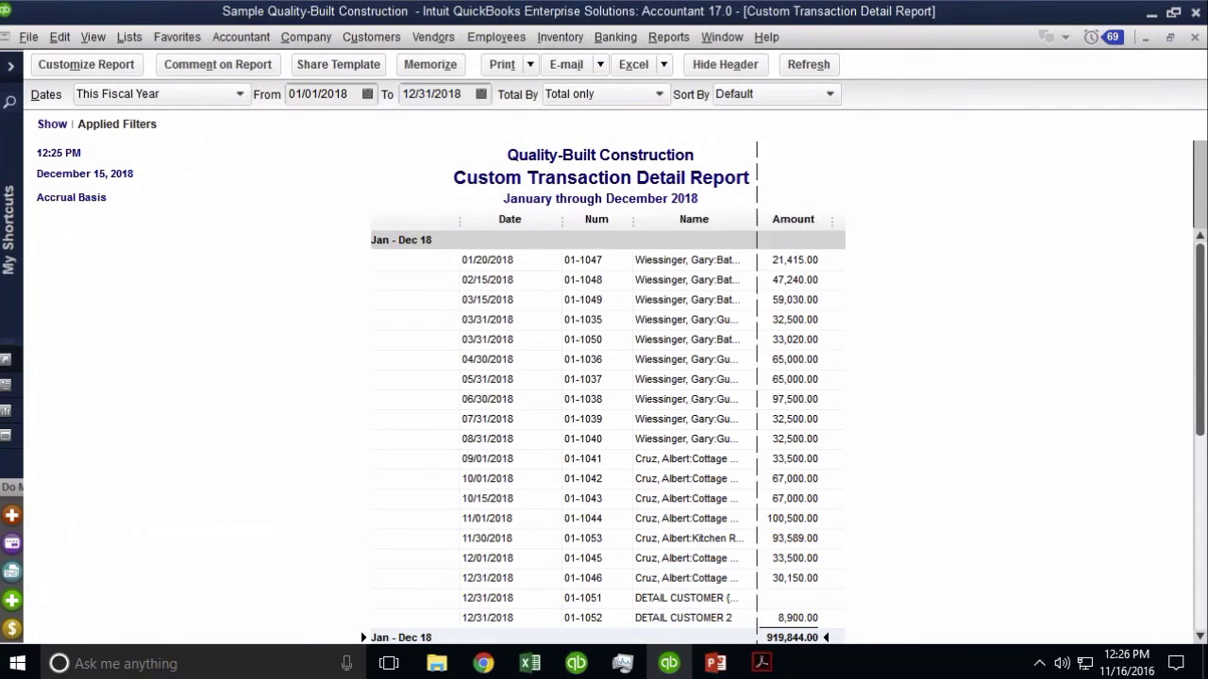
drag(757, 219, 847, 221)
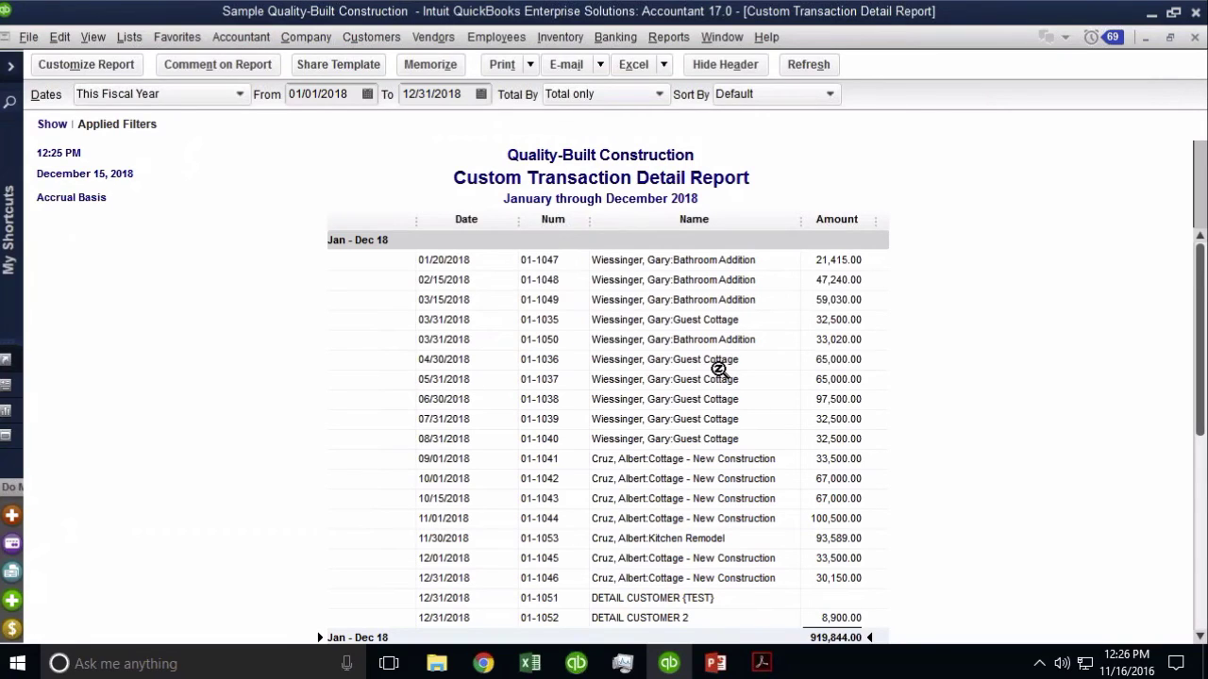
Total the Transaction Detail report by Customer.
click(597, 95)
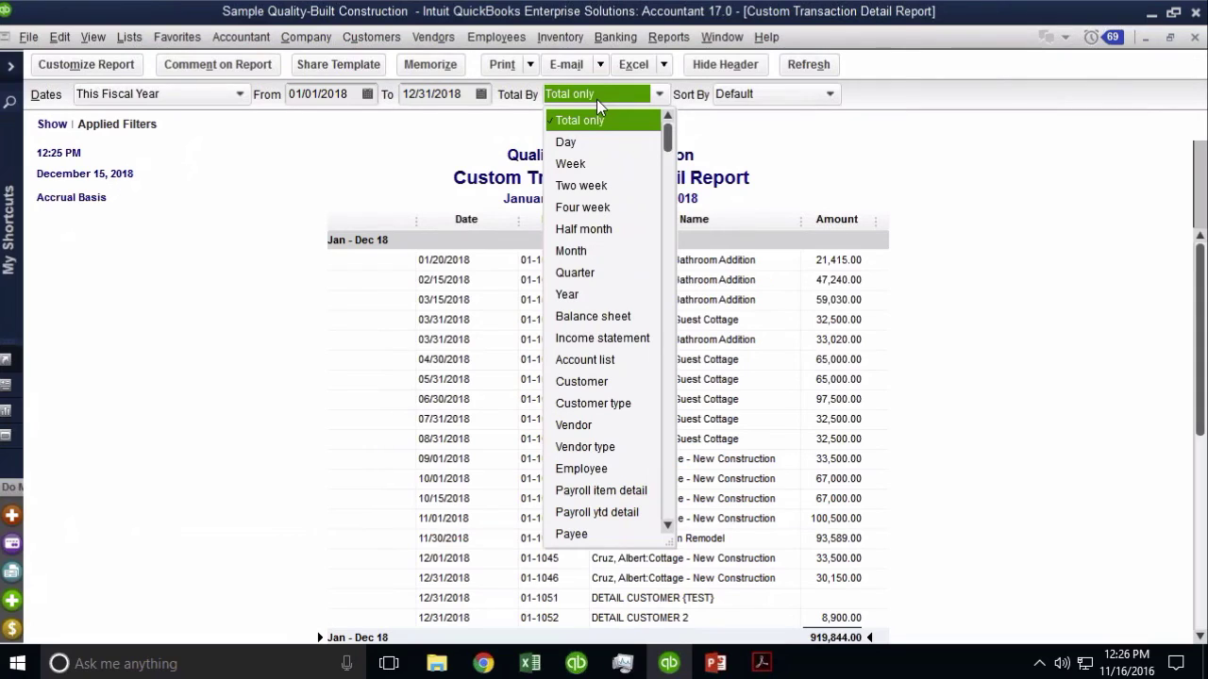
click(613, 383)
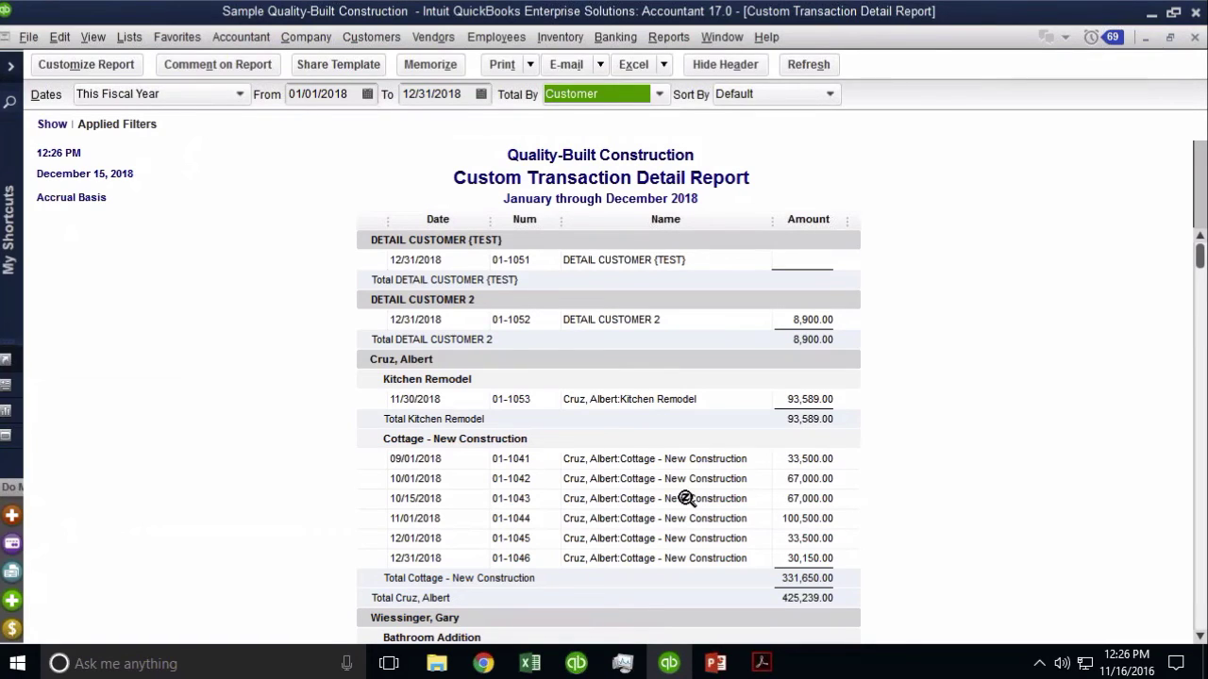
click(692, 462)
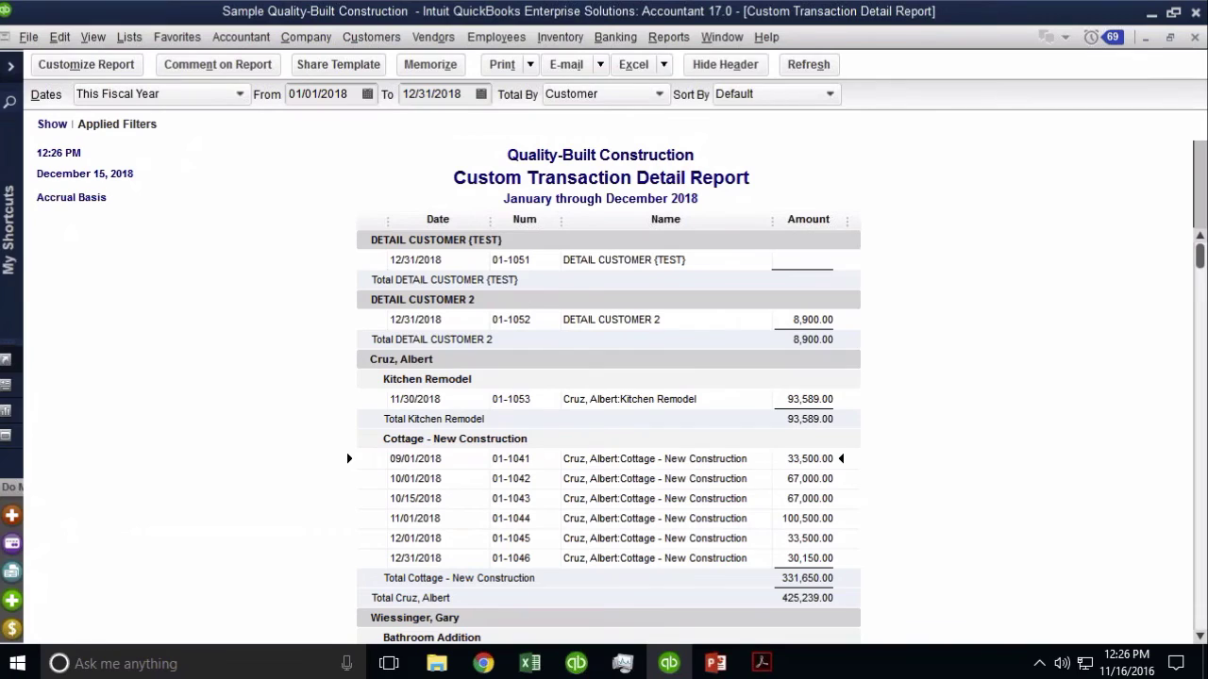
Collapse the Name column, place Num ahead of Date, narrow the Date column, and review the customer subtotals.
drag(772, 219, 563, 283)
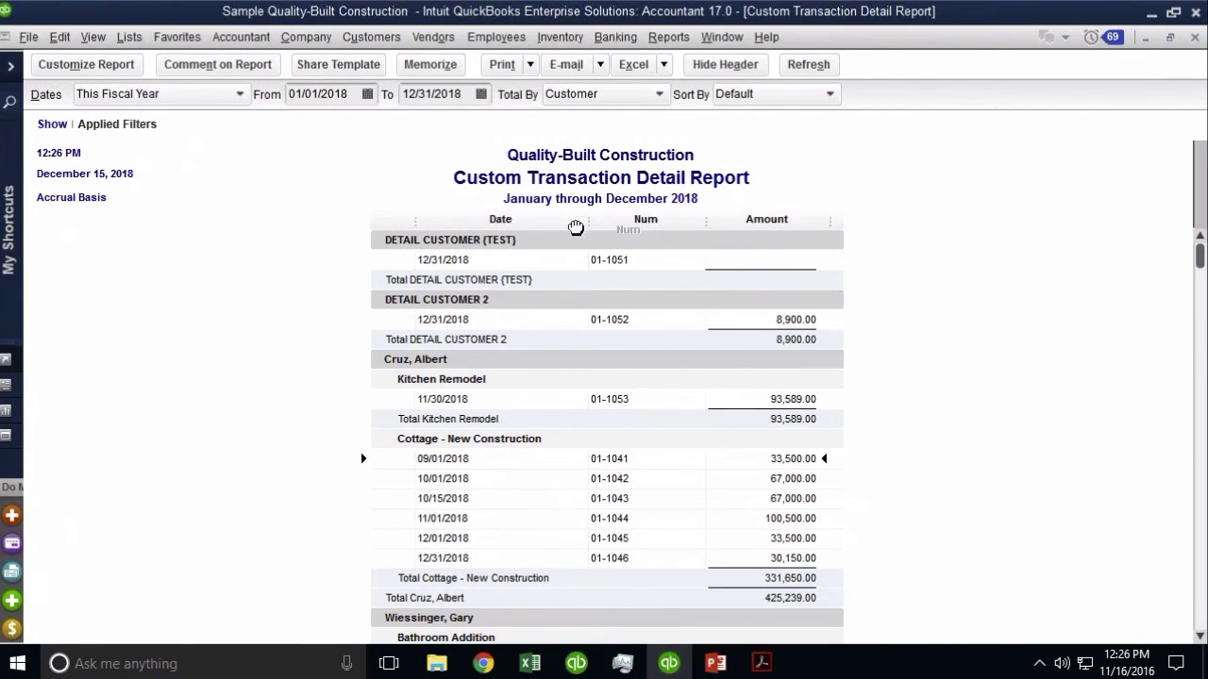
drag(574, 223, 445, 233)
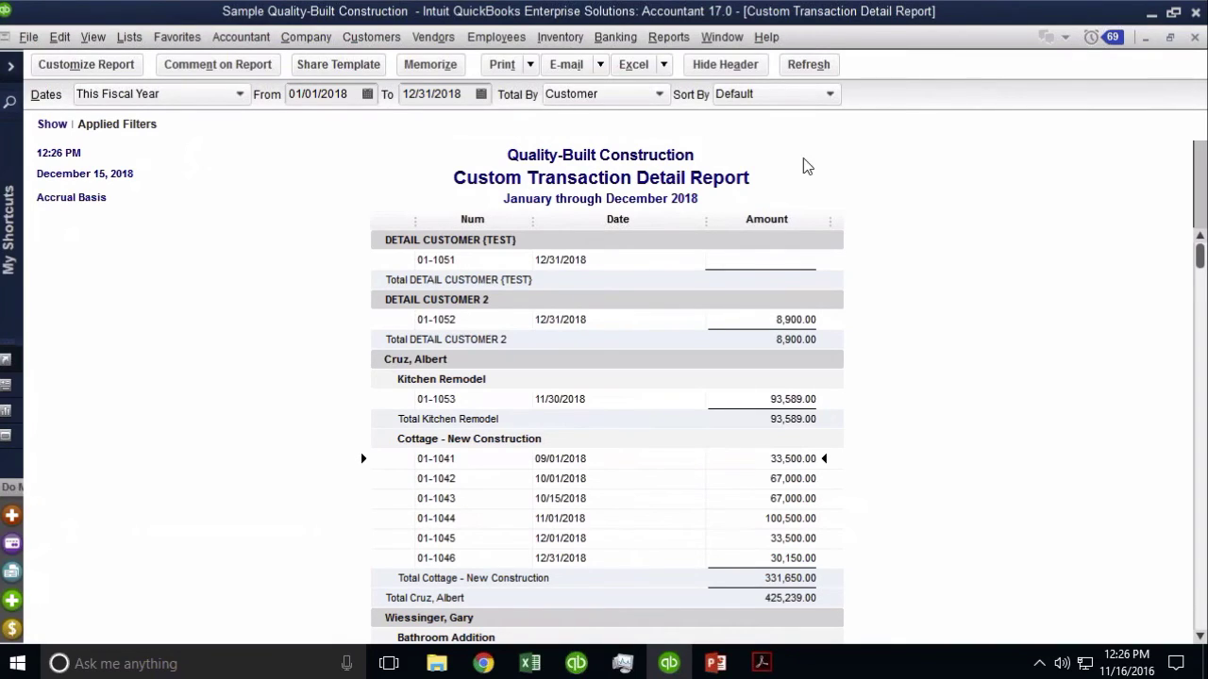
drag(704, 219, 660, 235)
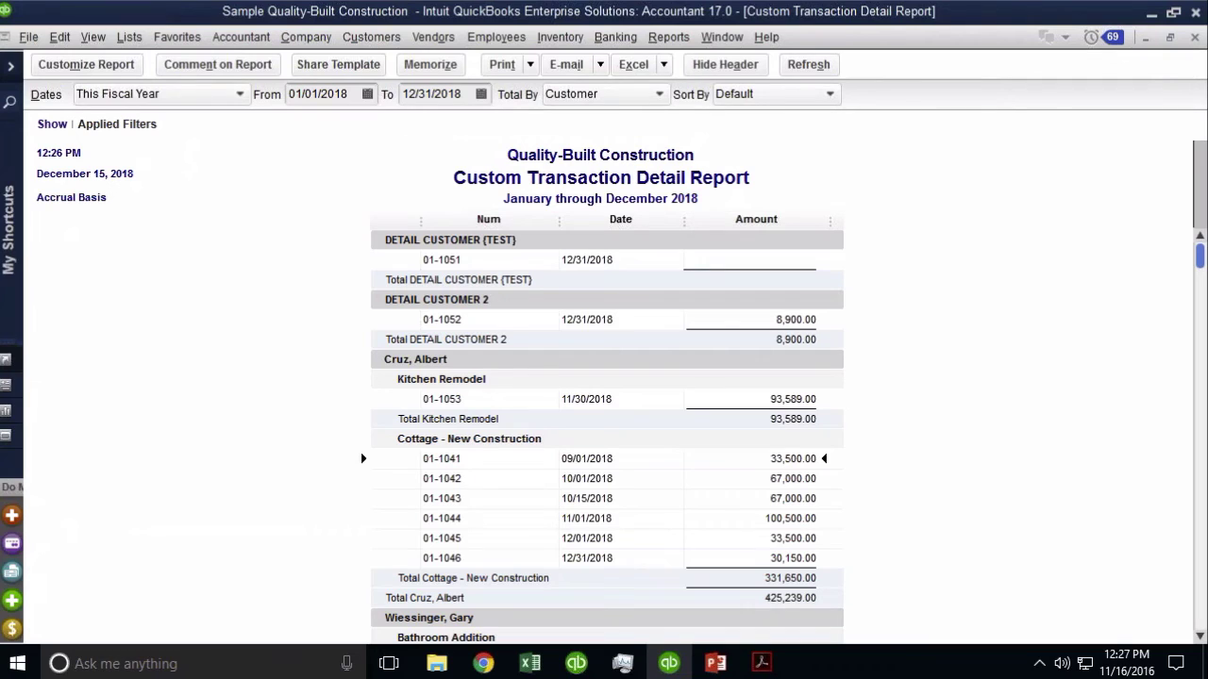
scroll(905, 456, down, 5)
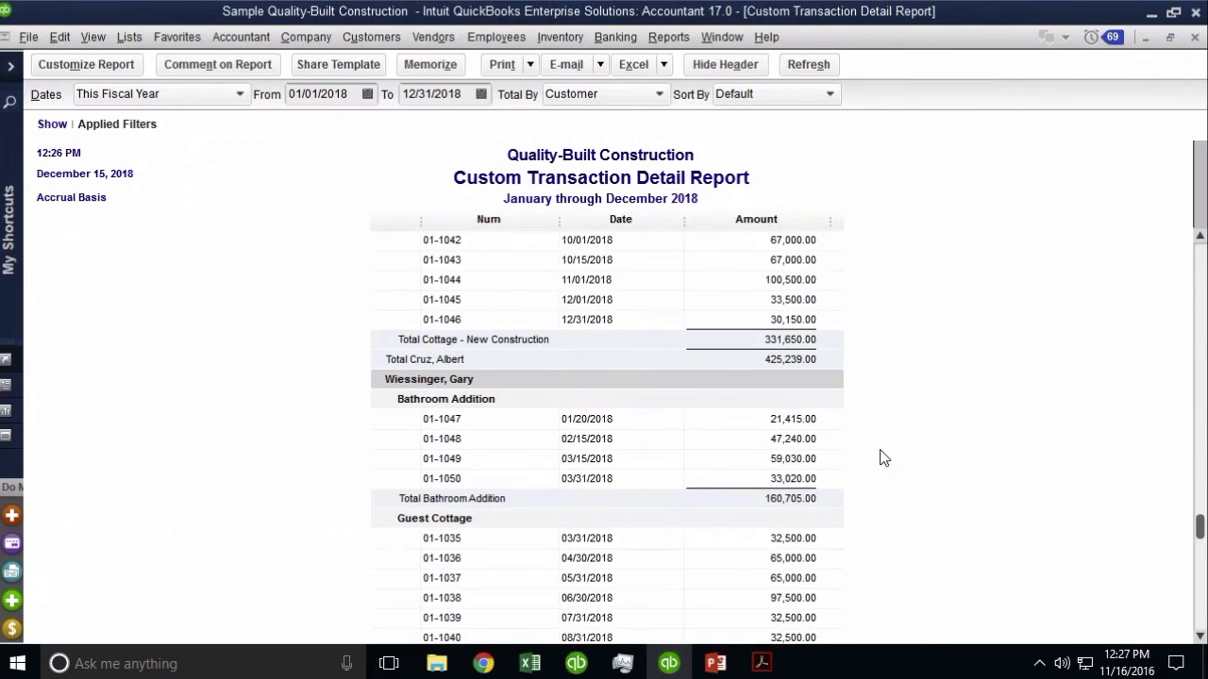
scroll(882, 457, up, 5)
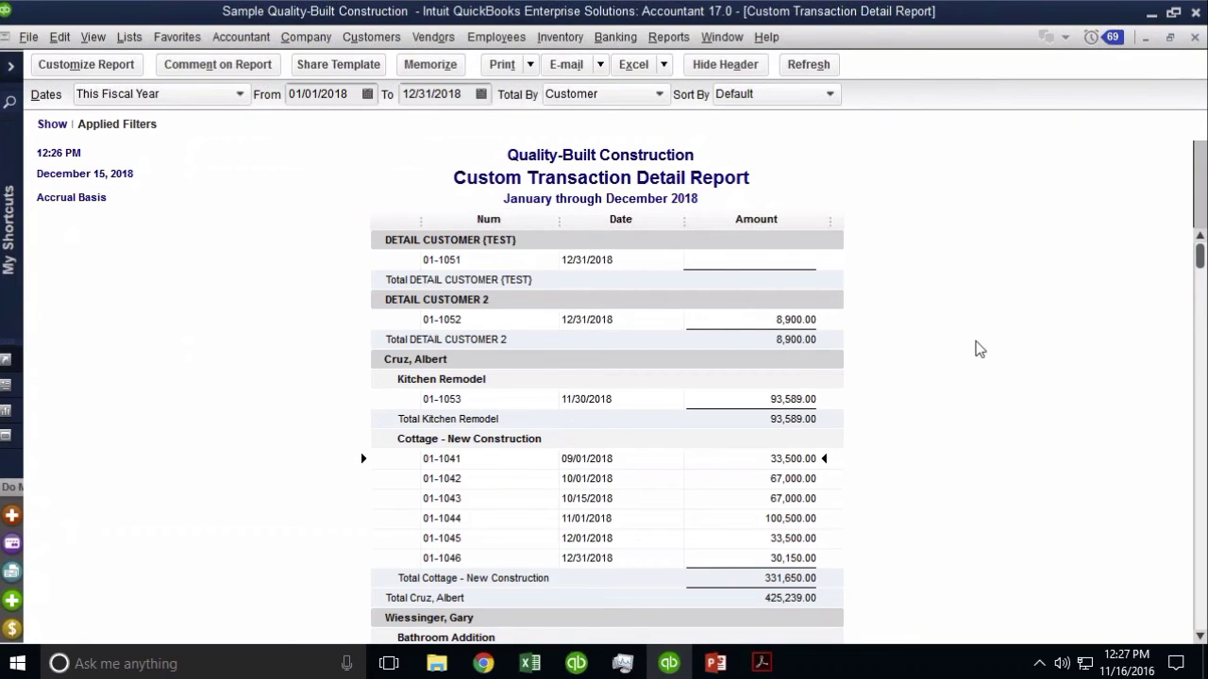
Restore the maximized report window and resize it to about half the workspace width and nearly full height.
click(1170, 38)
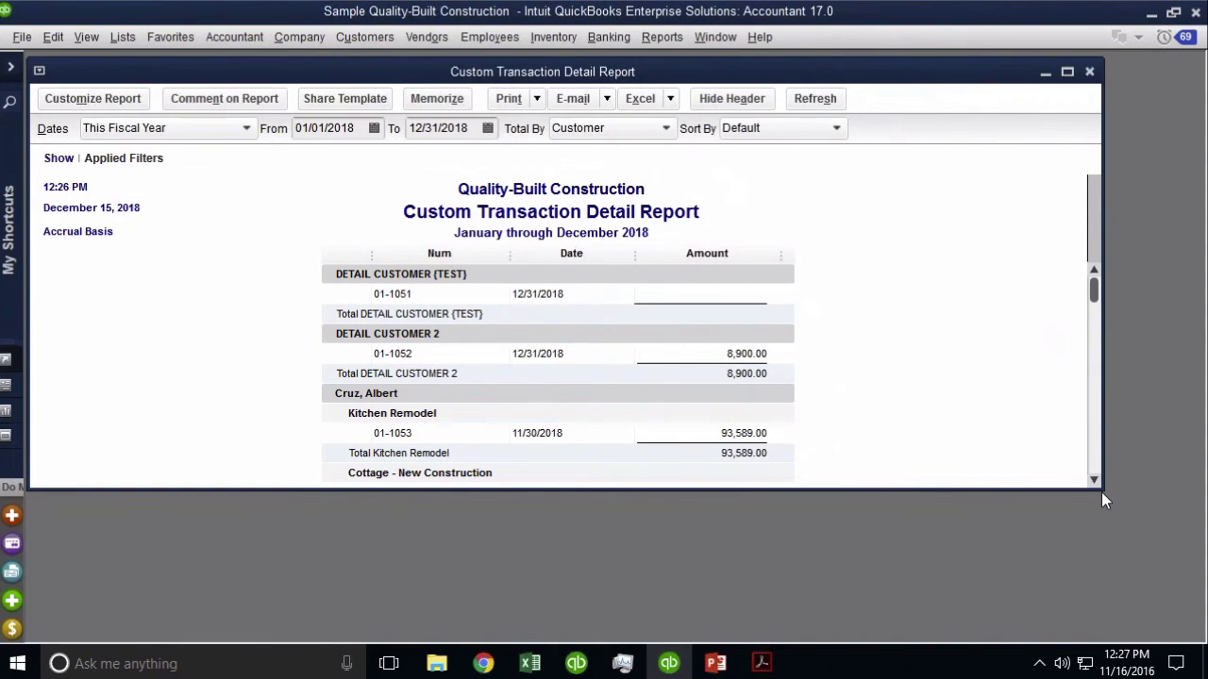
drag(1101, 492, 612, 638)
scroll(569, 425, down, 1)
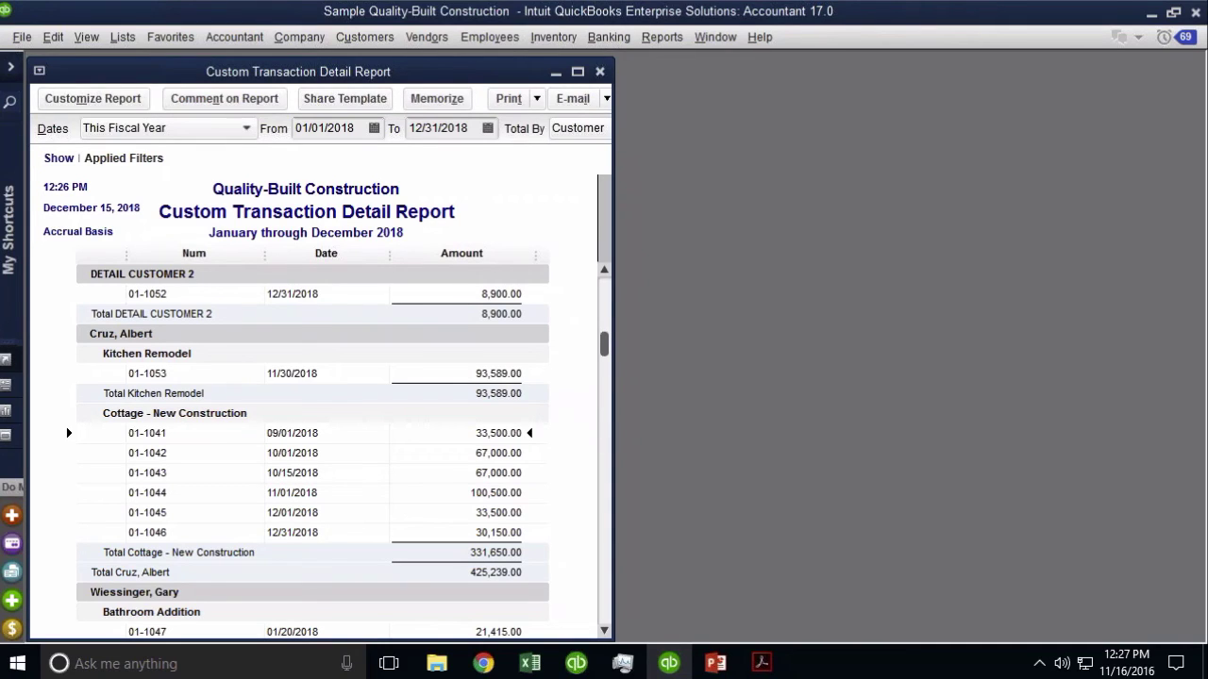
scroll(567, 427, down, 1)
Create a new custom Summary report and shift its Modify Report dialog slightly.
click(660, 38)
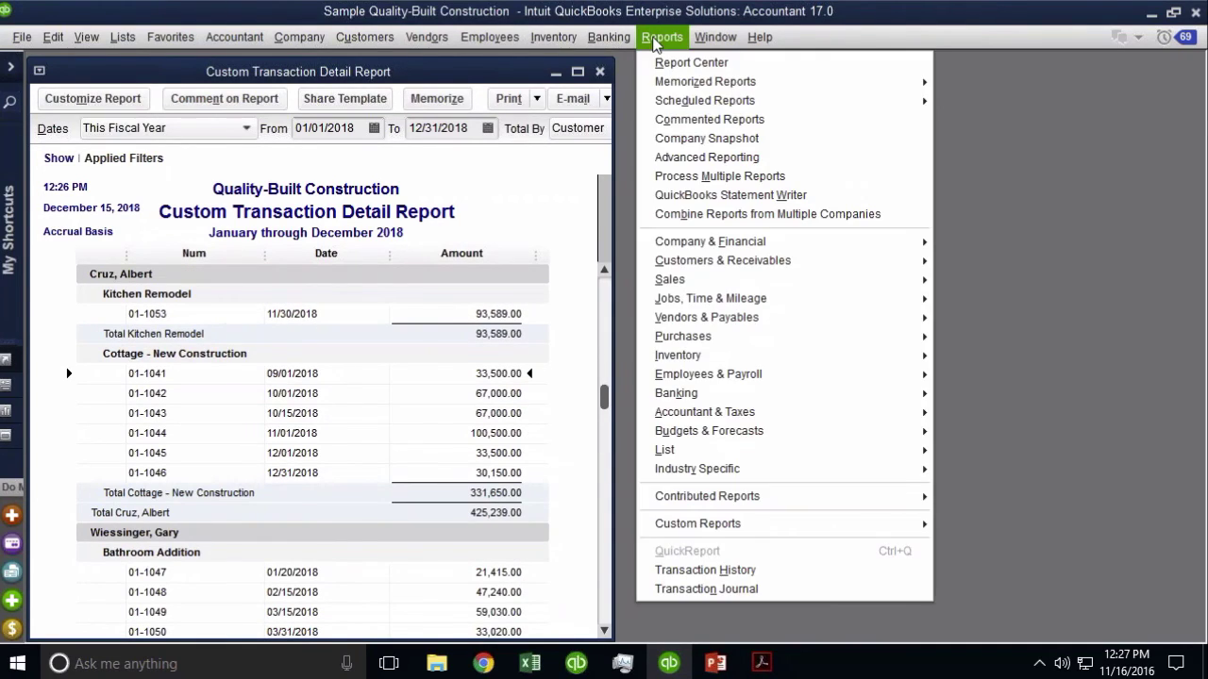
click(766, 529)
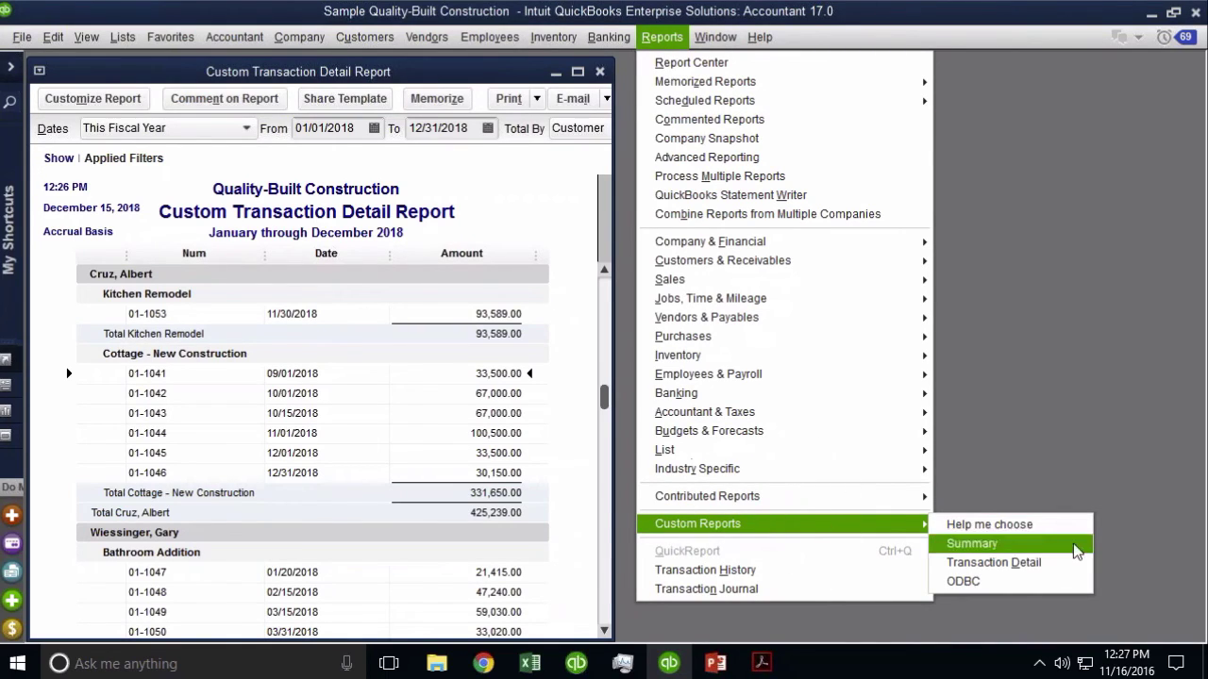
click(1035, 551)
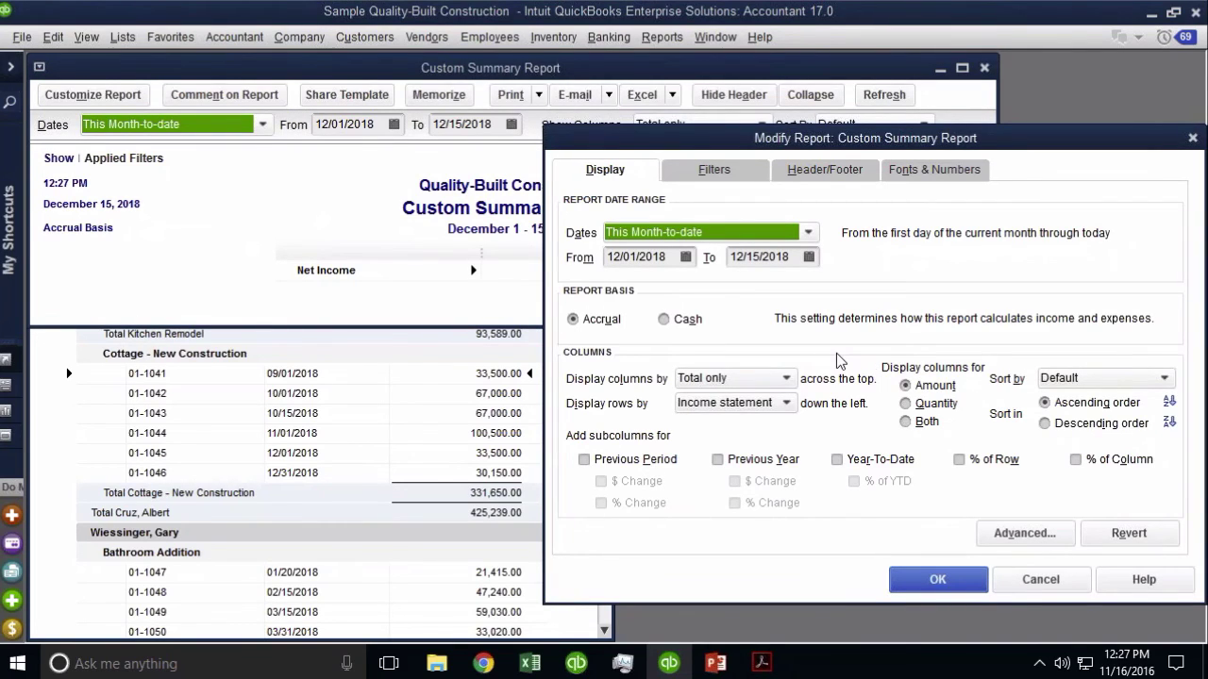
drag(749, 139, 737, 148)
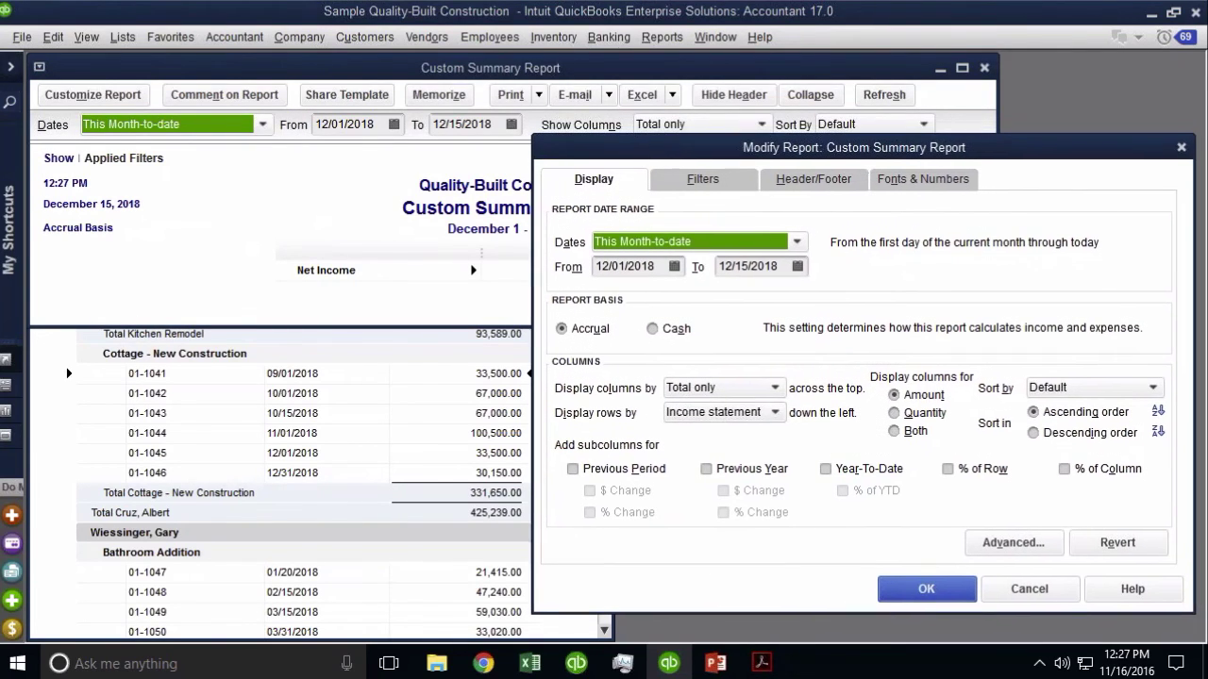
Set the summary report's dates to This Fiscal Year, with Total only columns across and Customer rows down.
click(657, 243)
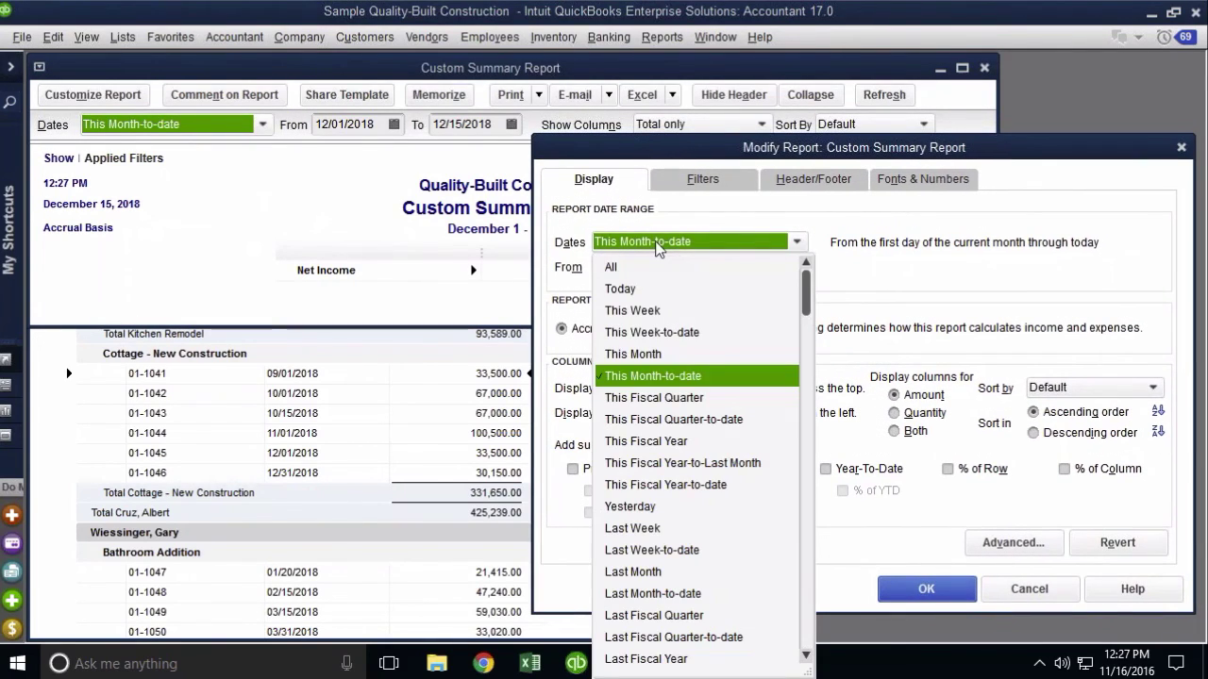
click(658, 441)
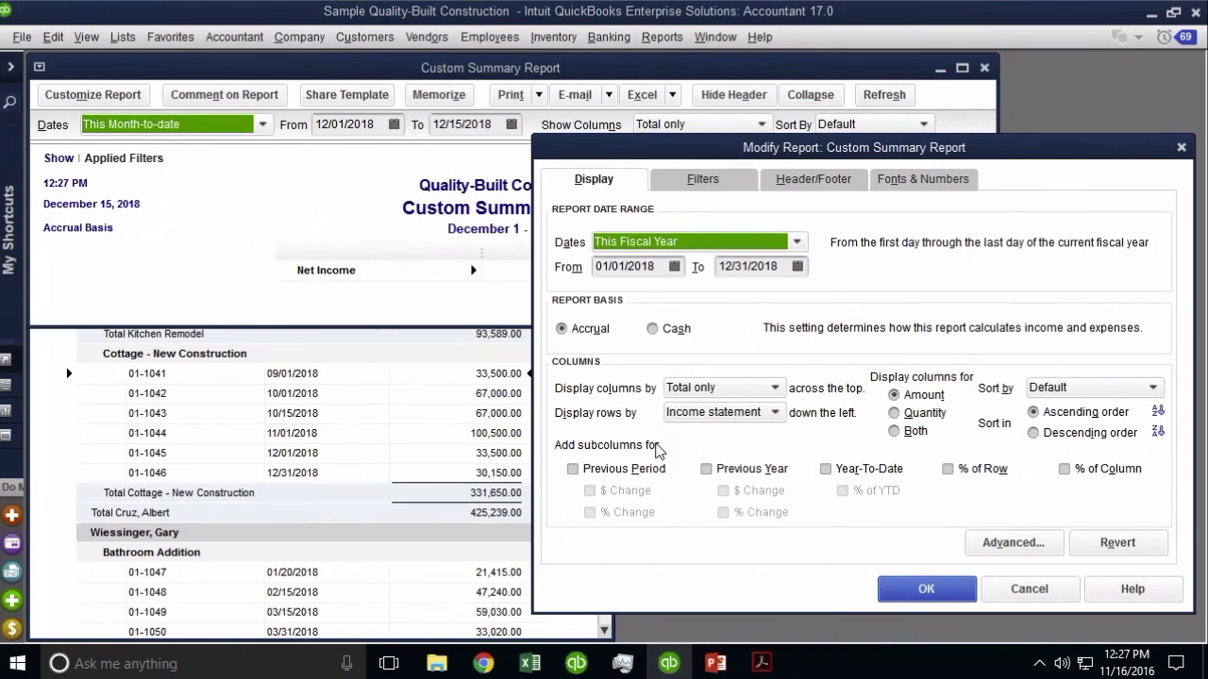
click(739, 394)
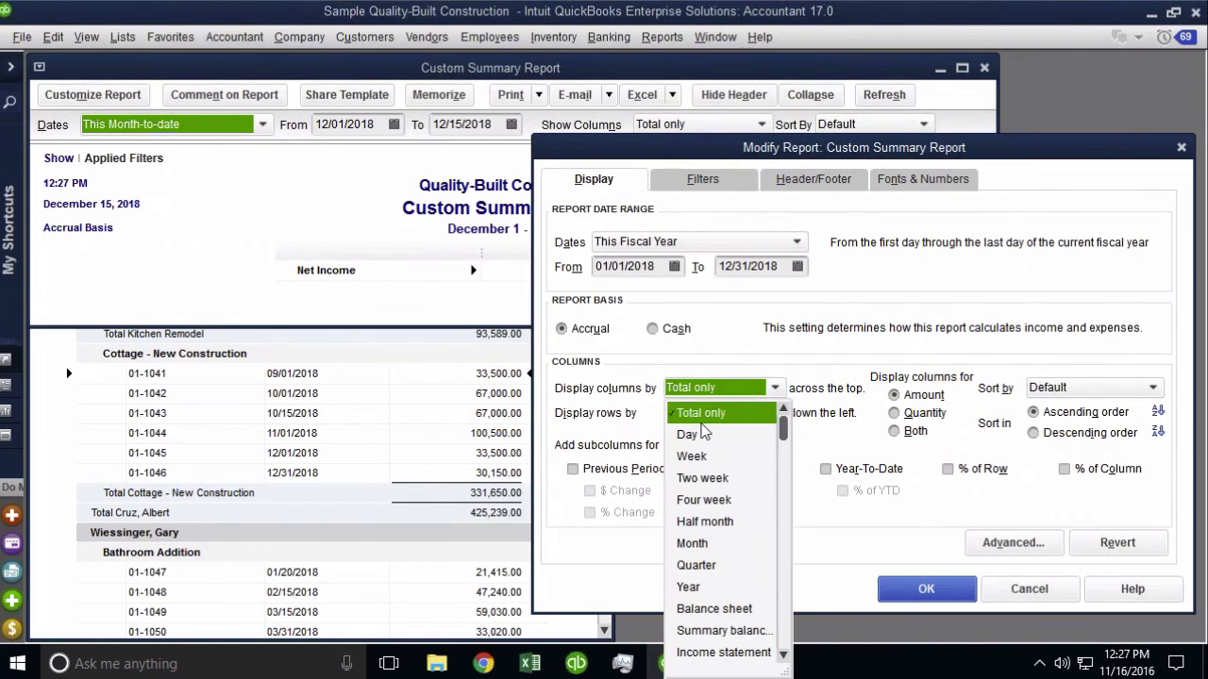
click(713, 420)
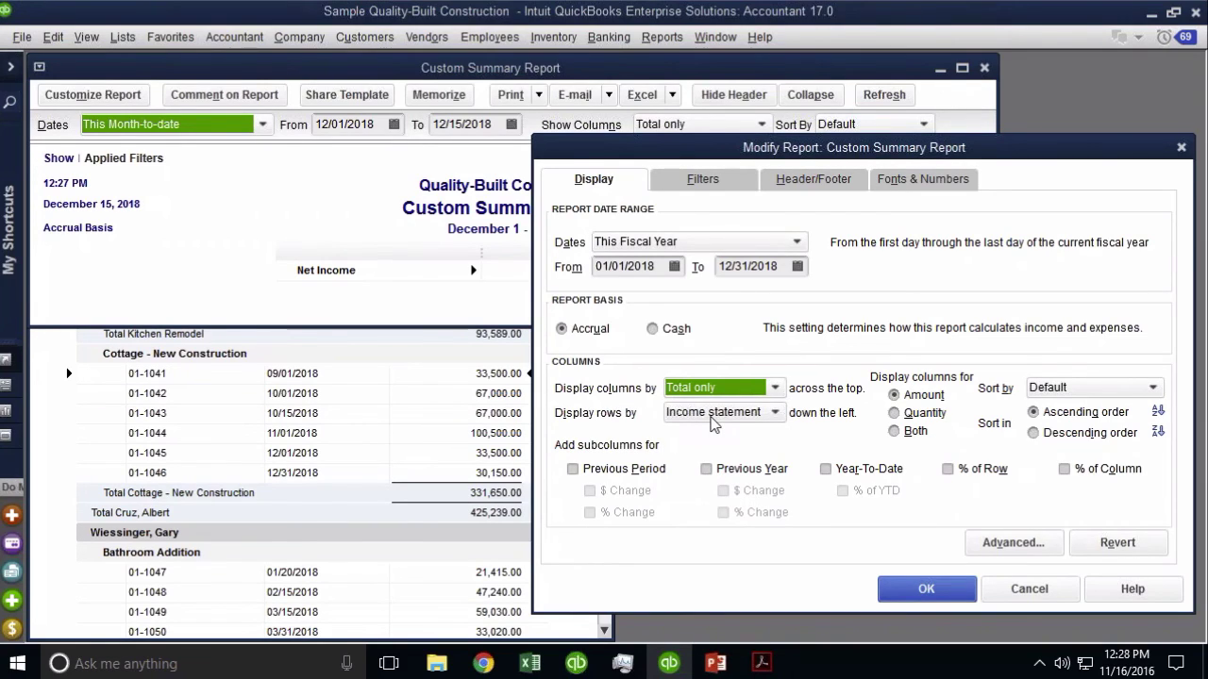
click(713, 415)
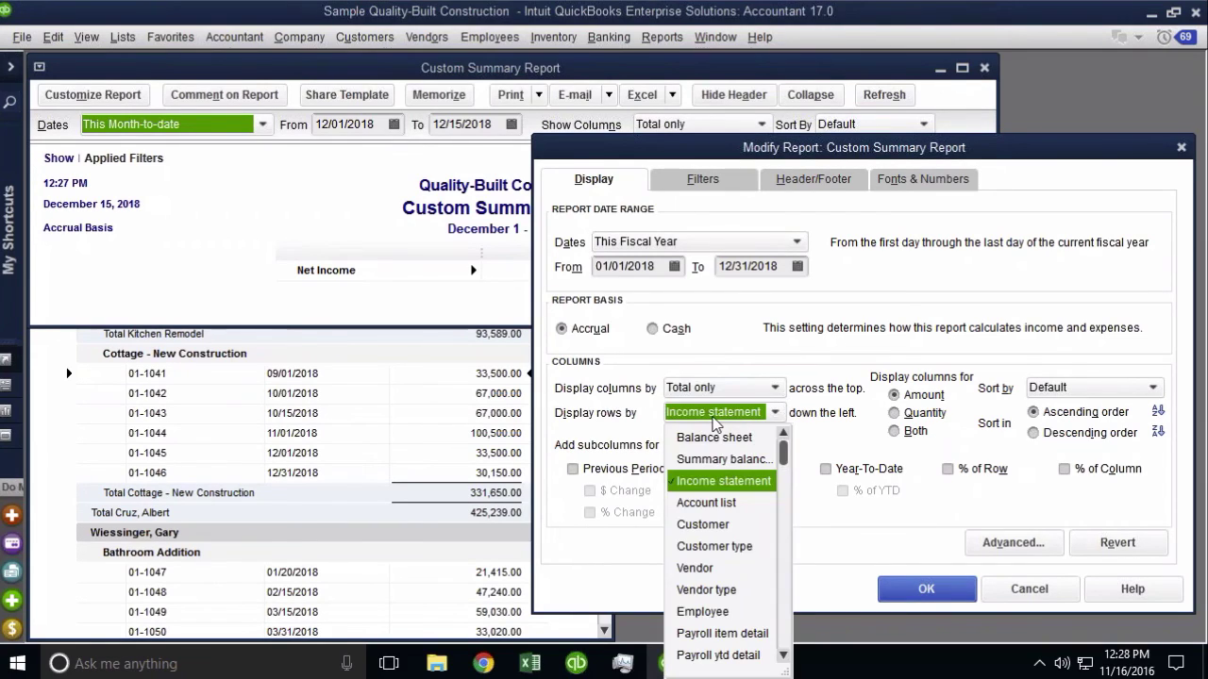
click(724, 527)
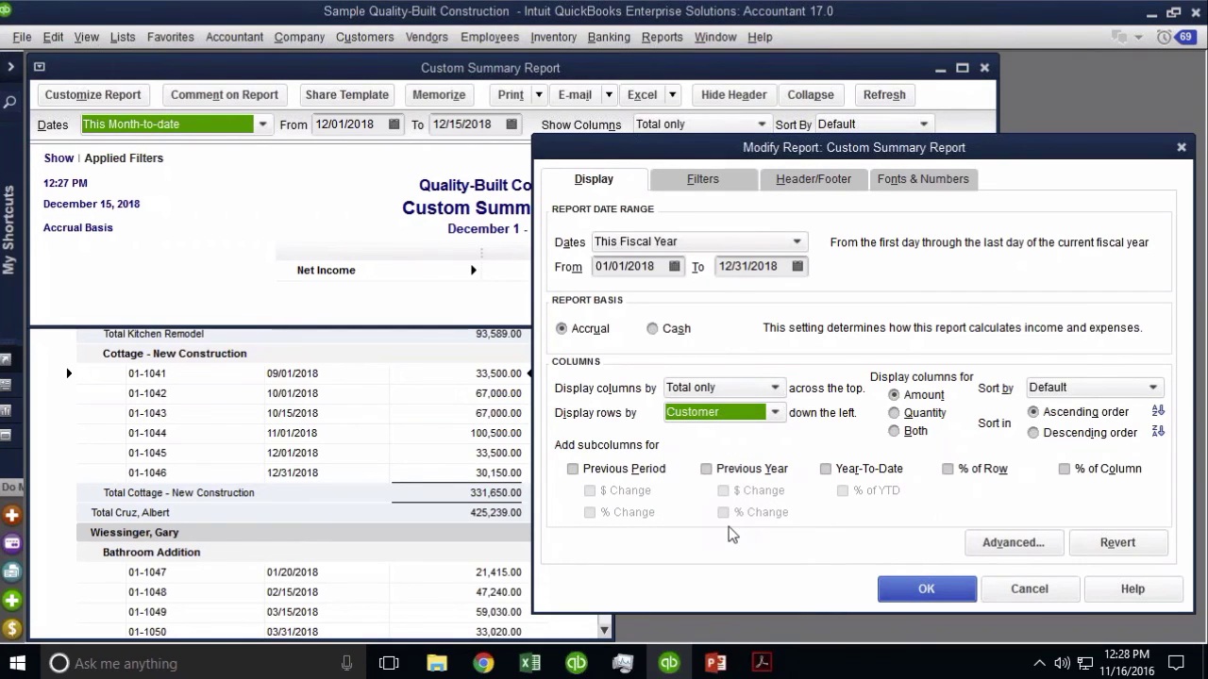
Filter the summary report to All ordinary income accounts and apply the modifications.
click(717, 180)
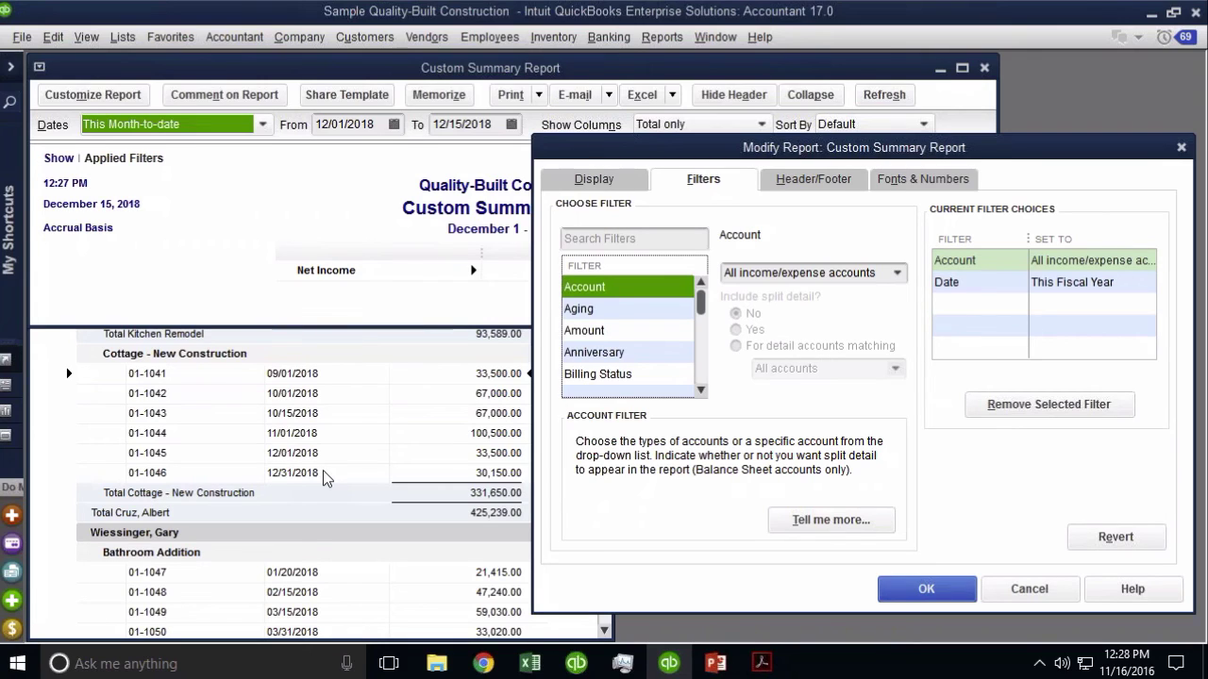
click(896, 273)
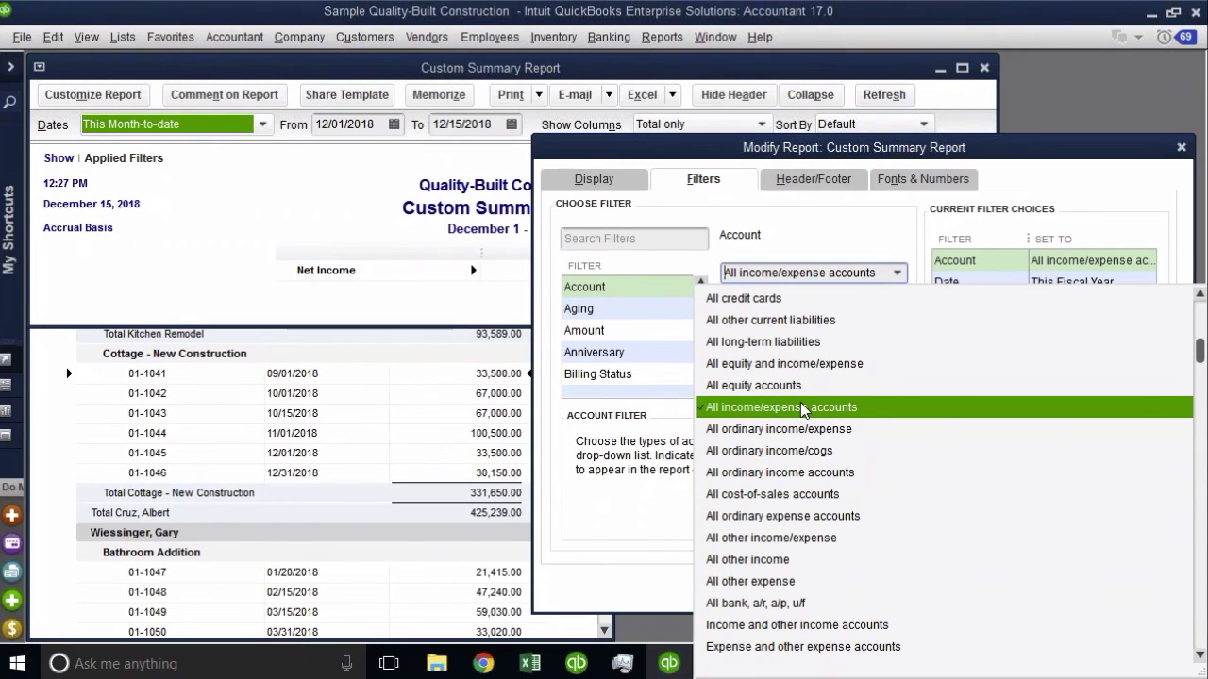
click(817, 477)
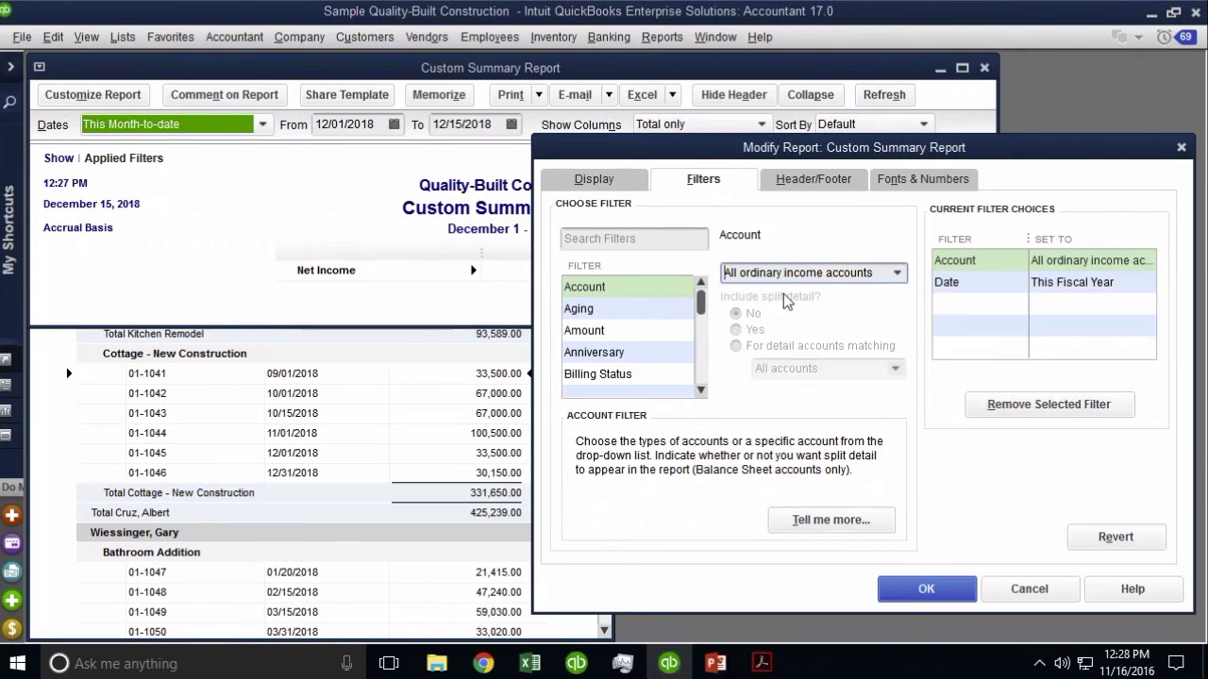
click(897, 273)
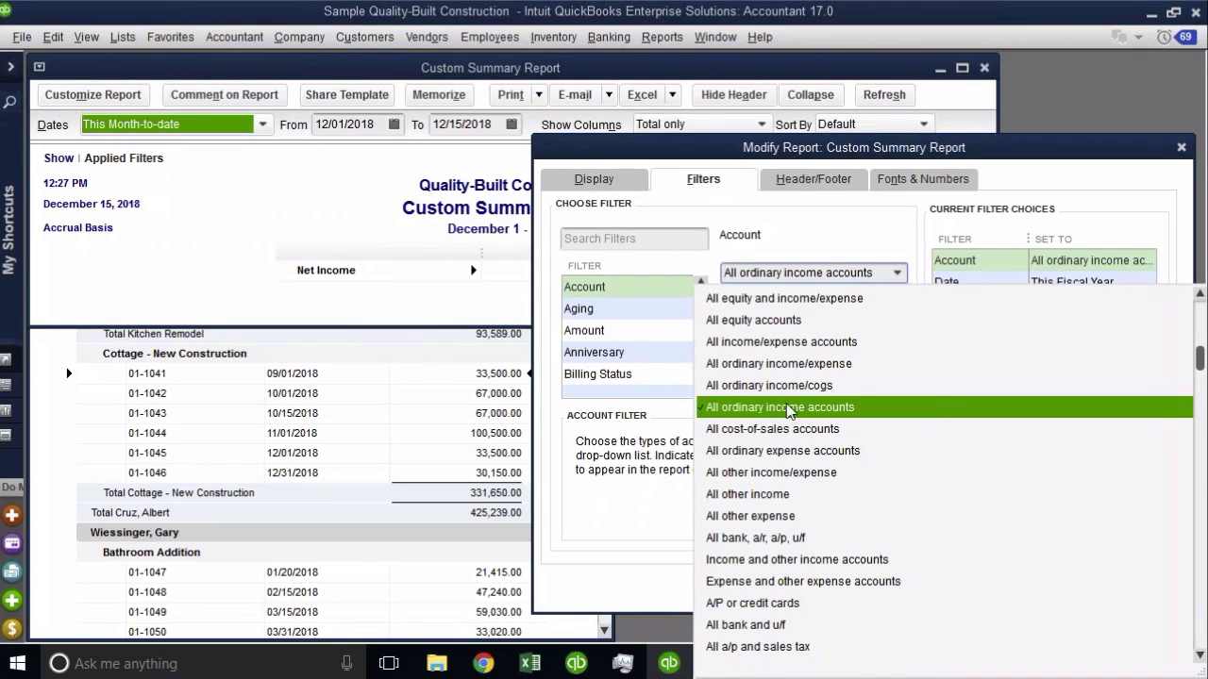
click(782, 415)
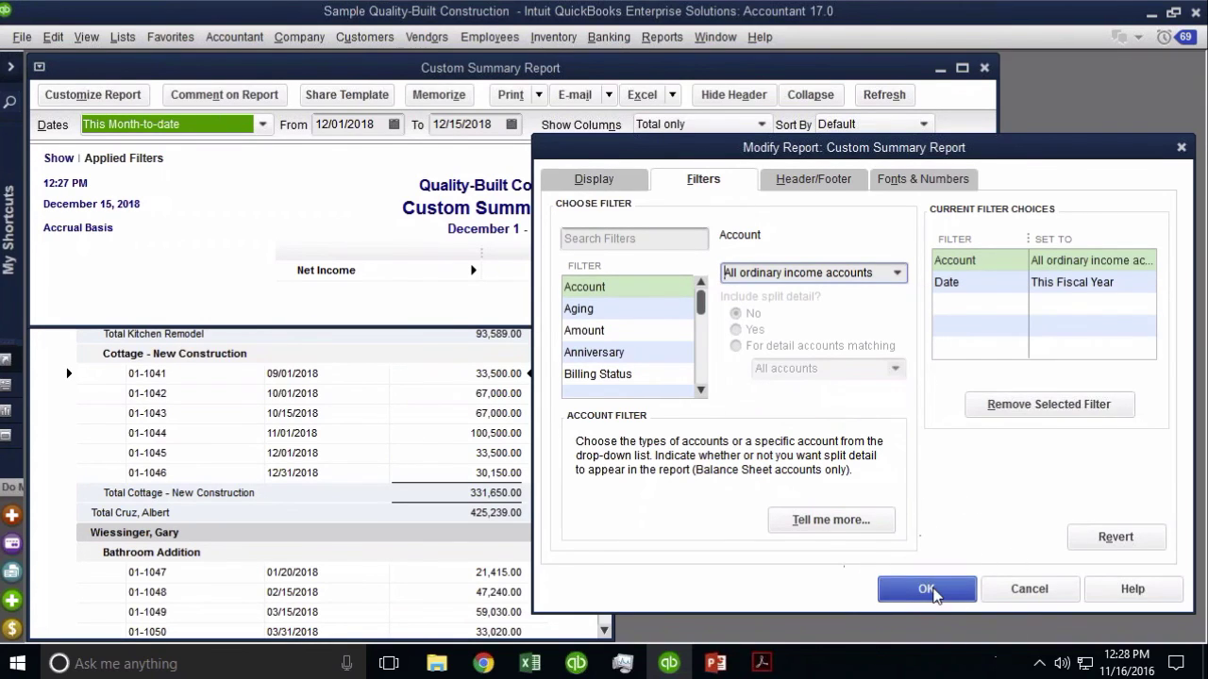
click(926, 589)
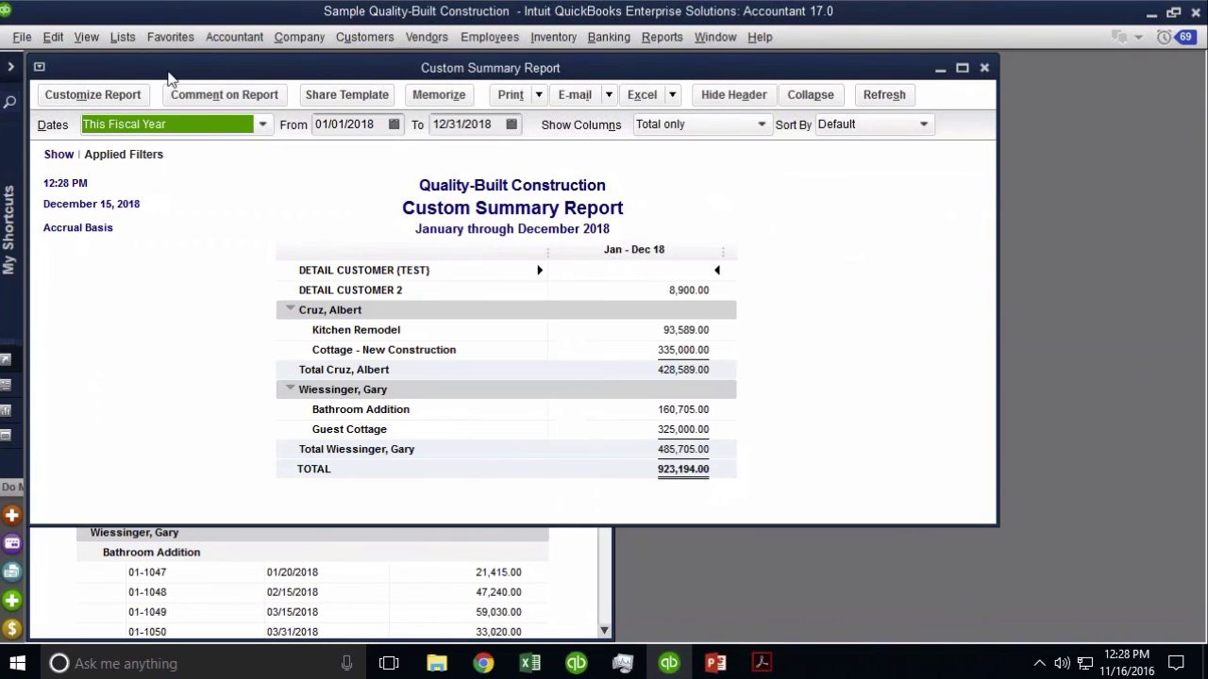
Tile the two report windows vertically and return the Transaction Detail report to its first customer.
click(695, 40)
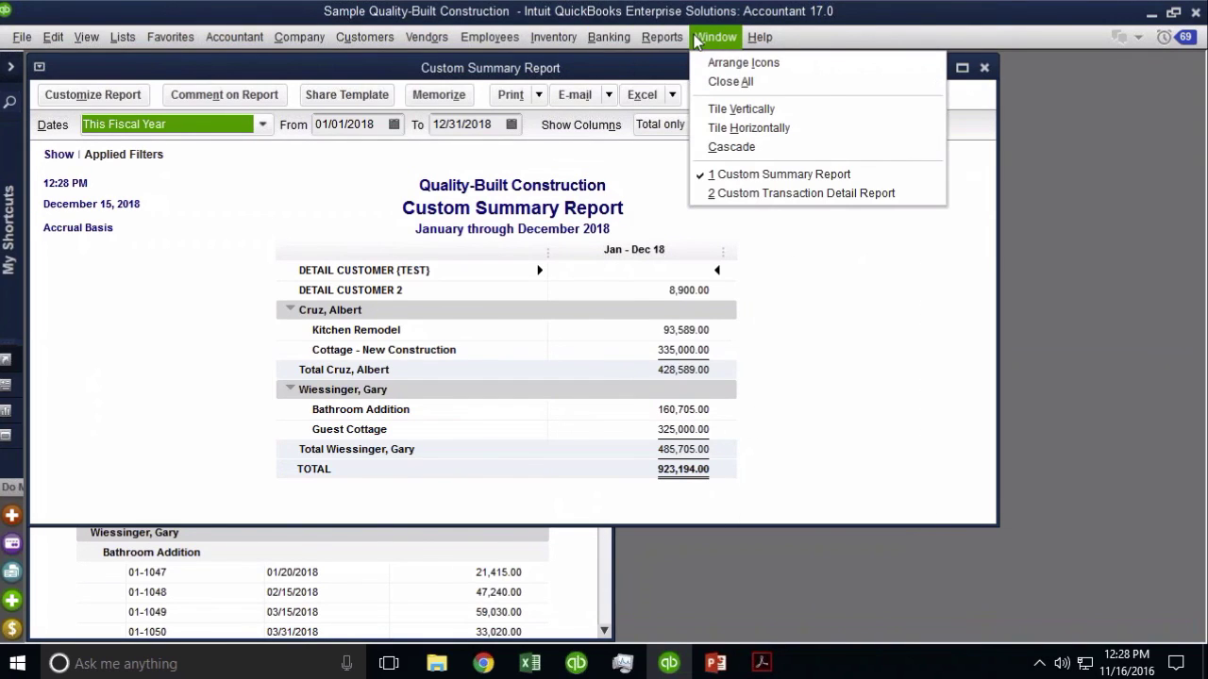
click(741, 109)
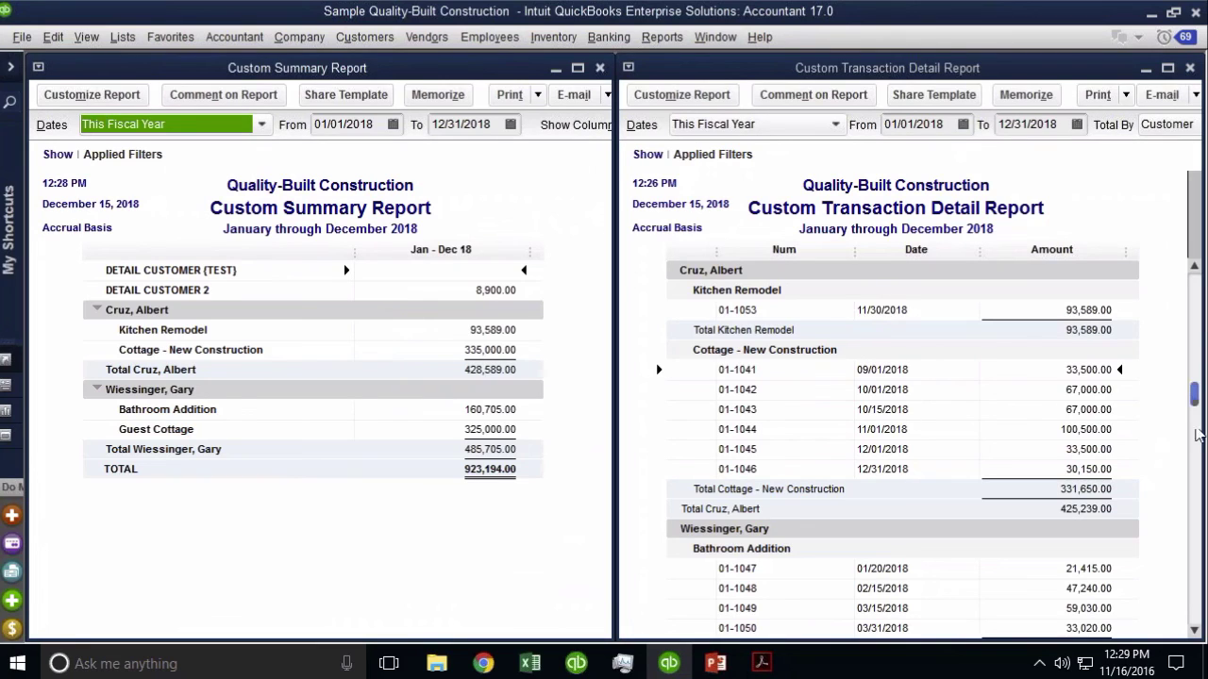
drag(1194, 394, 1194, 275)
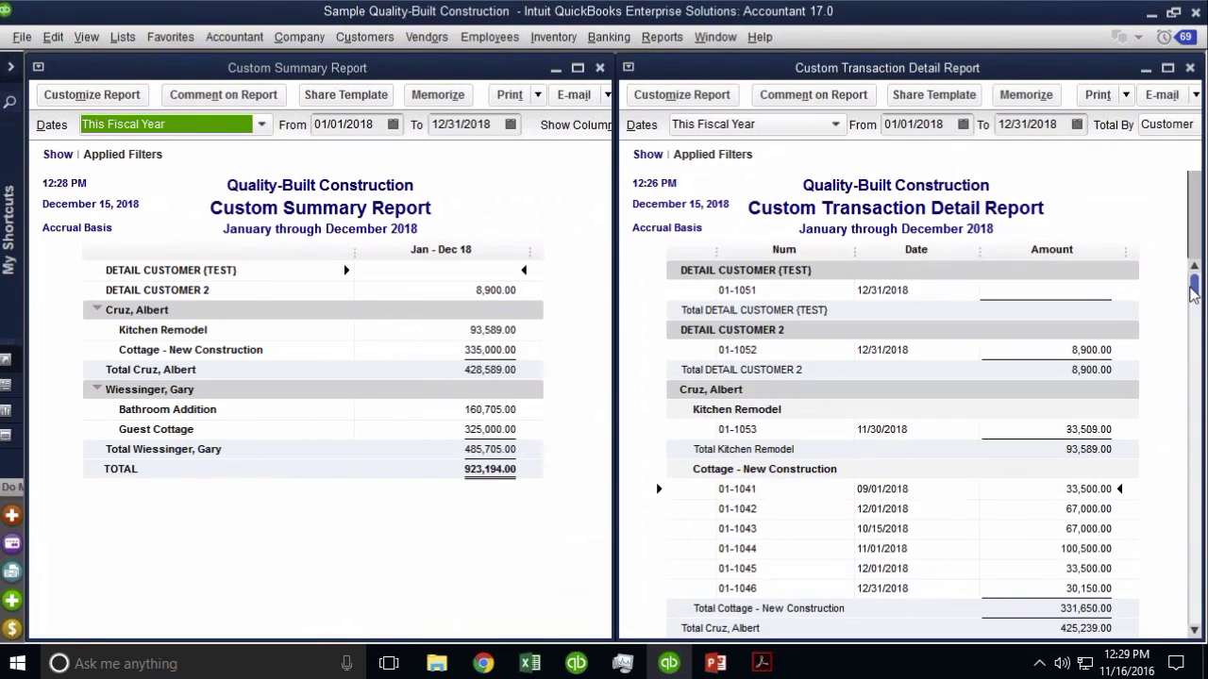
Compare the customer, job and grand totals of the Transaction Detail report with those of the summary report.
click(1114, 355)
click(503, 287)
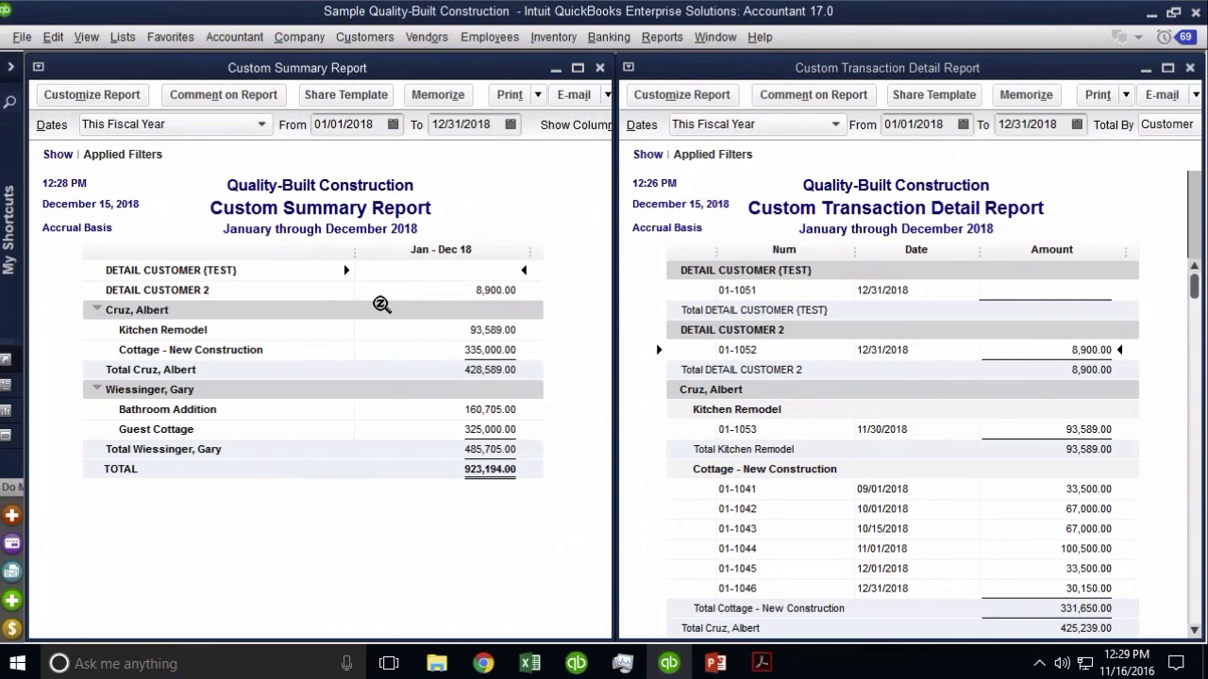
click(429, 329)
double_click(1095, 606)
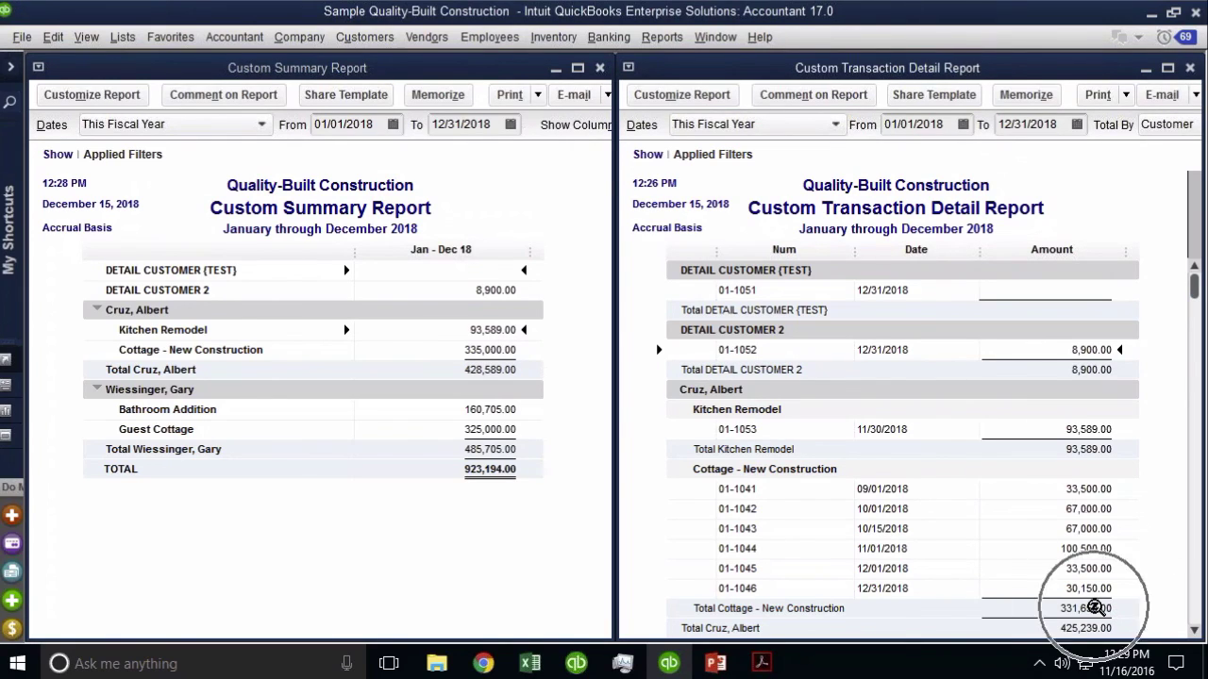
scroll(1094, 607, down, 2)
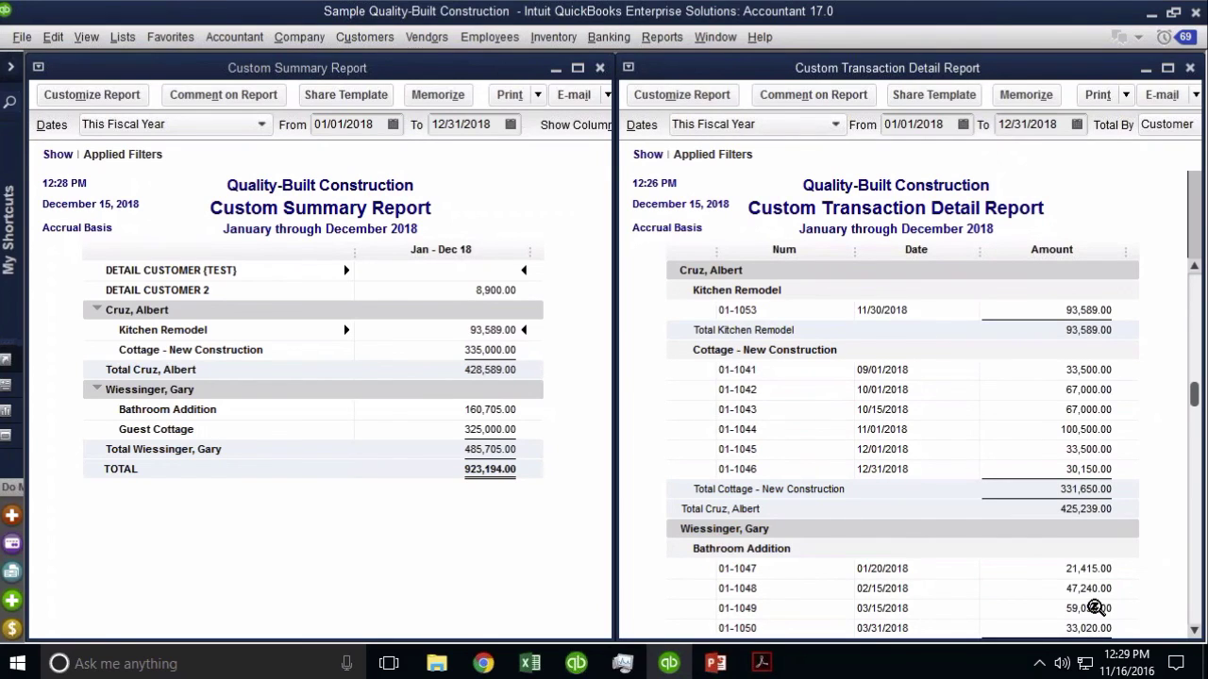
scroll(1094, 608, down, 4)
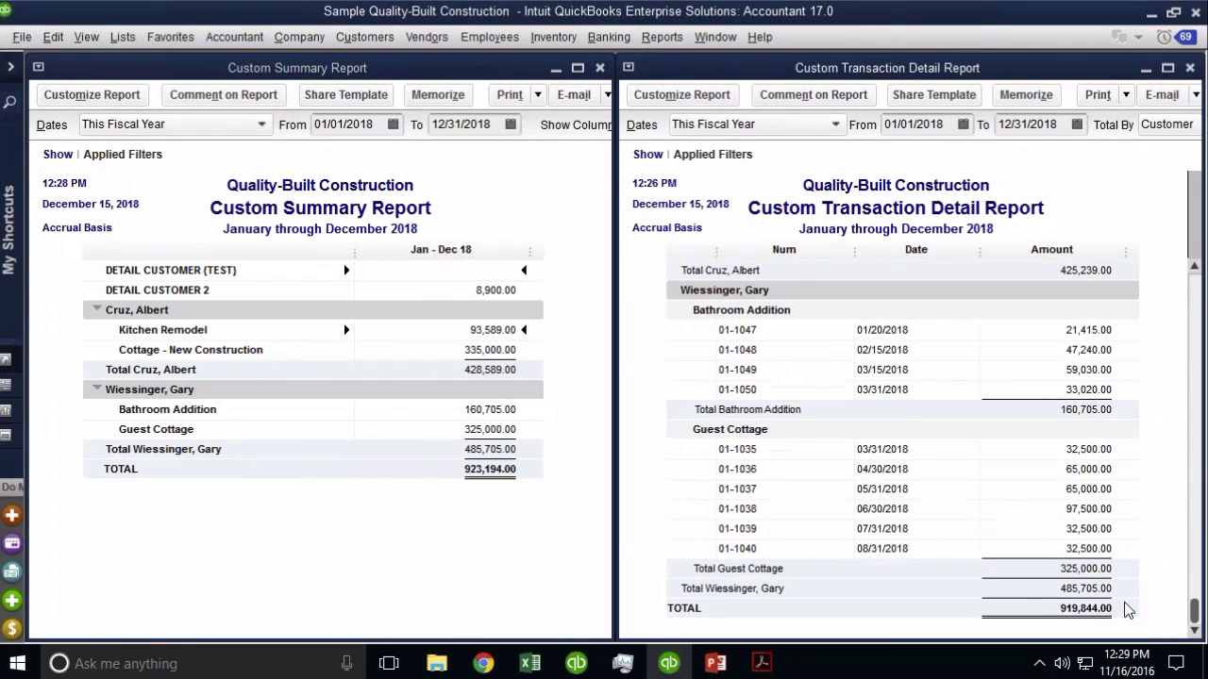
scroll(1128, 610, up, 1)
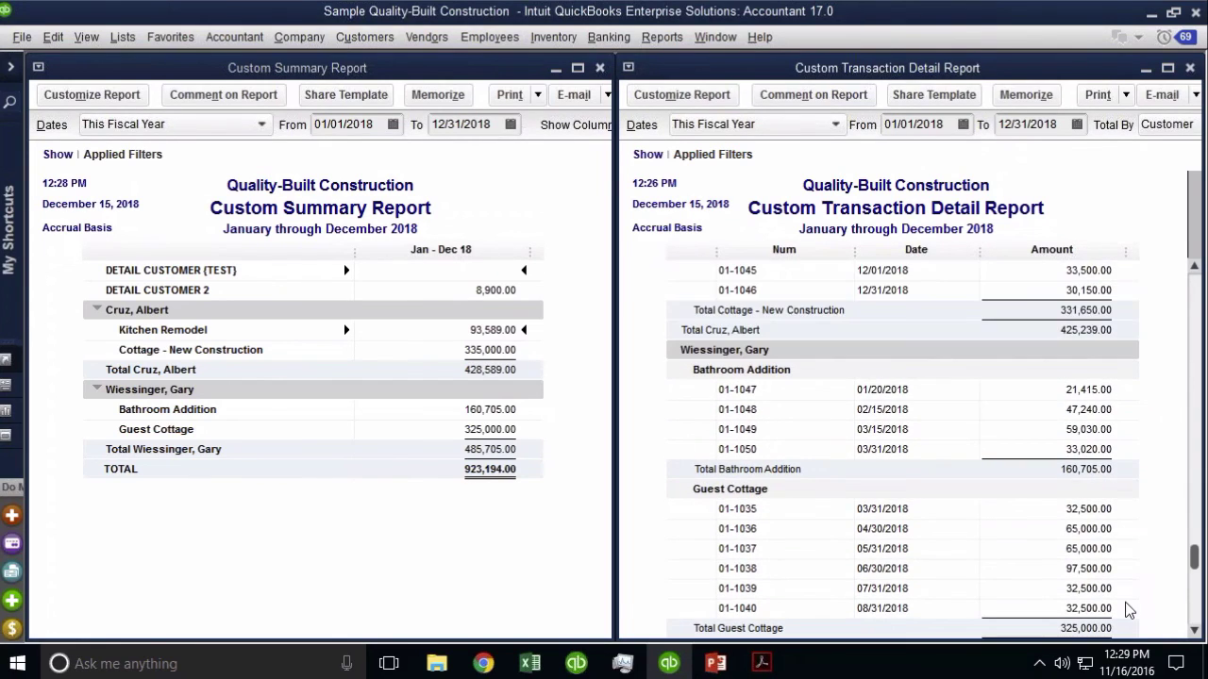
scroll(1127, 610, up, 2)
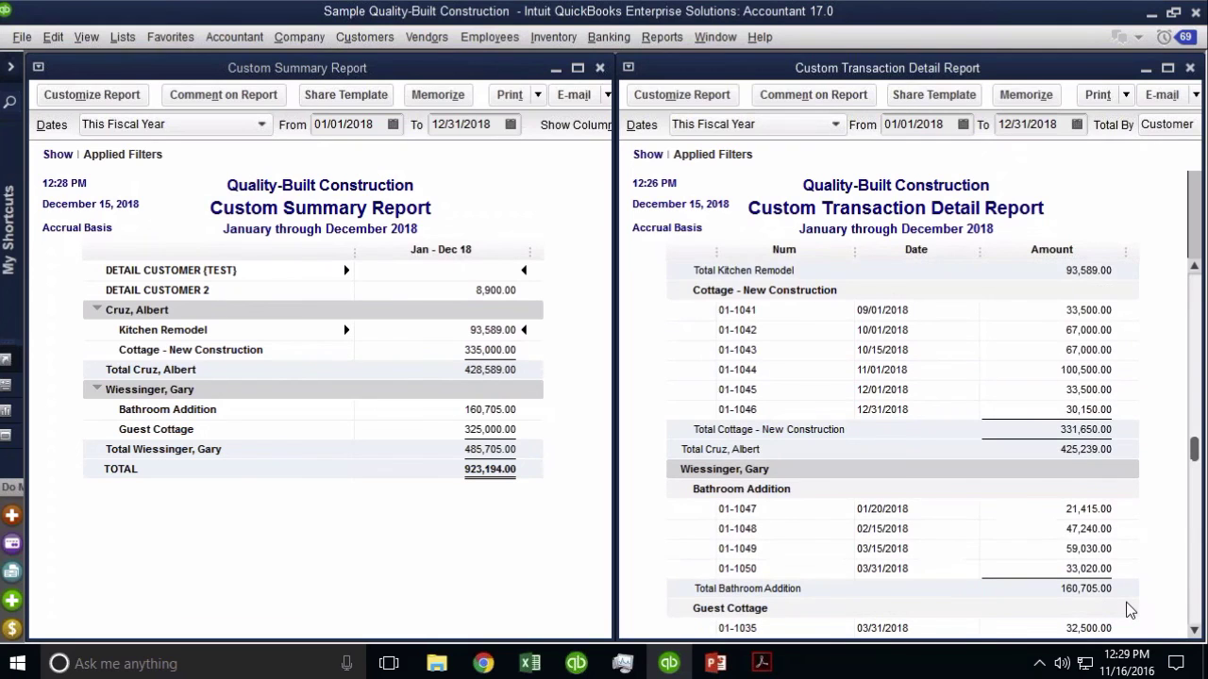
Drill into the summary report's Cottage - New Construction total, review its lines to the end, and widen the Num column.
double_click(489, 349)
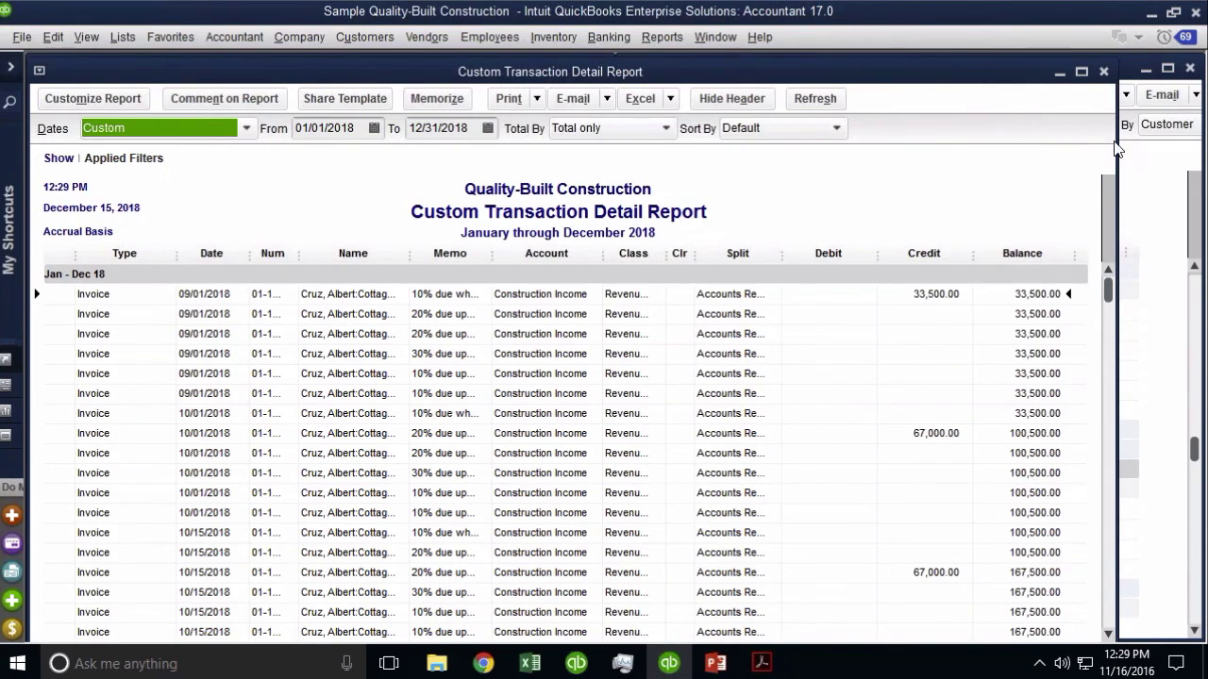
click(1150, 323)
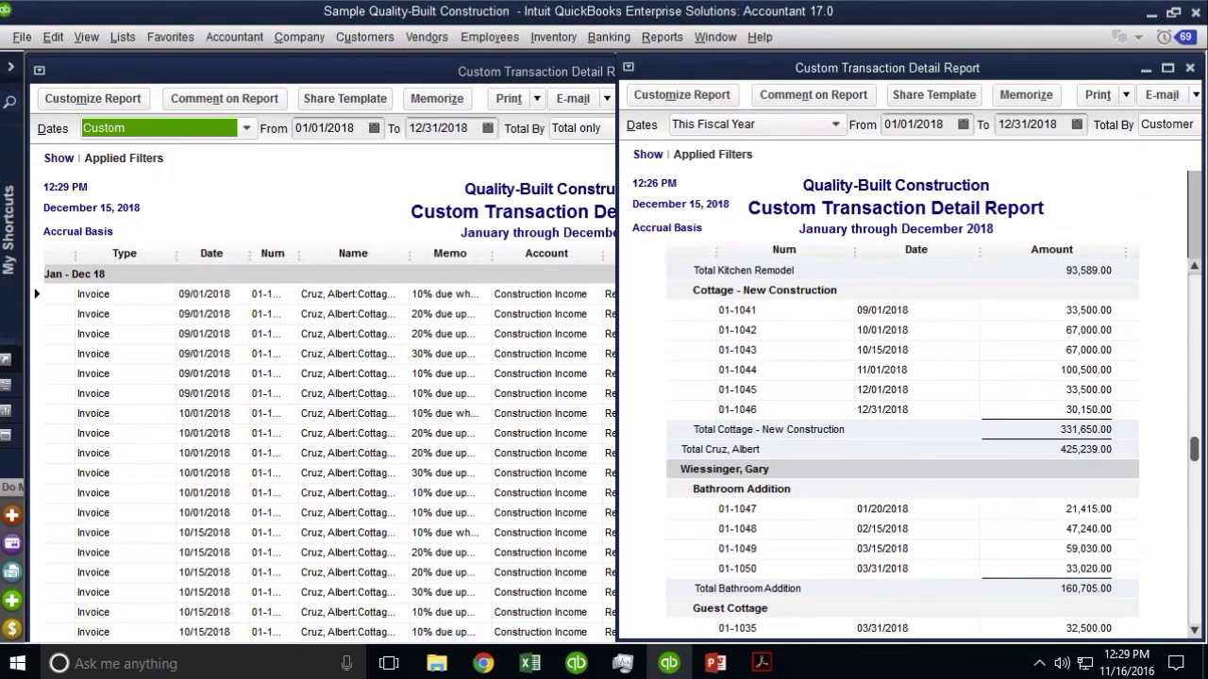
click(476, 395)
scroll(477, 395, down, 6)
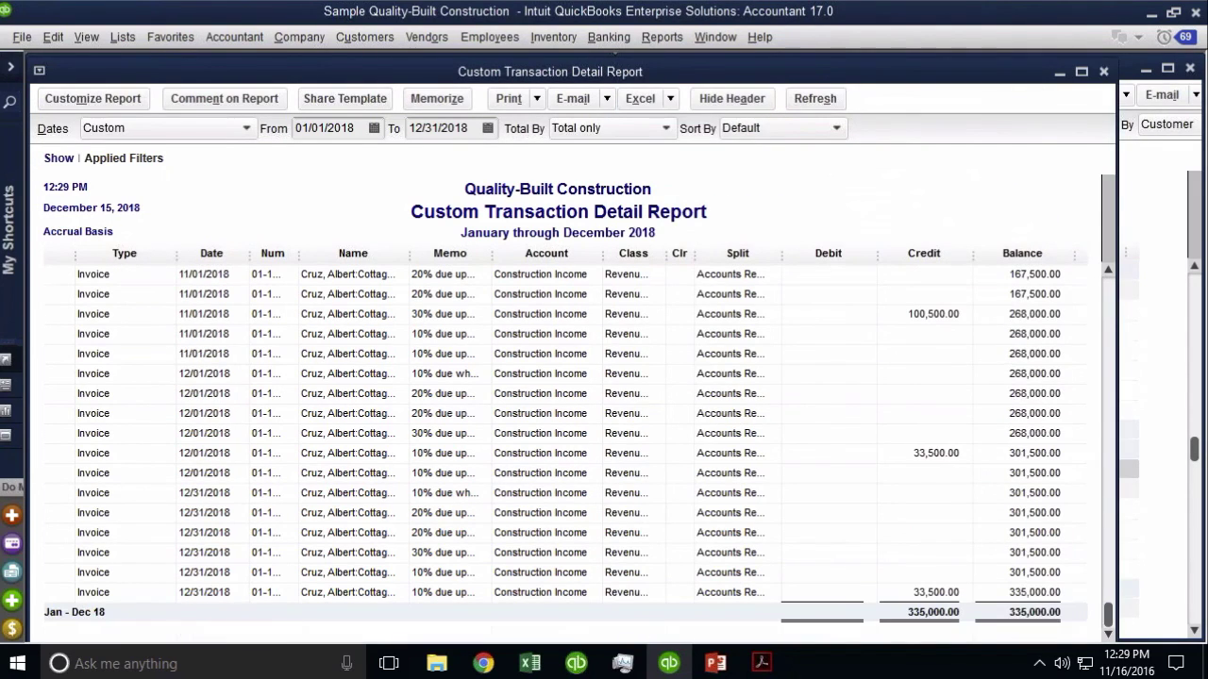
click(1166, 358)
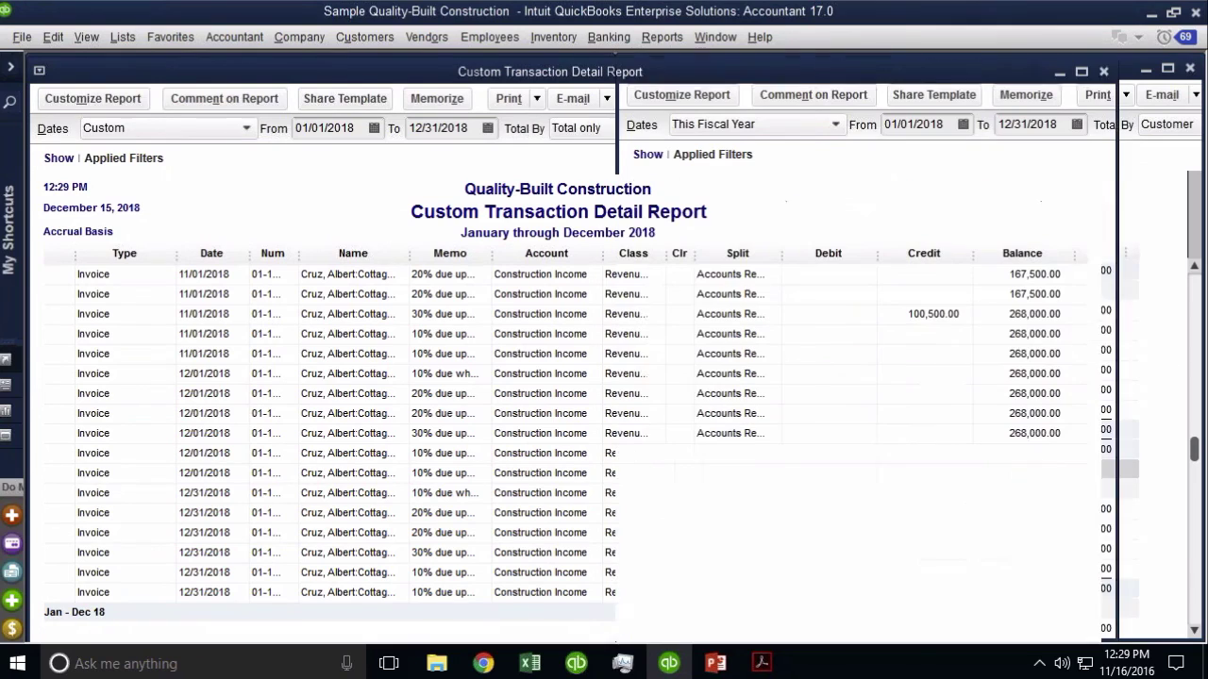
click(435, 509)
drag(297, 253, 393, 253)
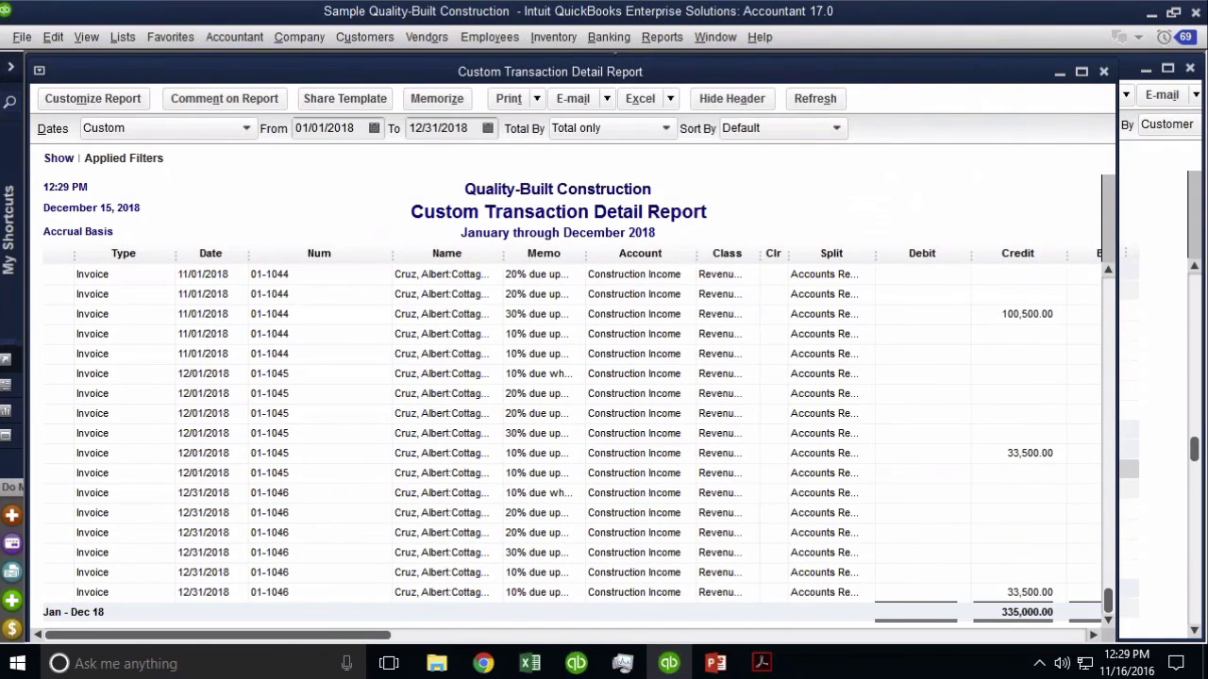
Open the 12/31/2018 invoice behind the last credit amount and compare its total with the customer-totaled detail report.
double_click(1021, 592)
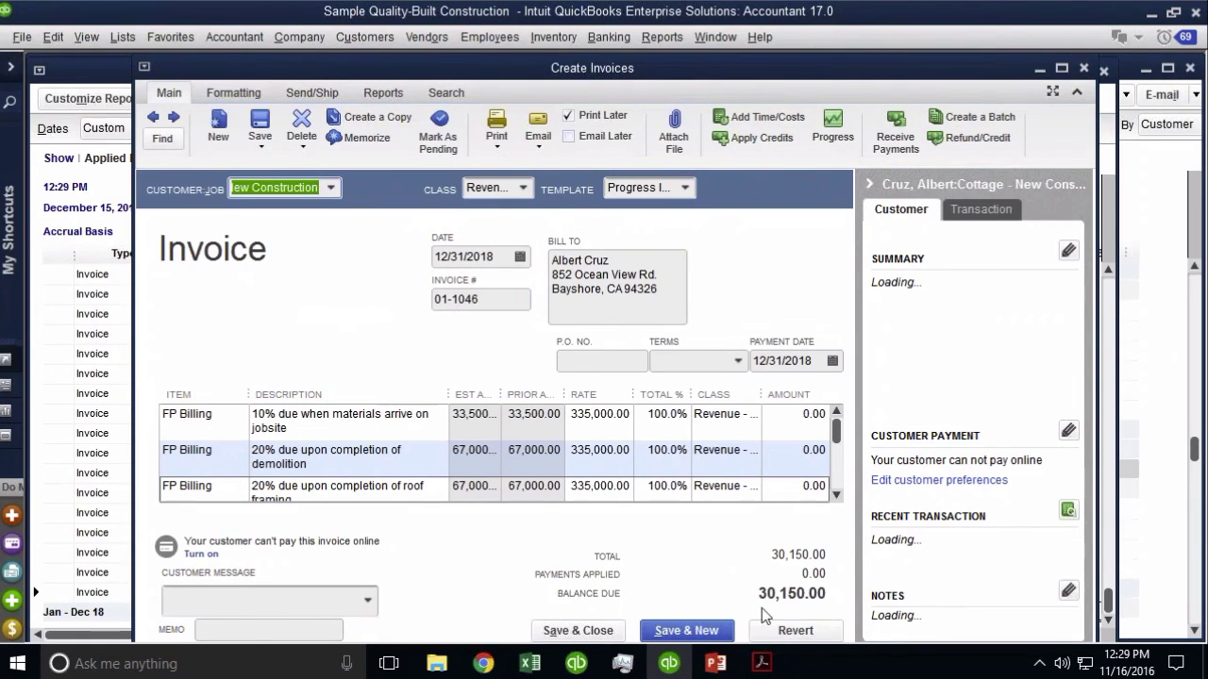
click(461, 300)
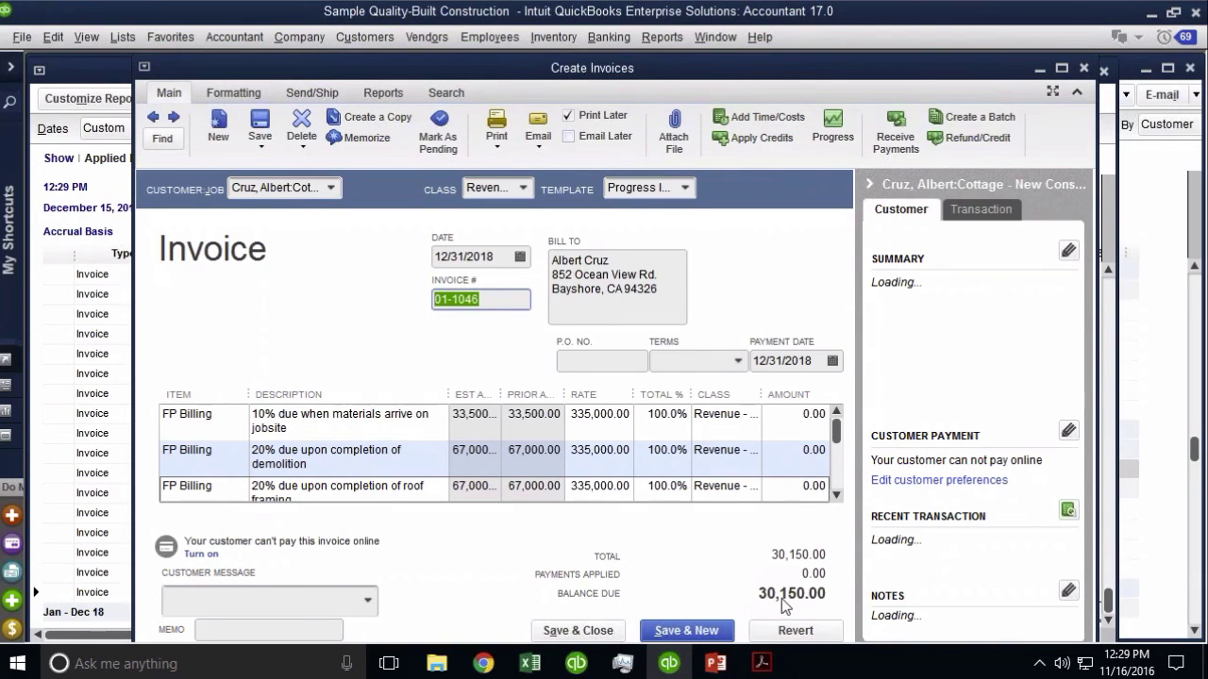
click(1123, 415)
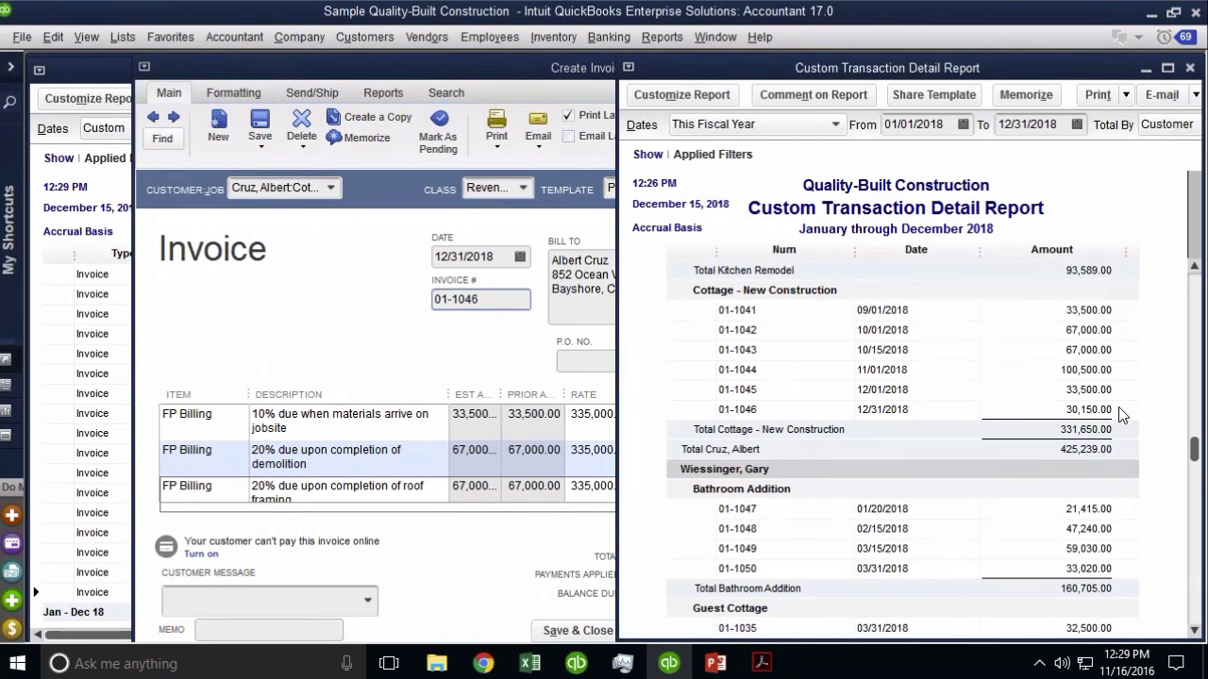
click(337, 328)
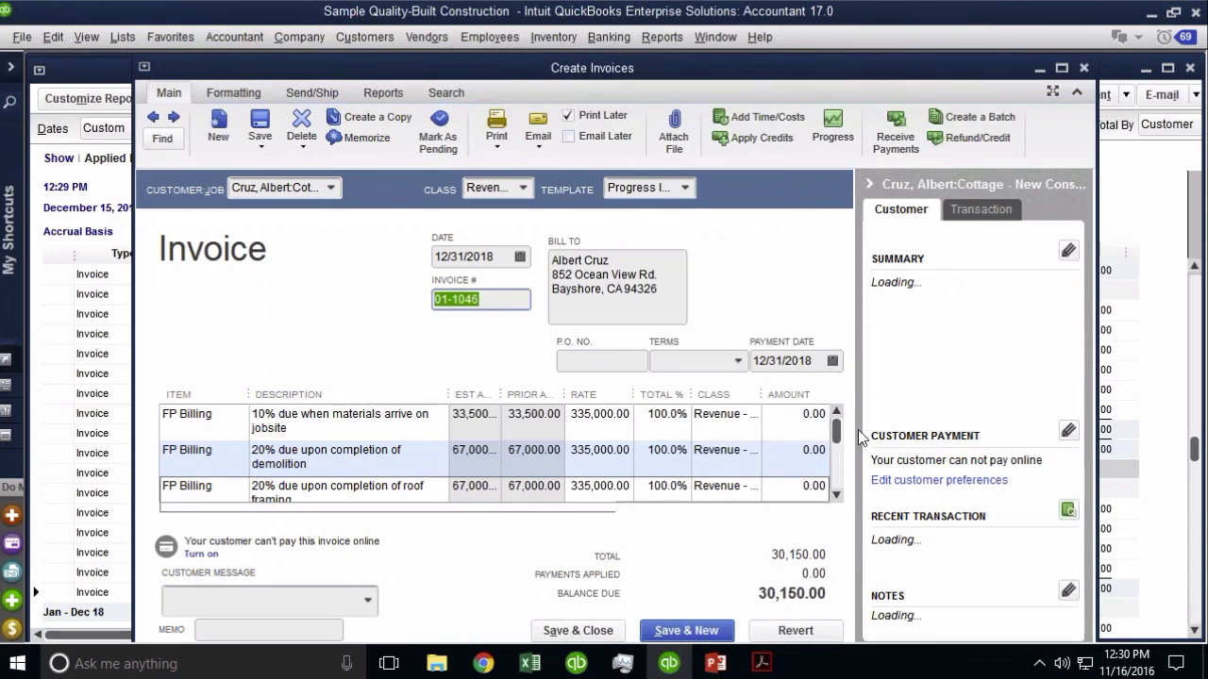
Examine the Retention line's item and amount on the invoice, then close the invoice and the drill-down report.
drag(836, 430, 838, 478)
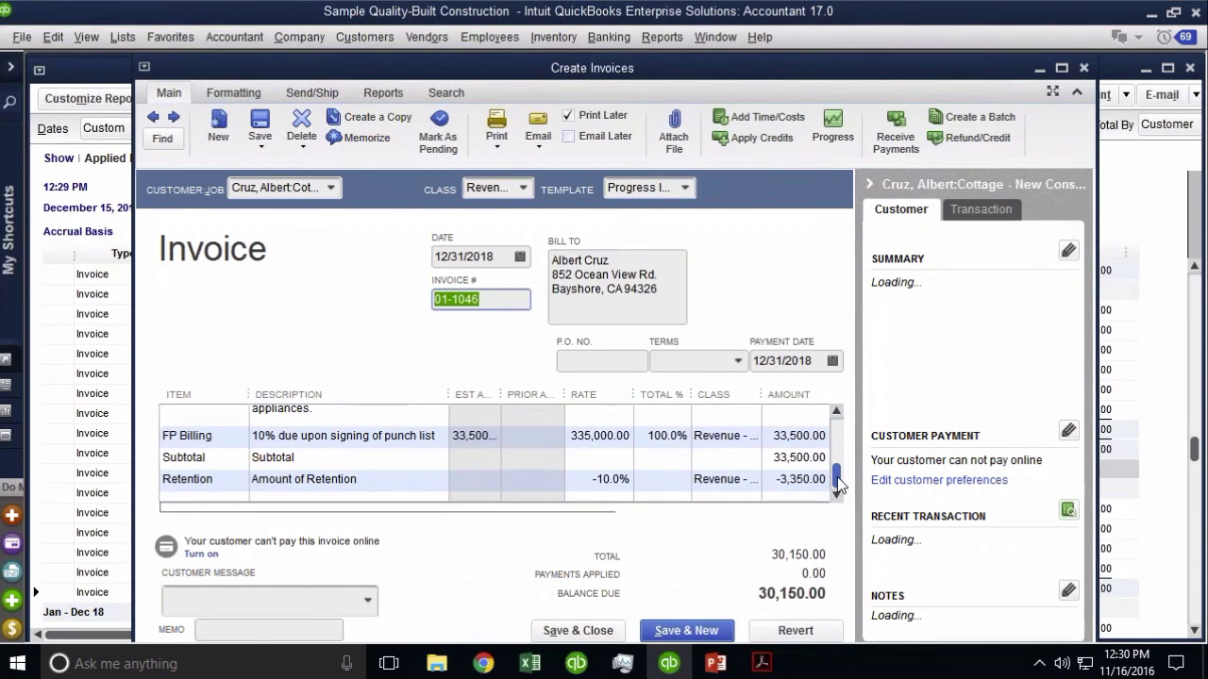
click(207, 481)
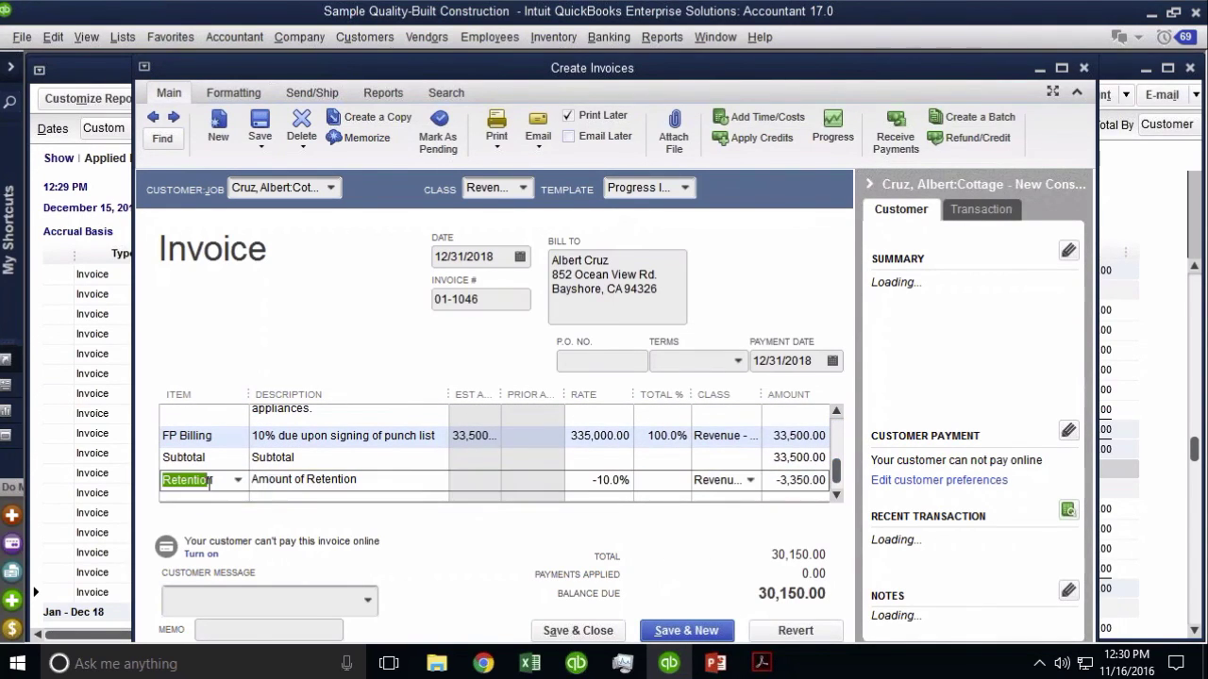
click(238, 479)
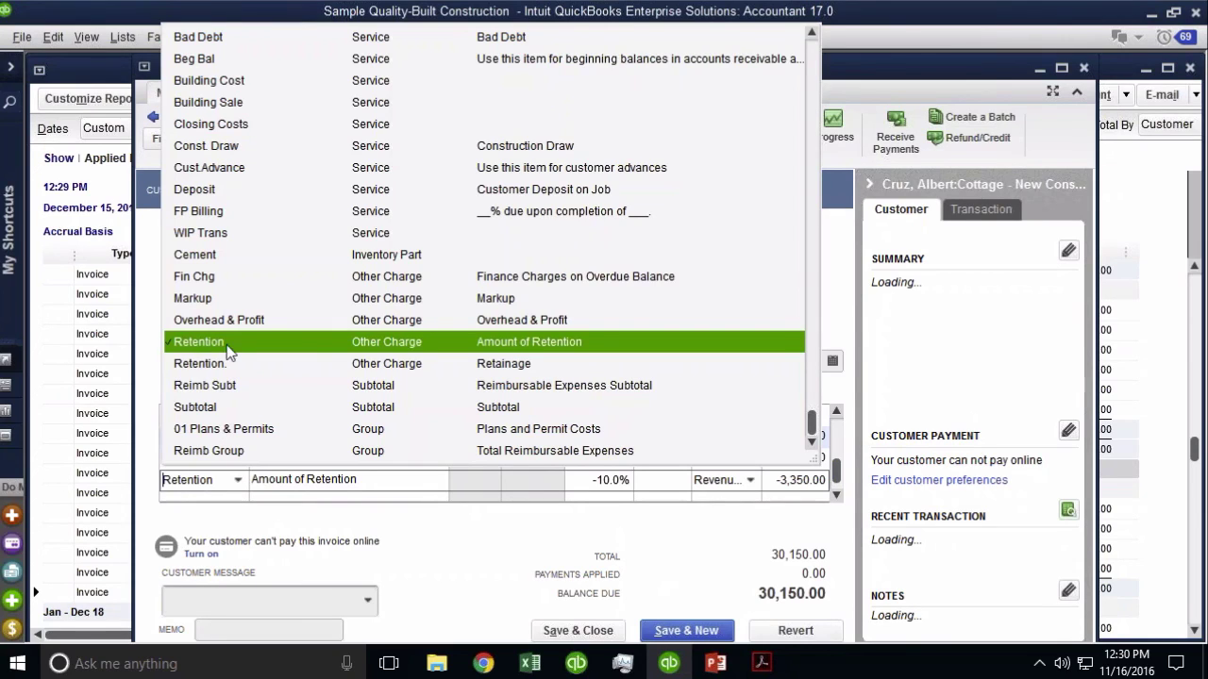
click(217, 347)
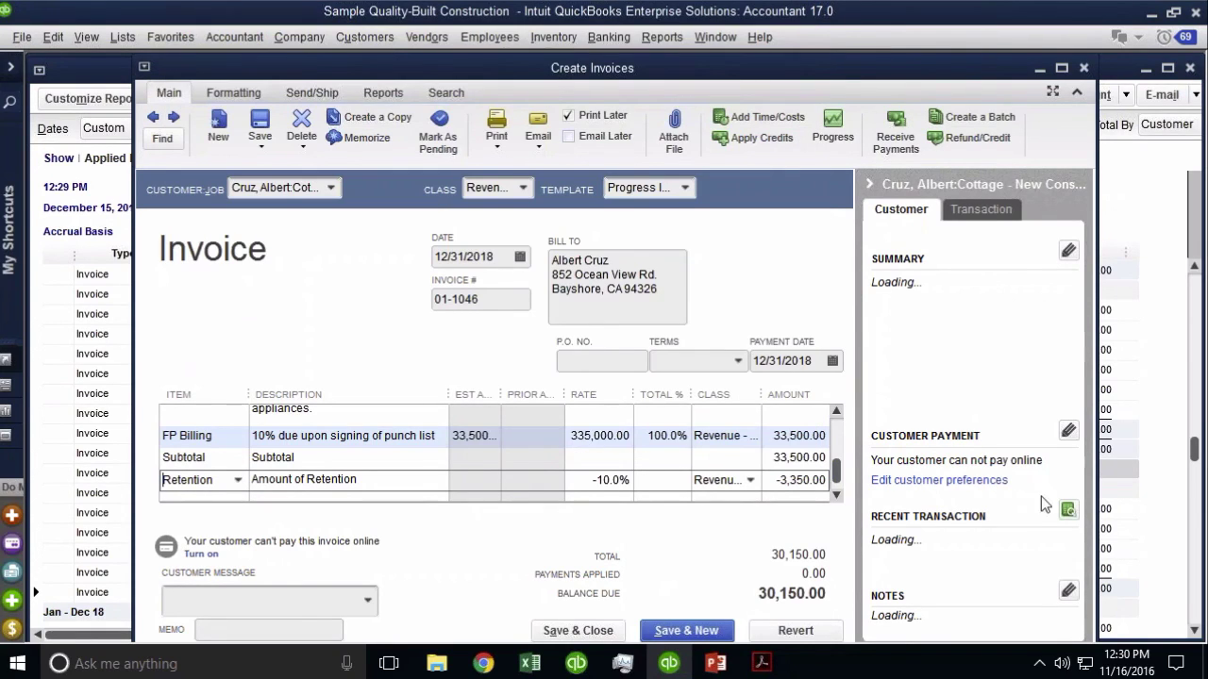
drag(772, 483, 828, 492)
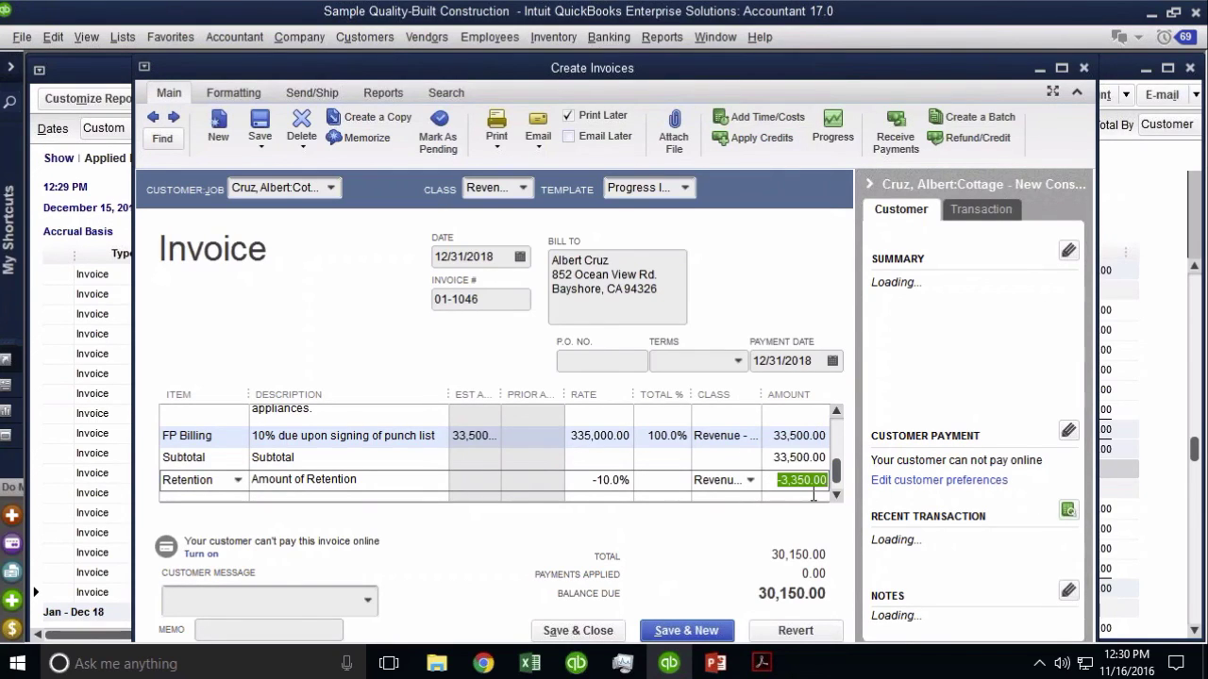
key(alt+a)
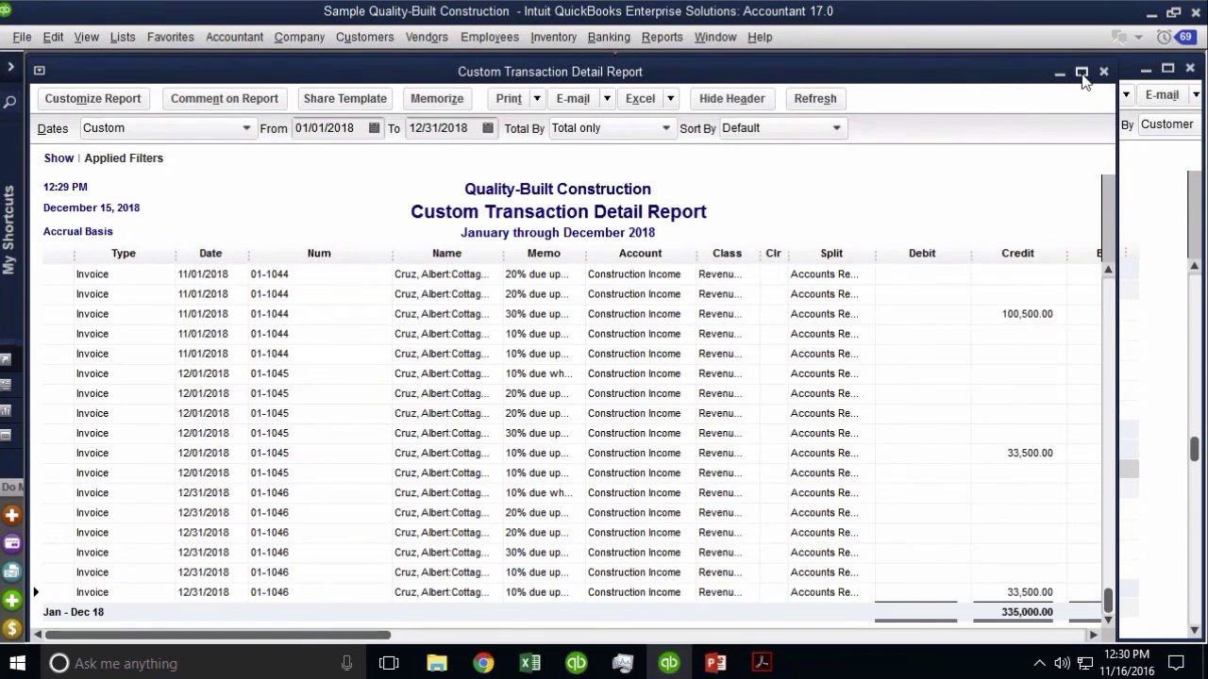
click(1106, 79)
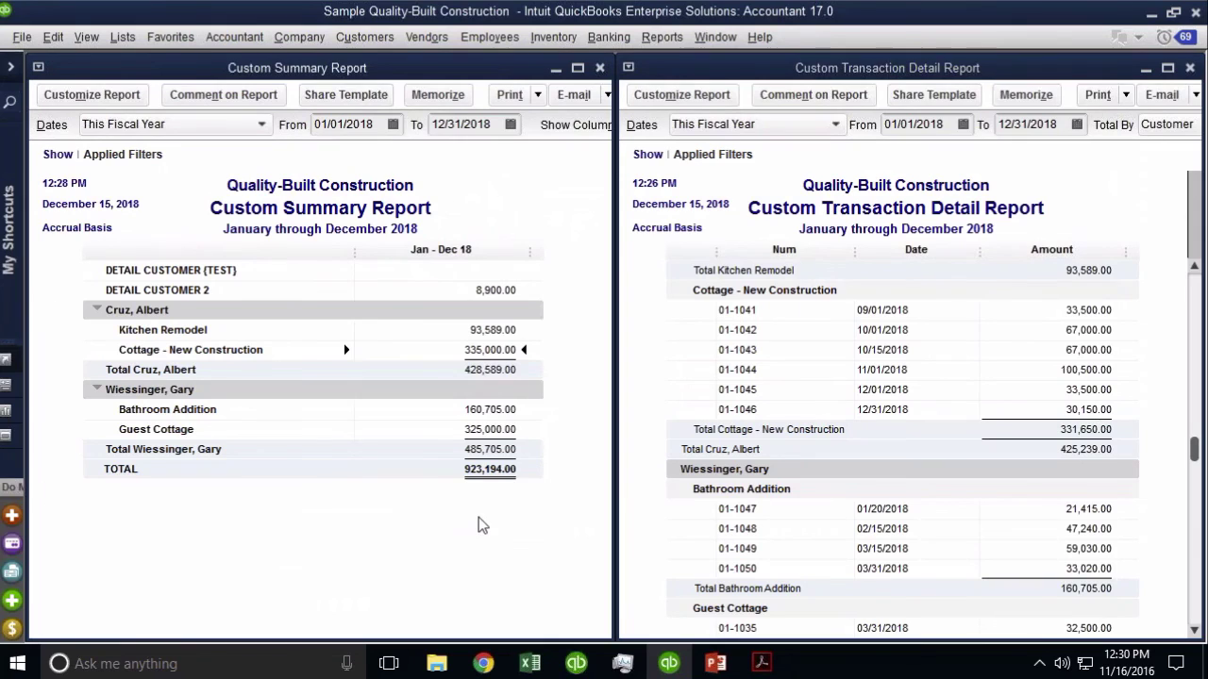
Check the summary report's Account filter and leave its settings without applying changes.
click(62, 97)
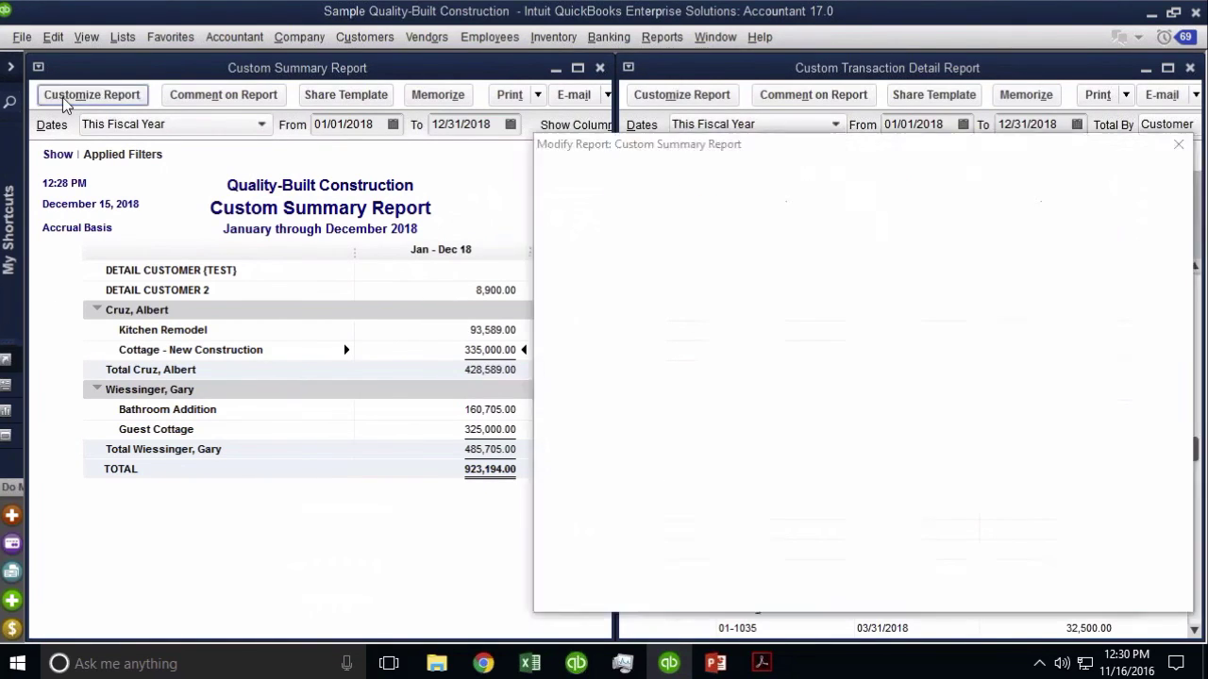
click(702, 179)
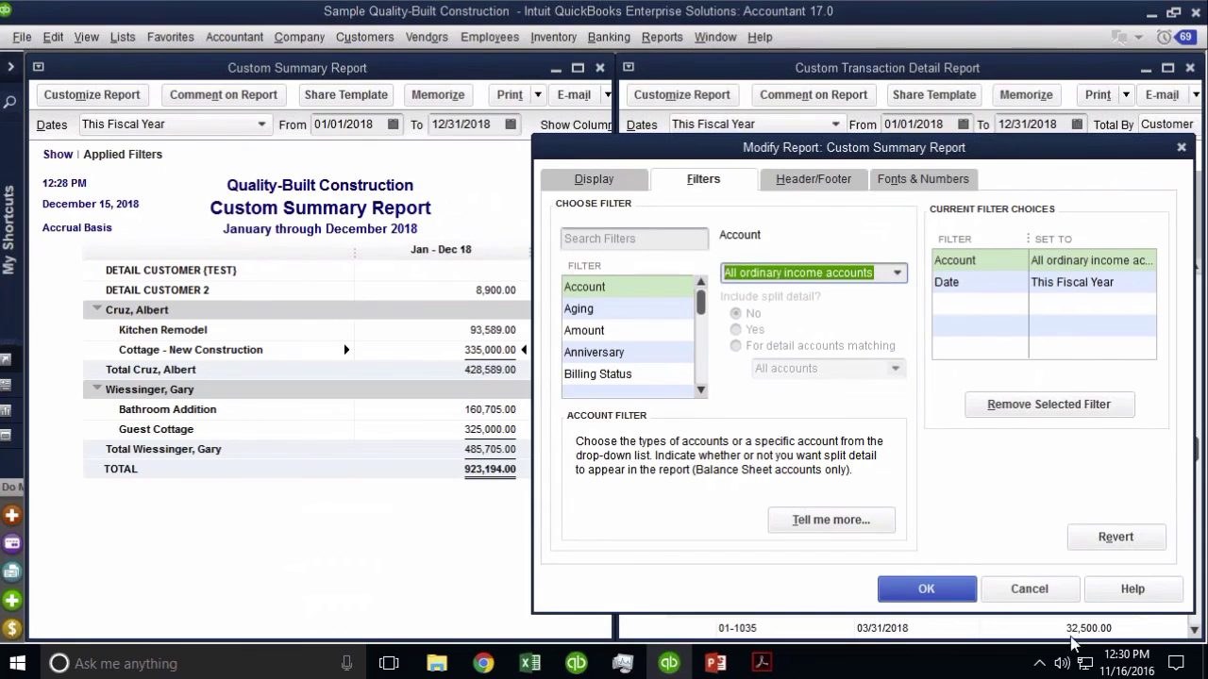
click(1028, 589)
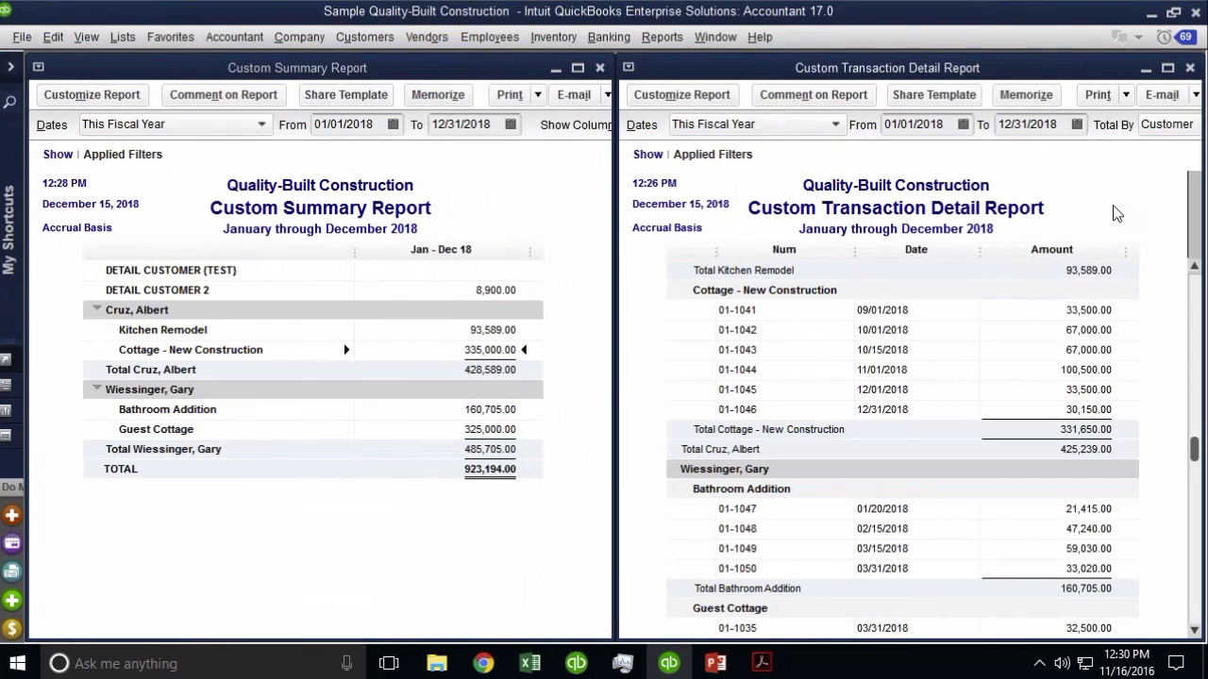